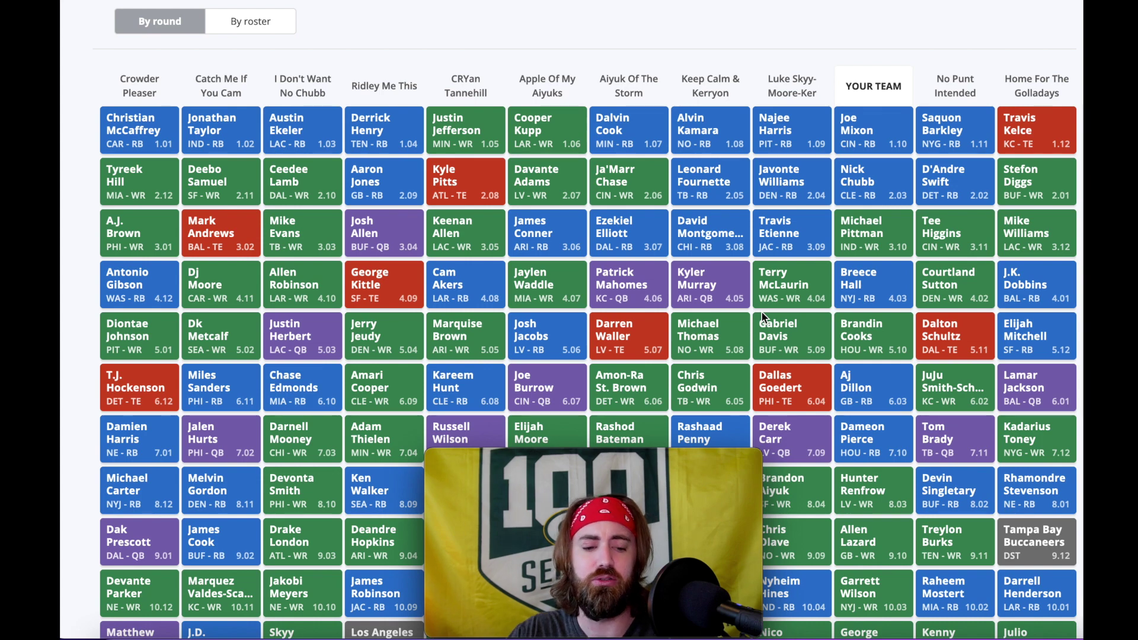
Step: Review the completed mock draft board by round, examining the picks in the own team's column from round 1 through round 16
mouse_move(647, 523)
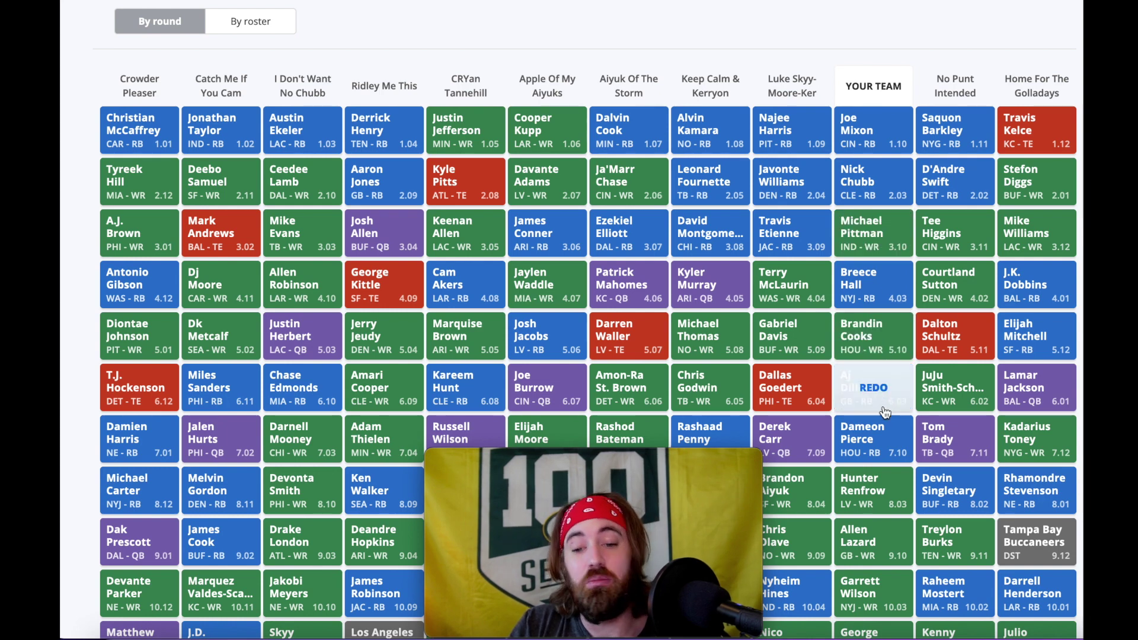
scroll(882, 391, "down", 2)
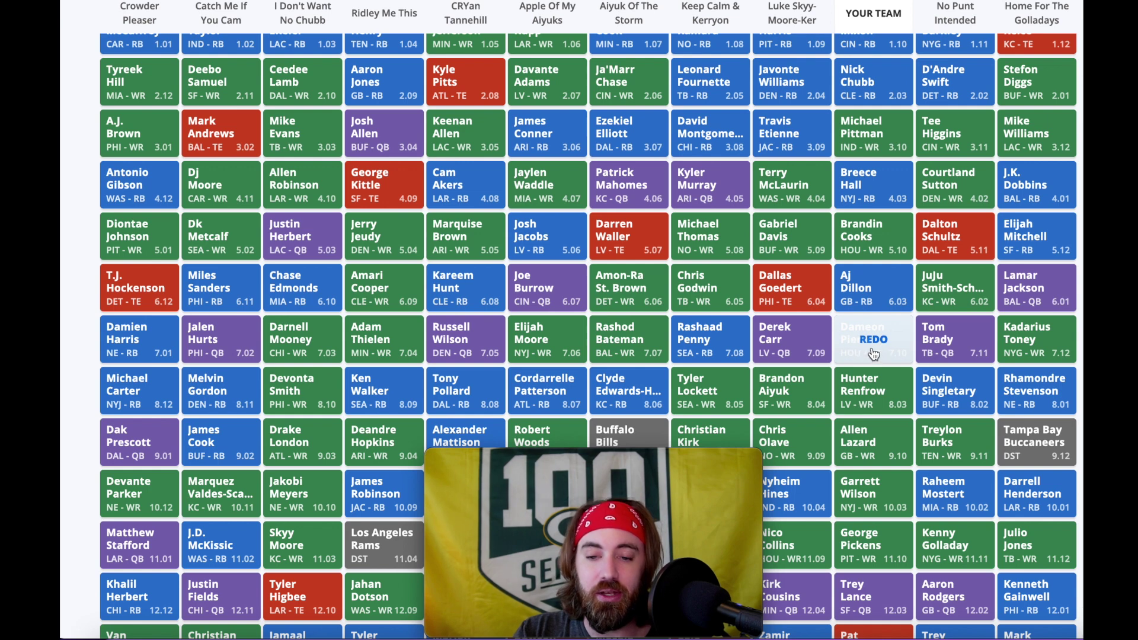
scroll(905, 413, "down", 2)
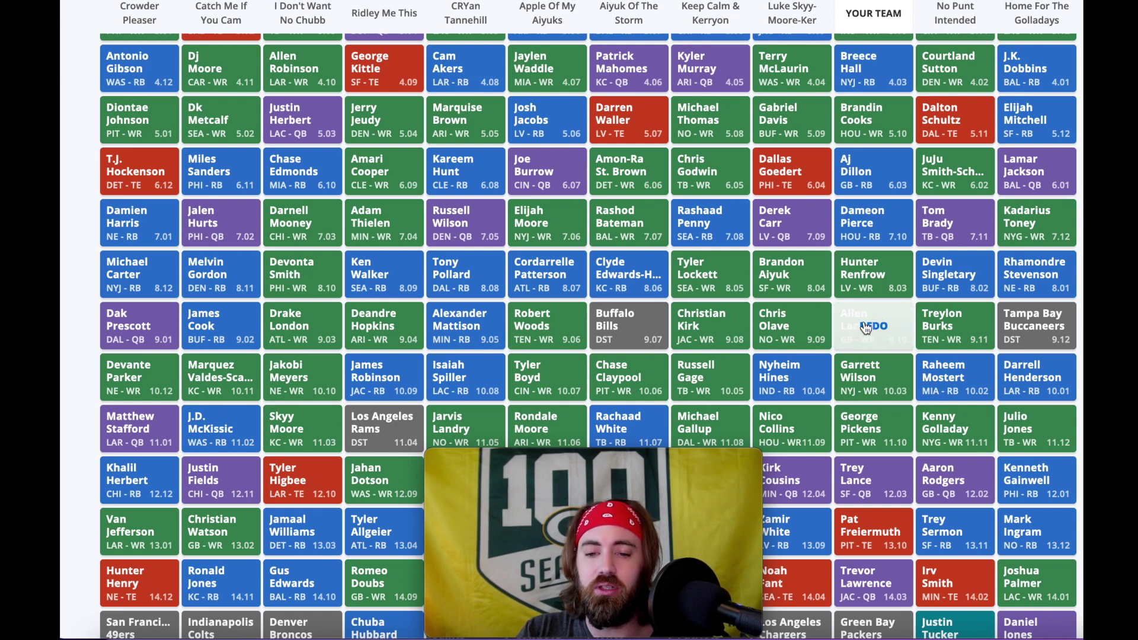
scroll(890, 333, "up", 4)
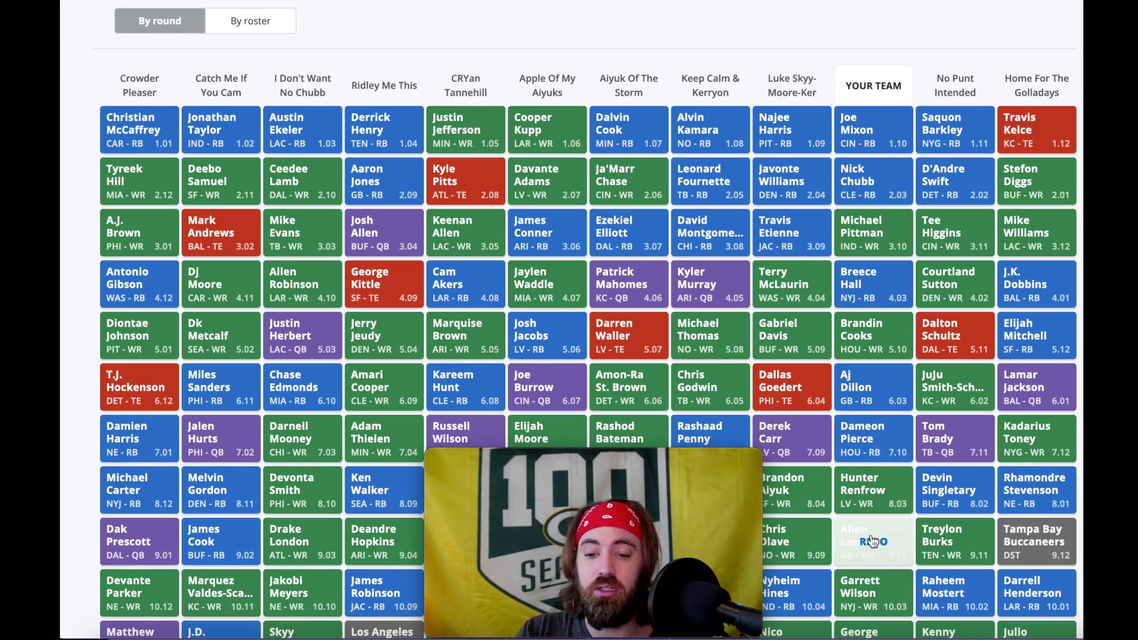
scroll(847, 521, "down", 1)
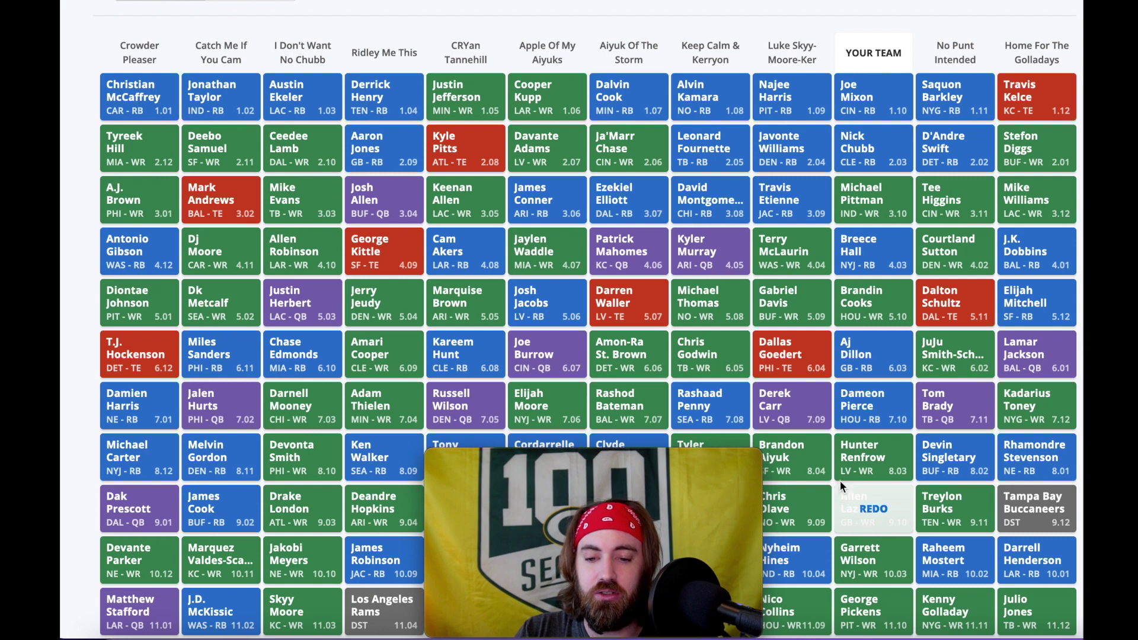
scroll(894, 422, "down", 4)
scroll(894, 422, "down", 1)
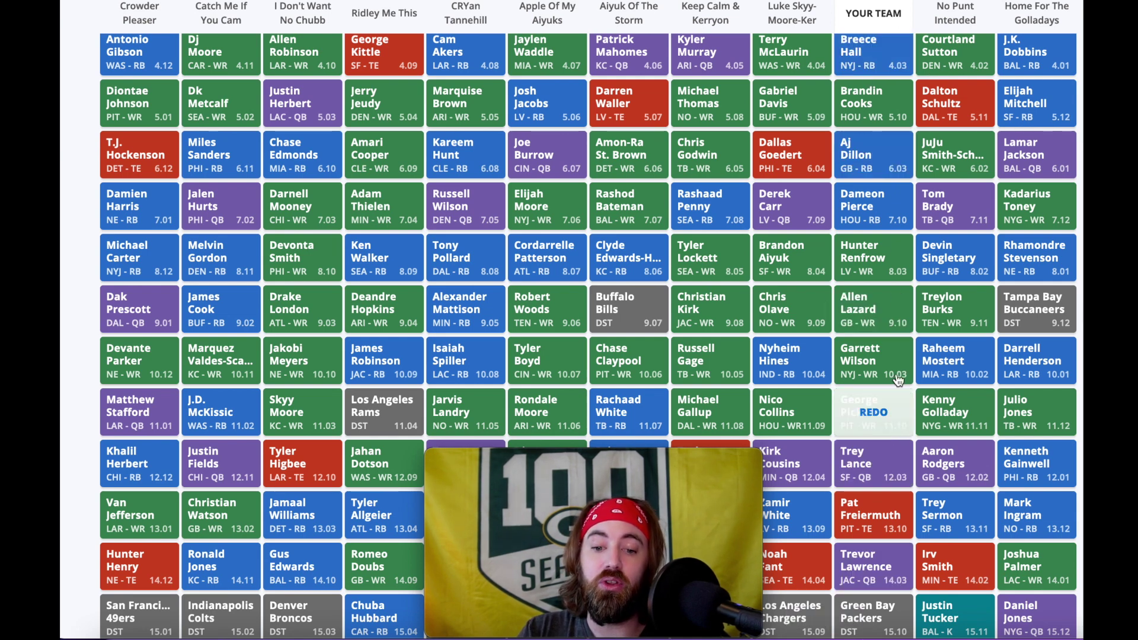
scroll(883, 187, "up", 1)
scroll(884, 187, "up", 3)
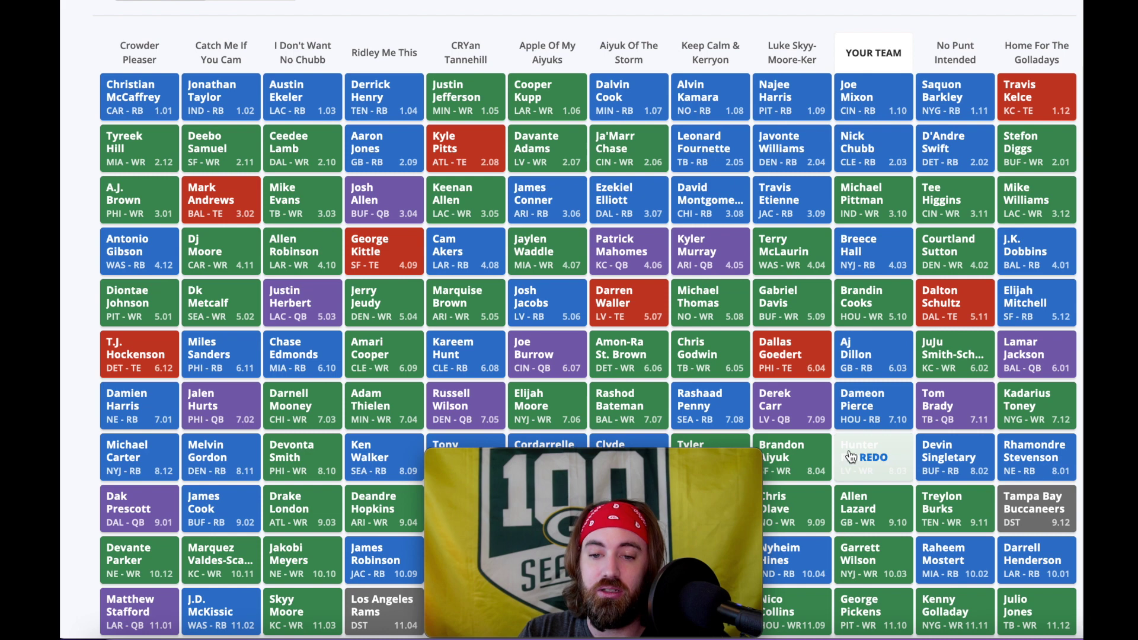
scroll(863, 462, "down", 3)
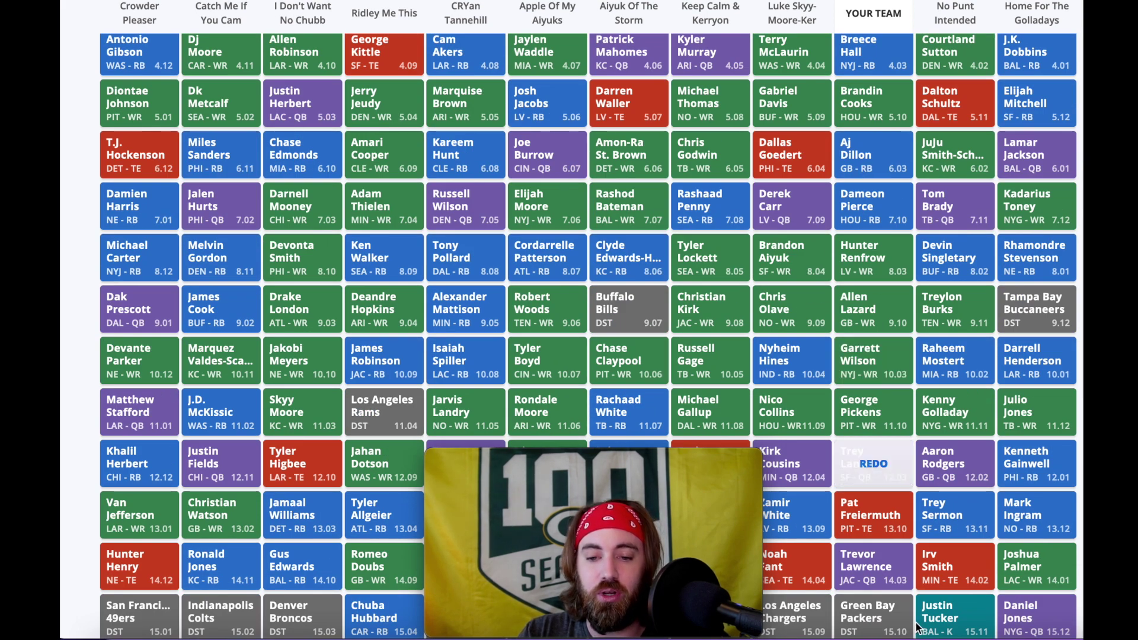
scroll(950, 297, "down", 1)
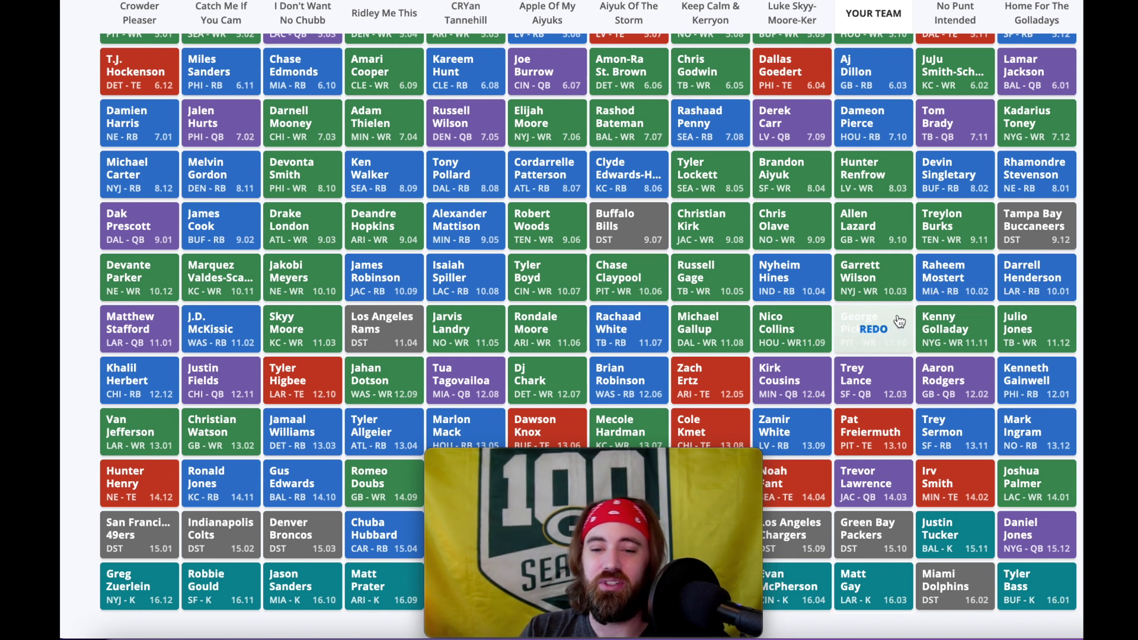
scroll(869, 320, "down", 1)
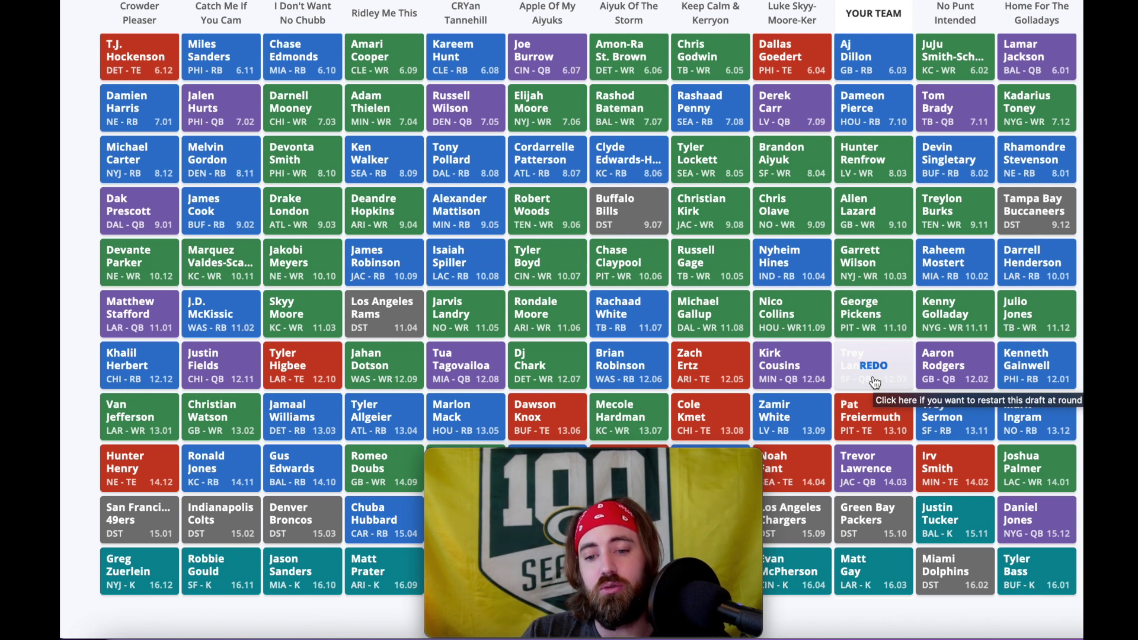
scroll(874, 157, "up", 3)
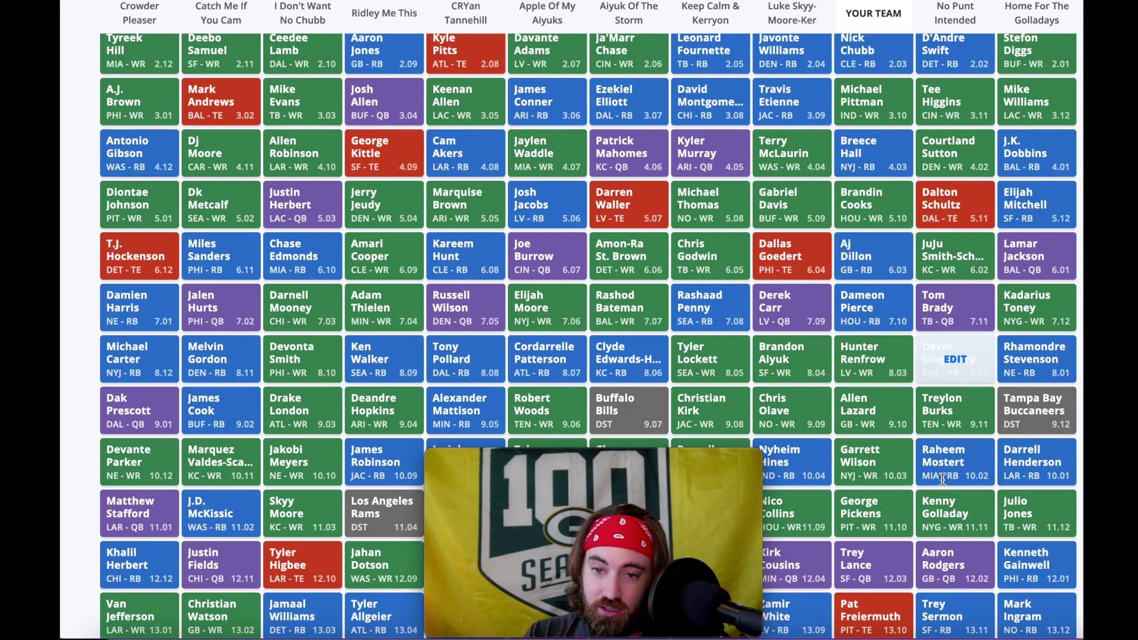
scroll(857, 192, "down", 2)
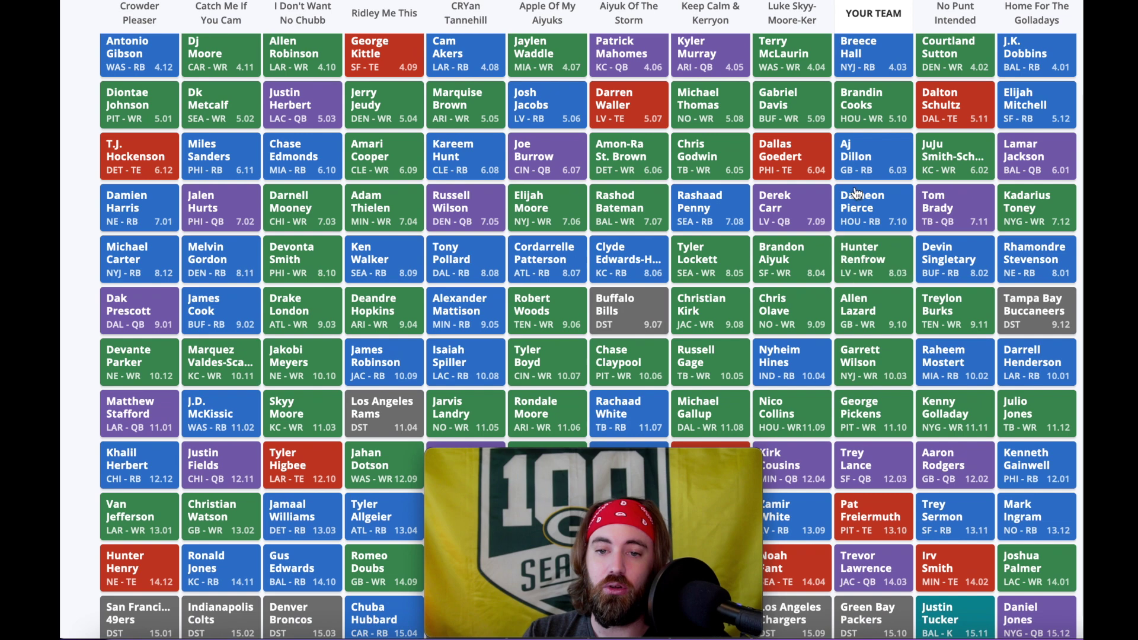
scroll(857, 192, "up", 4)
scroll(871, 264, "down", 6)
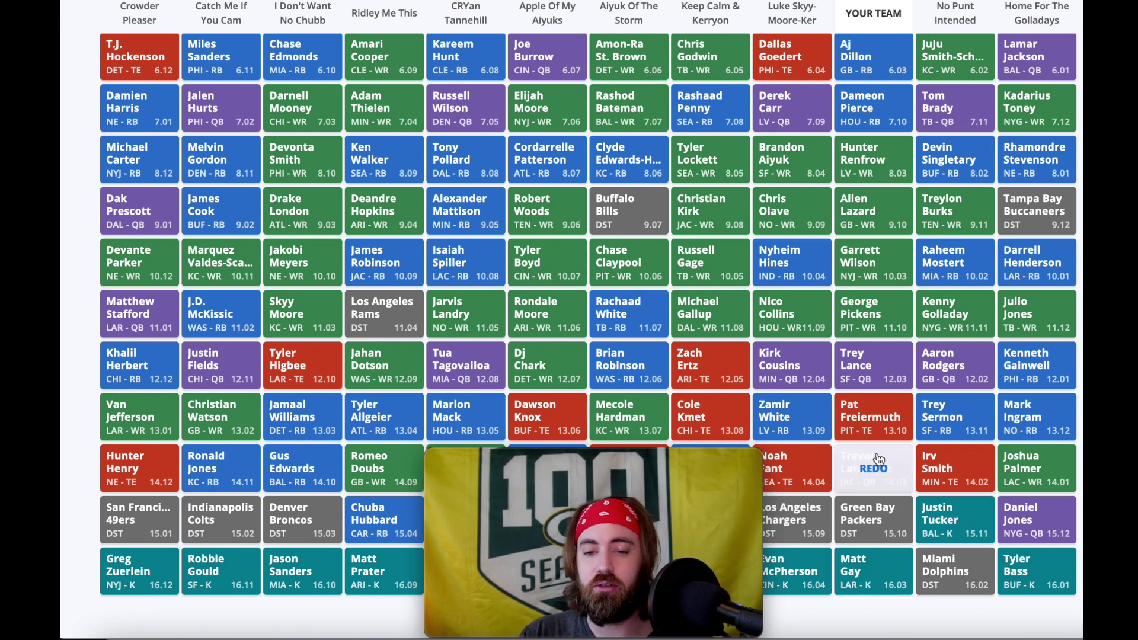
scroll(880, 367, "up", 5)
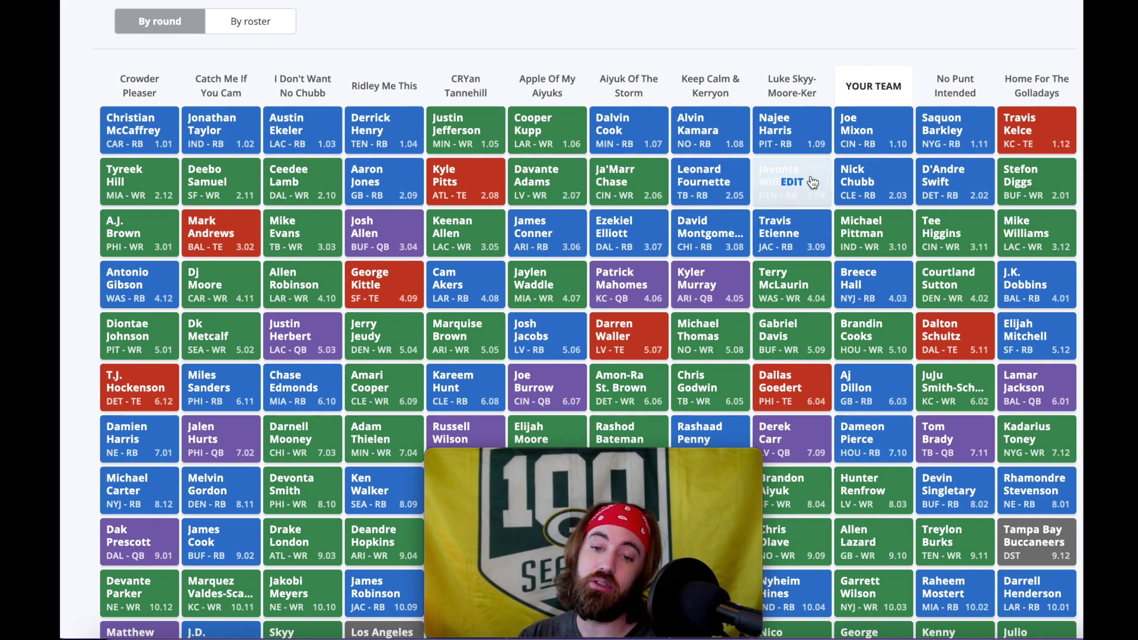
scroll(898, 509, "down", 3)
scroll(898, 509, "up", 3)
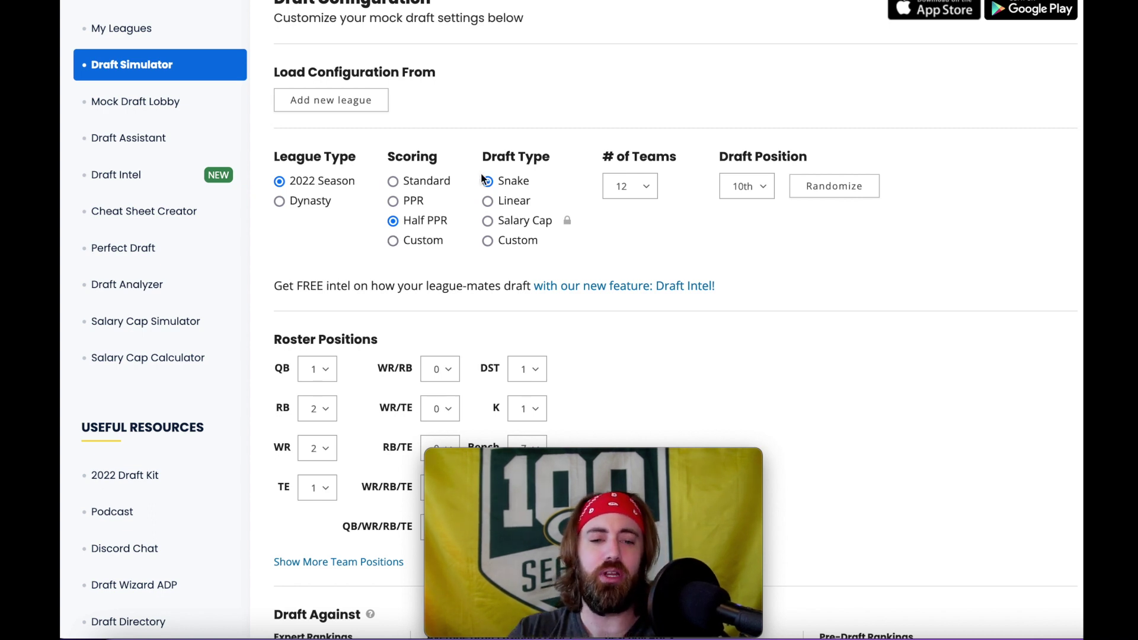
Step: Check the draft configuration from league settings through roster positions, opponent rankings and position values, and start the mock draft
scroll(430, 235, "down", 4)
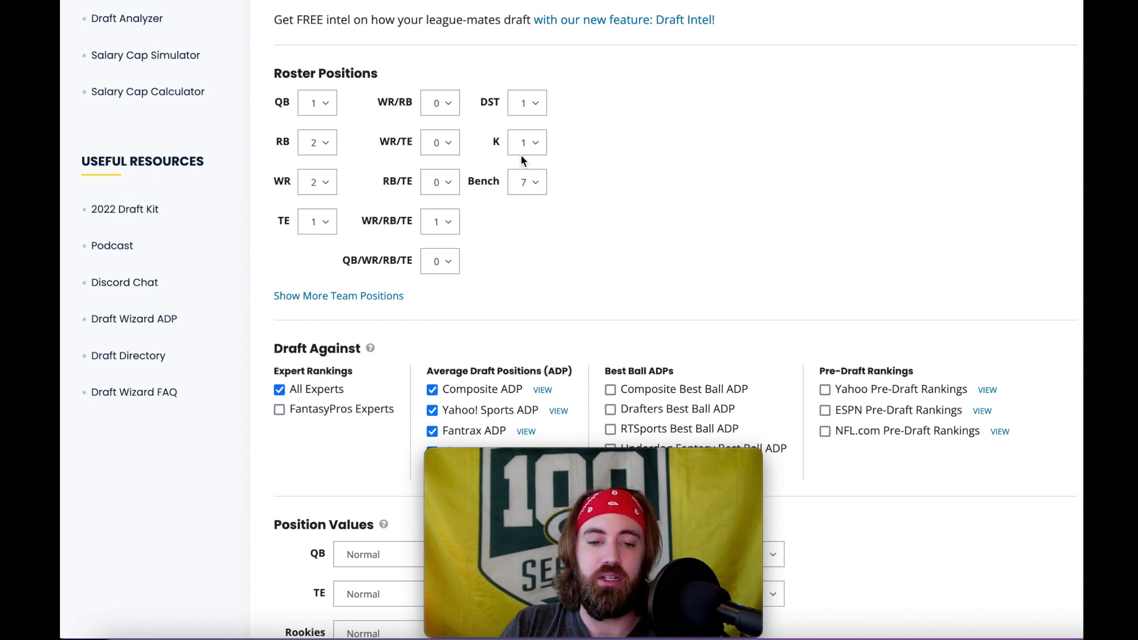
scroll(569, 287, "down", 3)
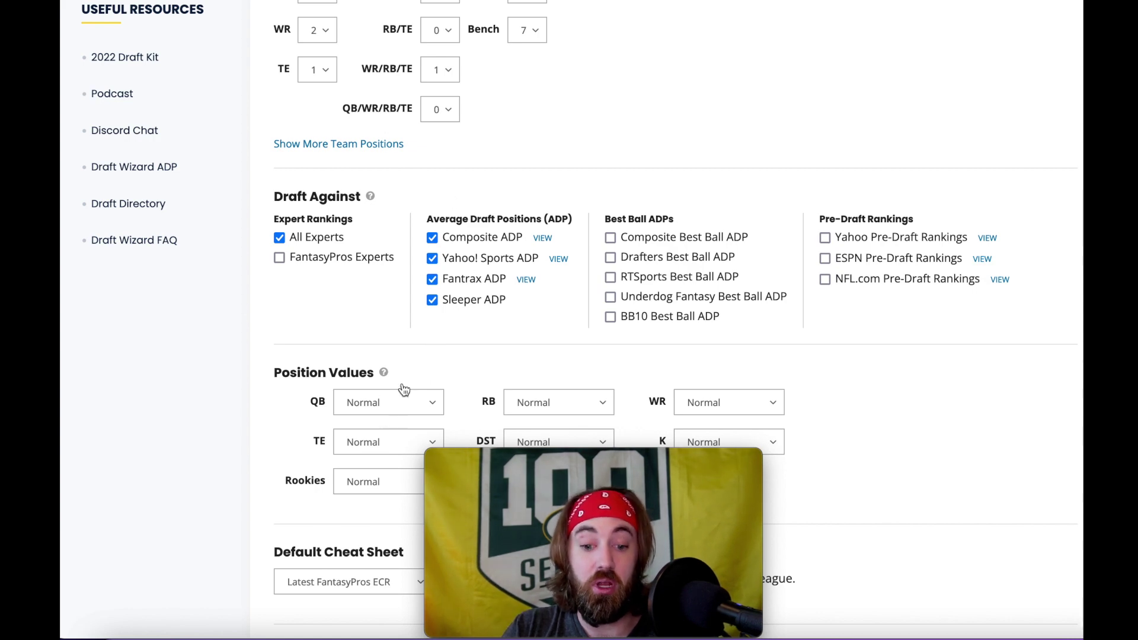
scroll(467, 241, "down", 2)
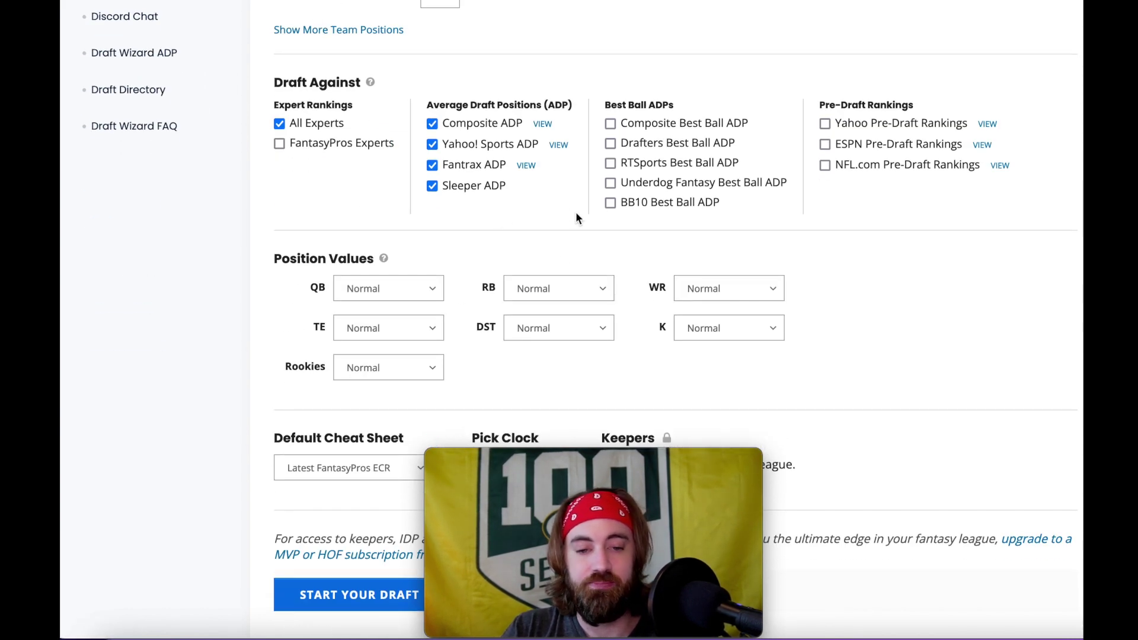
scroll(577, 217, "down", 5)
left_click(394, 283)
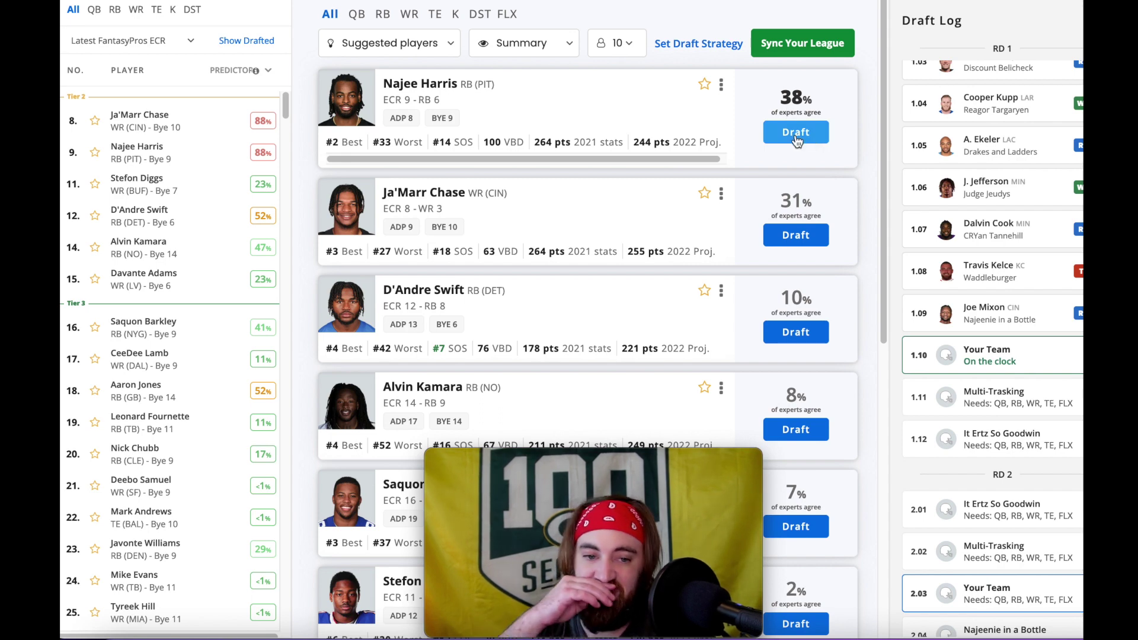
Step: Review the suggested players and draft running back Najee Harris with pick 1.10
scroll(269, 207, "down", 2)
scroll(274, 233, "up", 2)
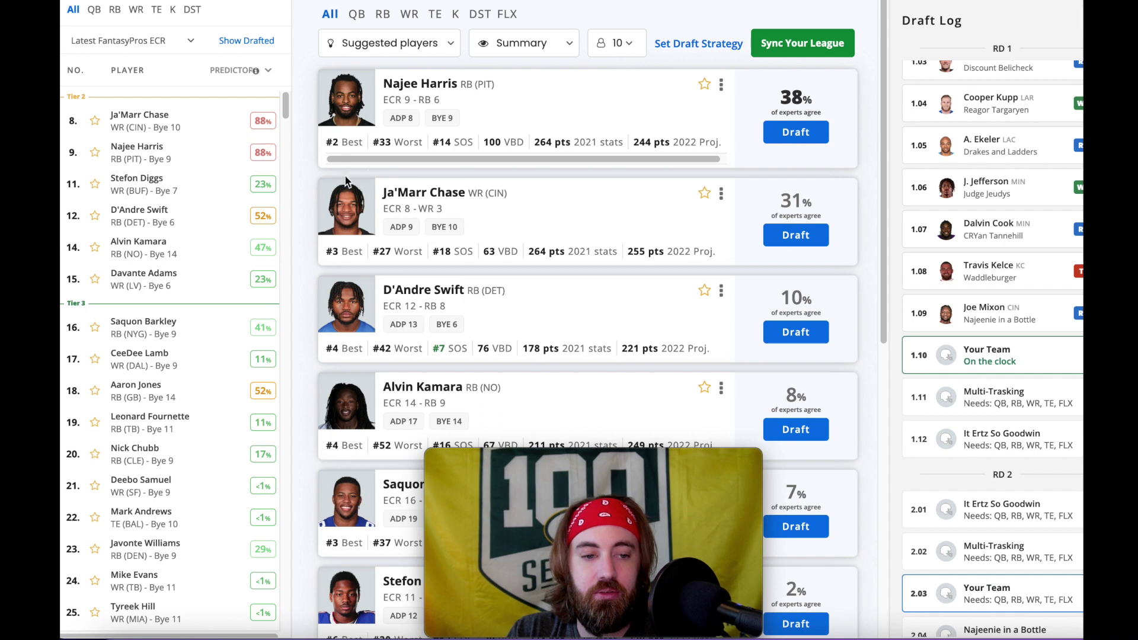
left_click(796, 135)
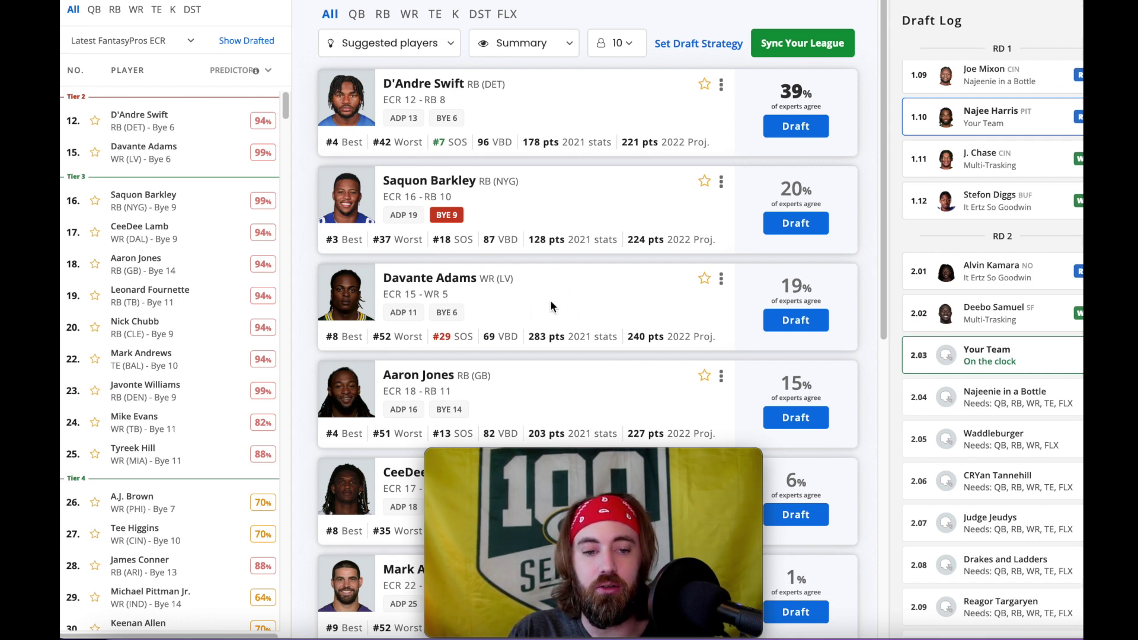
Step: Draft running back D'Andre Swift with pick 2.03 and wide receiver DJ Moore with pick 3.10
left_click(796, 127)
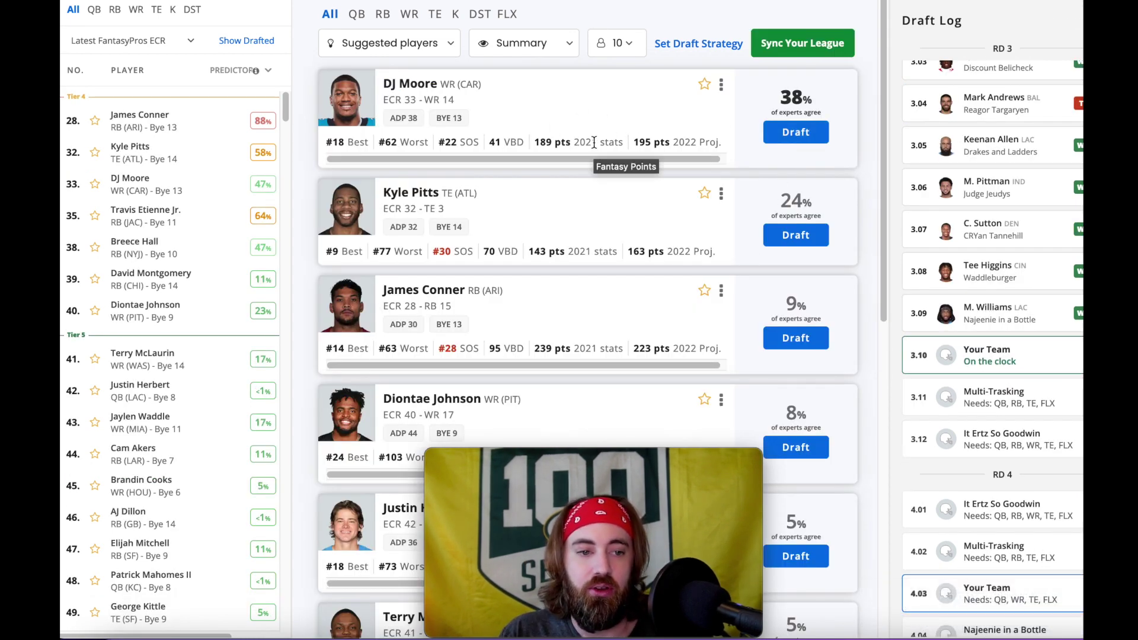
mouse_move(248, 166)
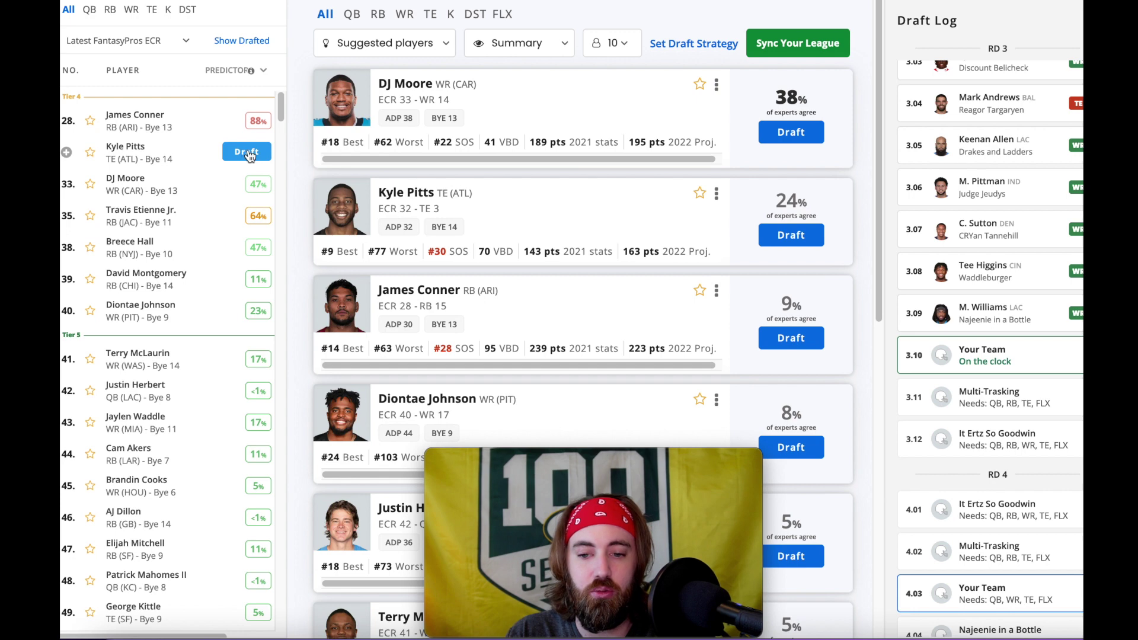
left_click(801, 139)
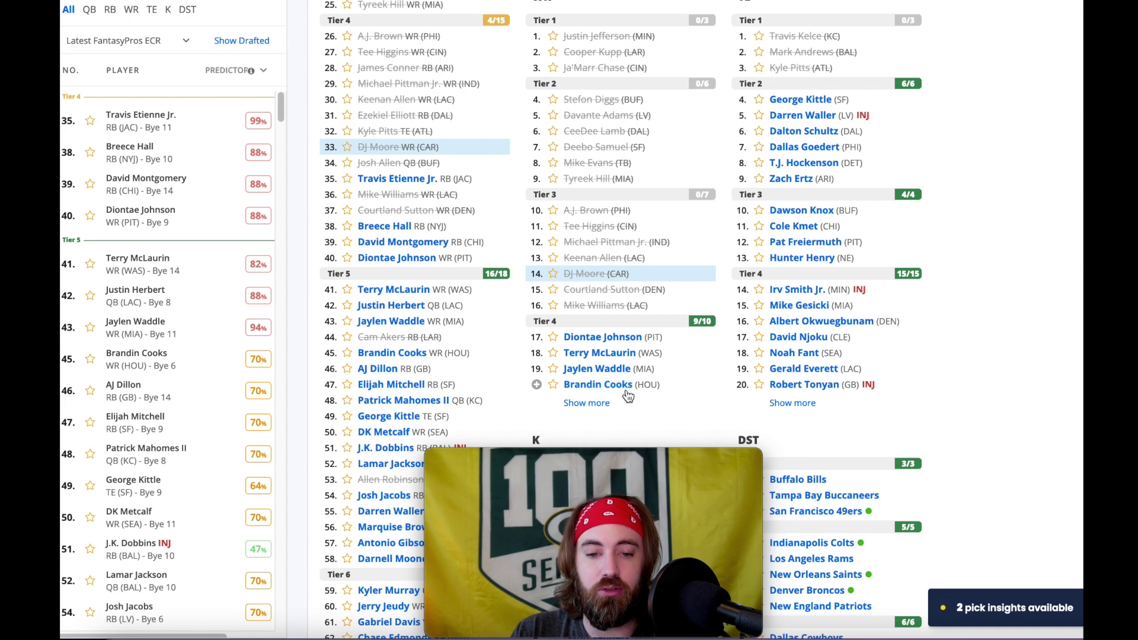
Step: Expand the wide receiver list in the cheat sheet and hide the already drafted players
left_click(584, 403)
scroll(652, 381, "down", 1)
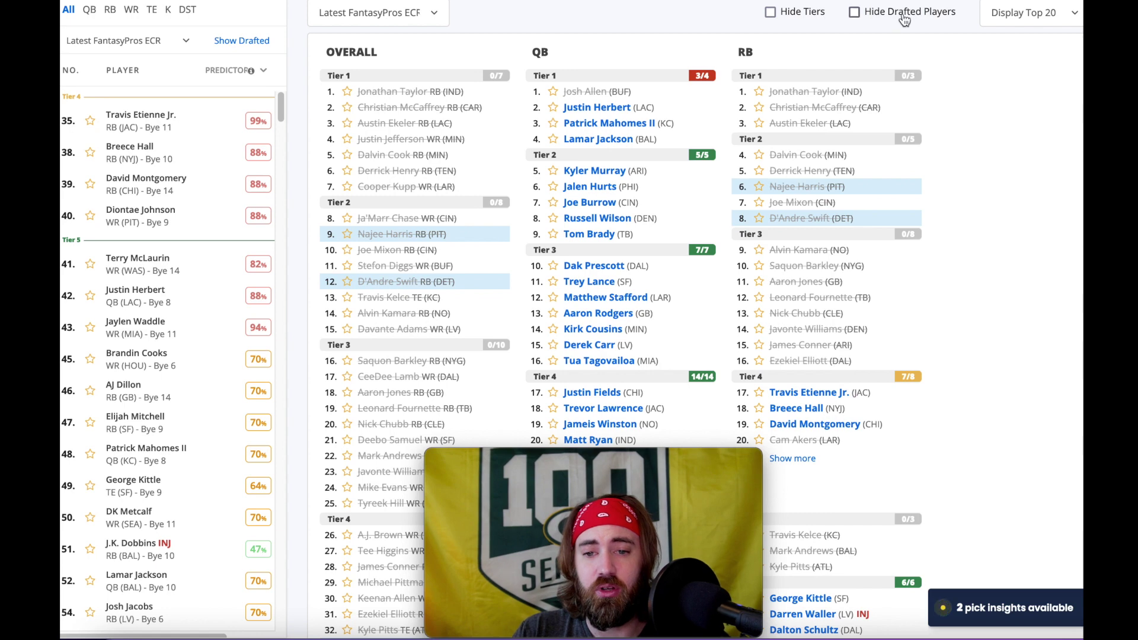
left_click(902, 18)
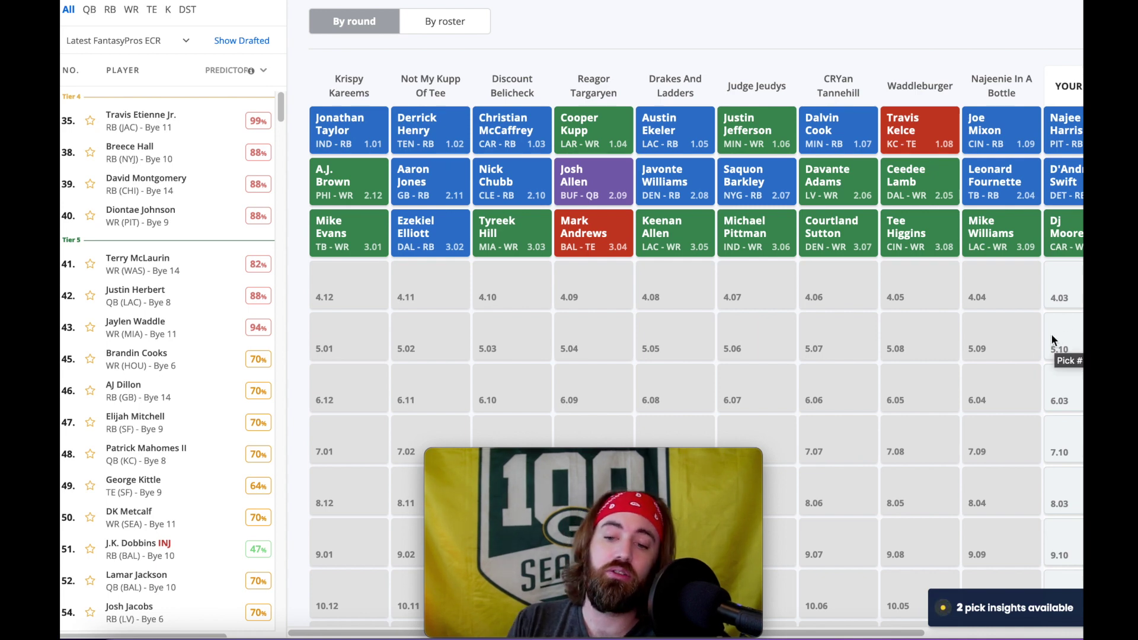
Step: Check the draft board and draft wide receiver Diontae Johnson with pick 4.03
scroll(149, 198, "down", 5)
scroll(151, 199, "up", 5)
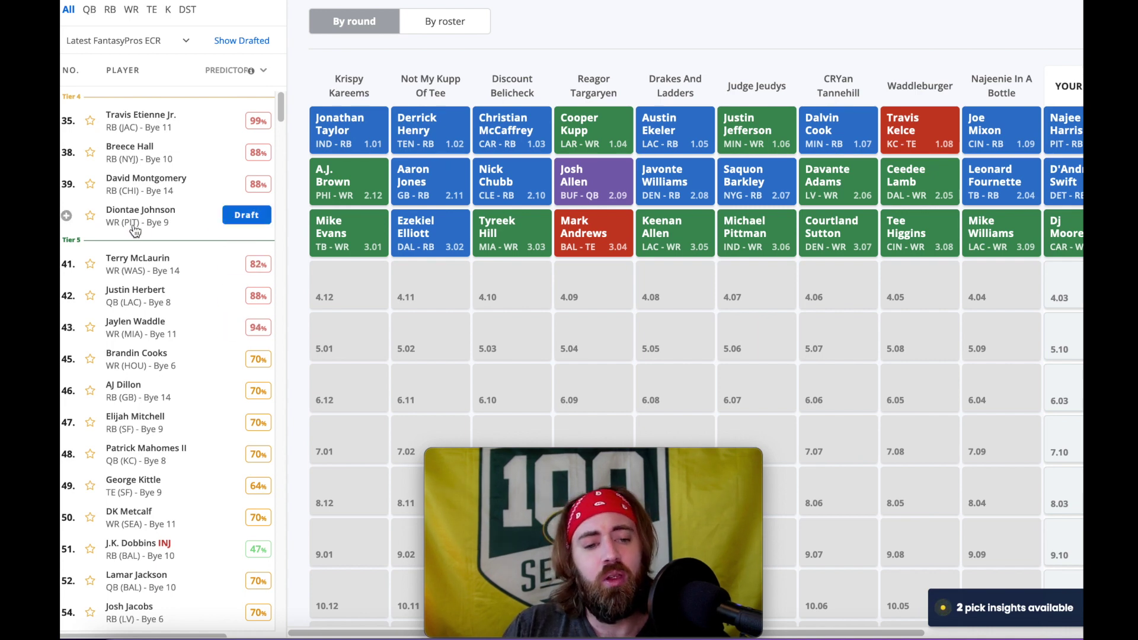
left_click(251, 219)
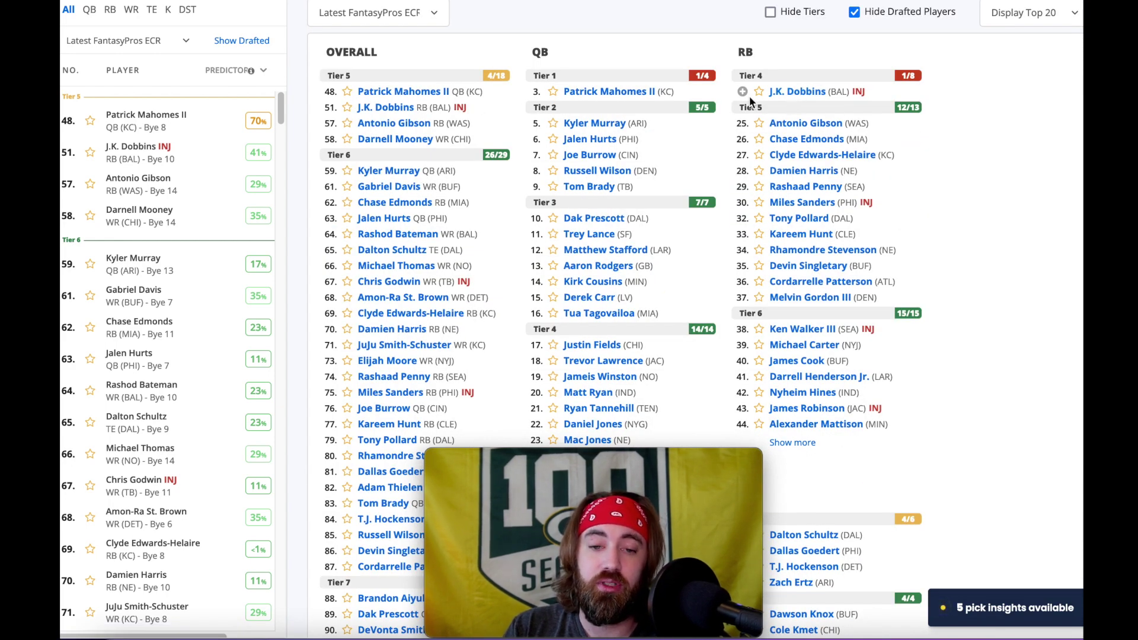
Step: Compare the remaining players by position and tier, and draft wide receiver Gabriel Davis with pick 5.10
scroll(809, 219, "down", 3)
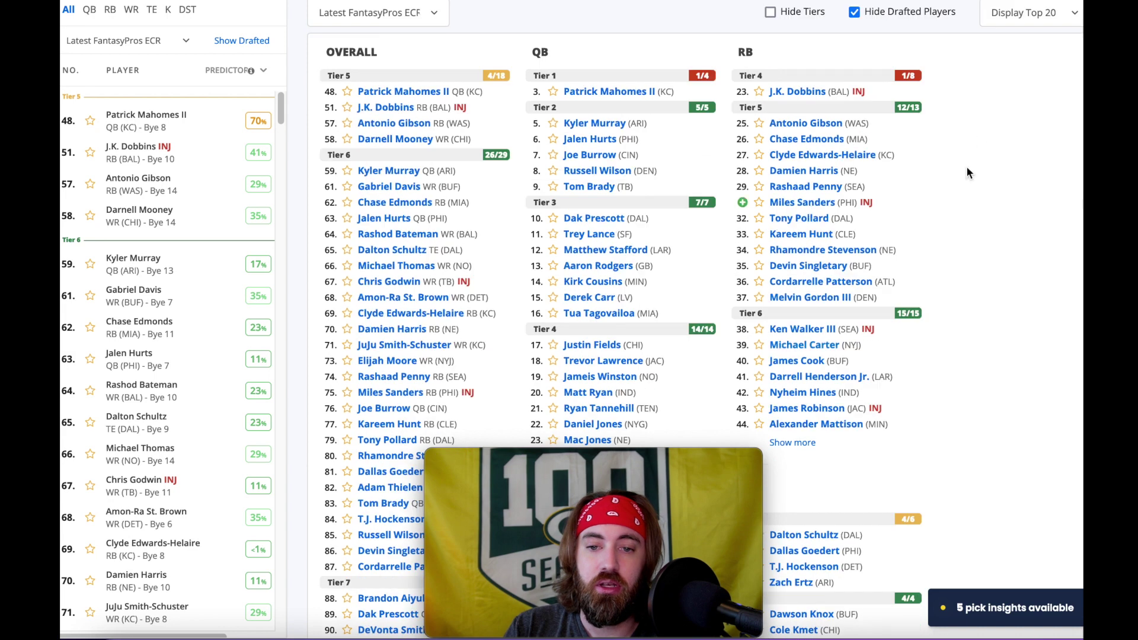
scroll(668, 222, "down", 8)
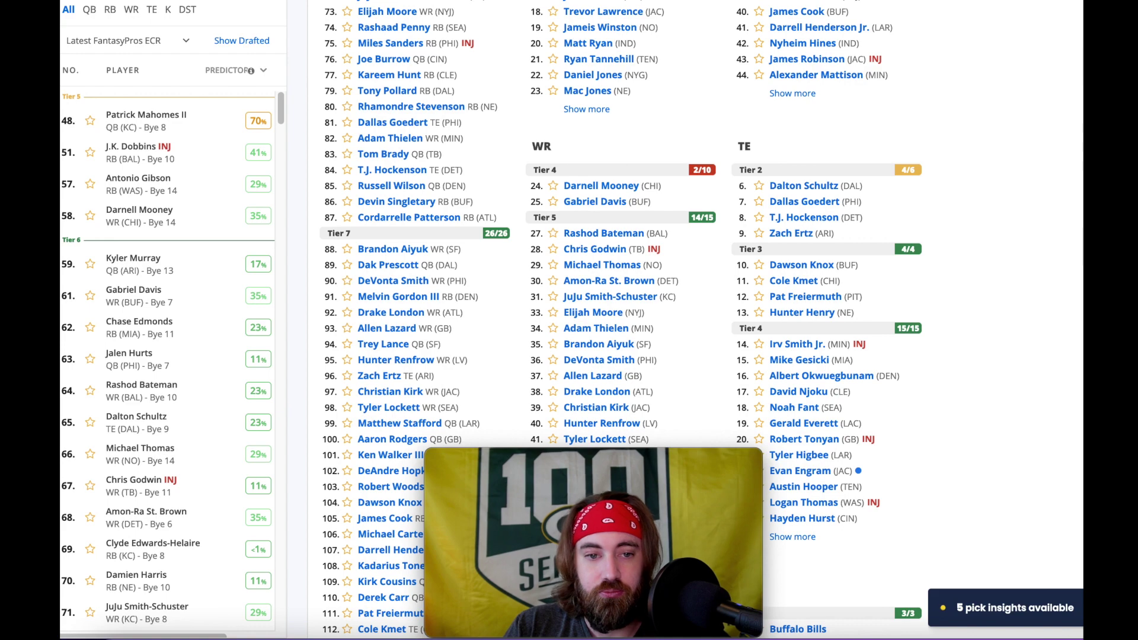
left_click(593, 188)
scroll(623, 177, "down", 2)
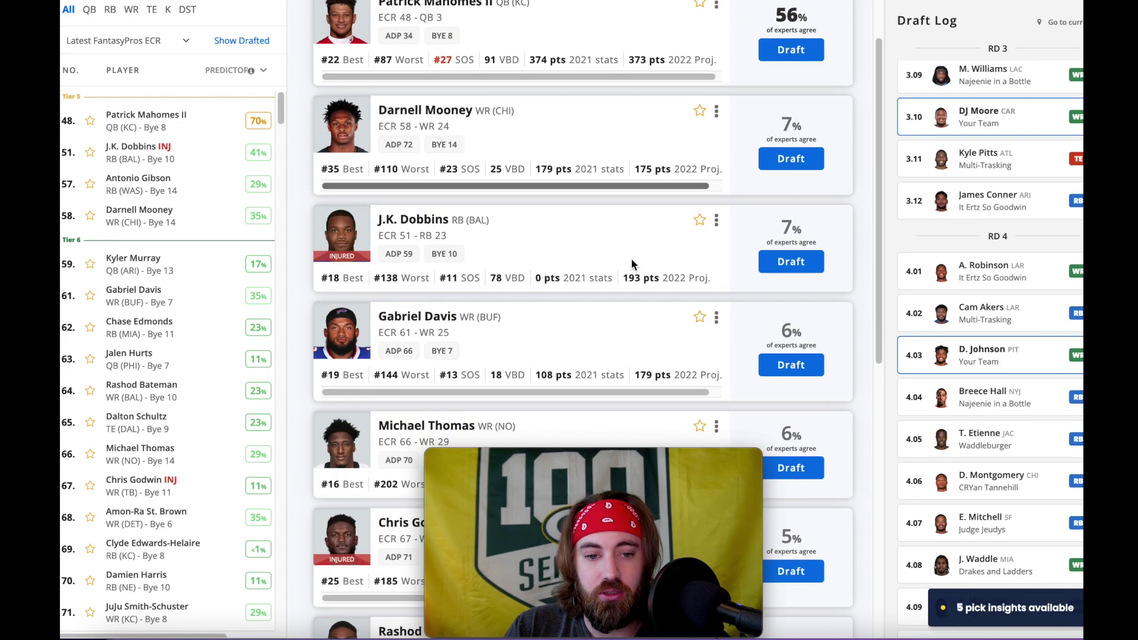
left_click(791, 348)
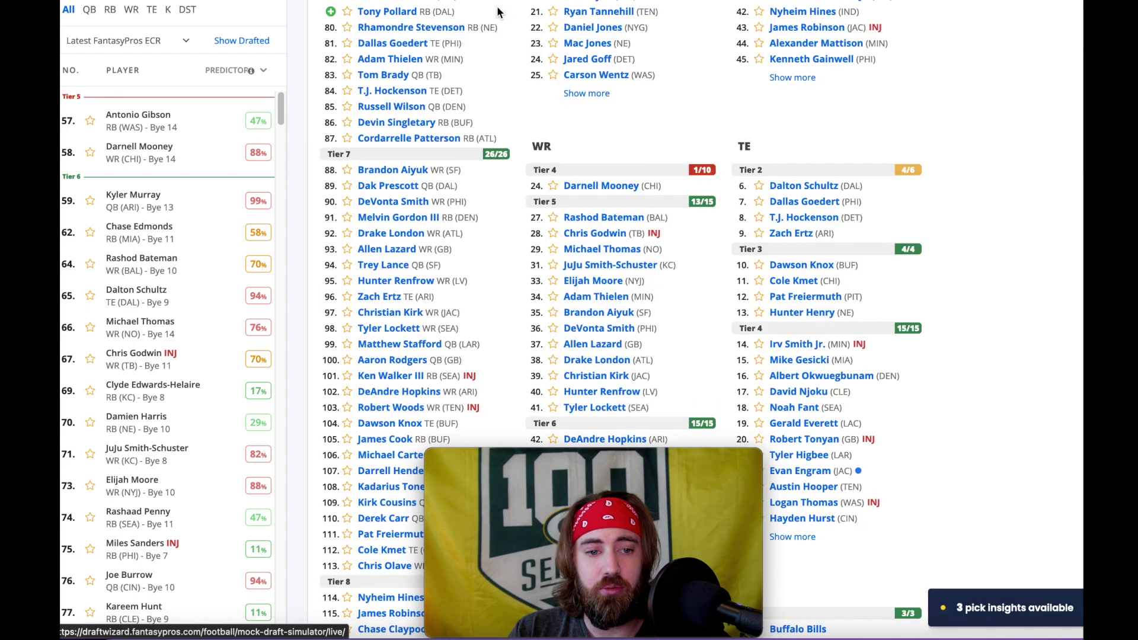
Step: Draft quarterback Kyler Murray with pick 6.03 and check the own team's column on the draft board
left_click(485, 5)
scroll(683, 195, "up", 1)
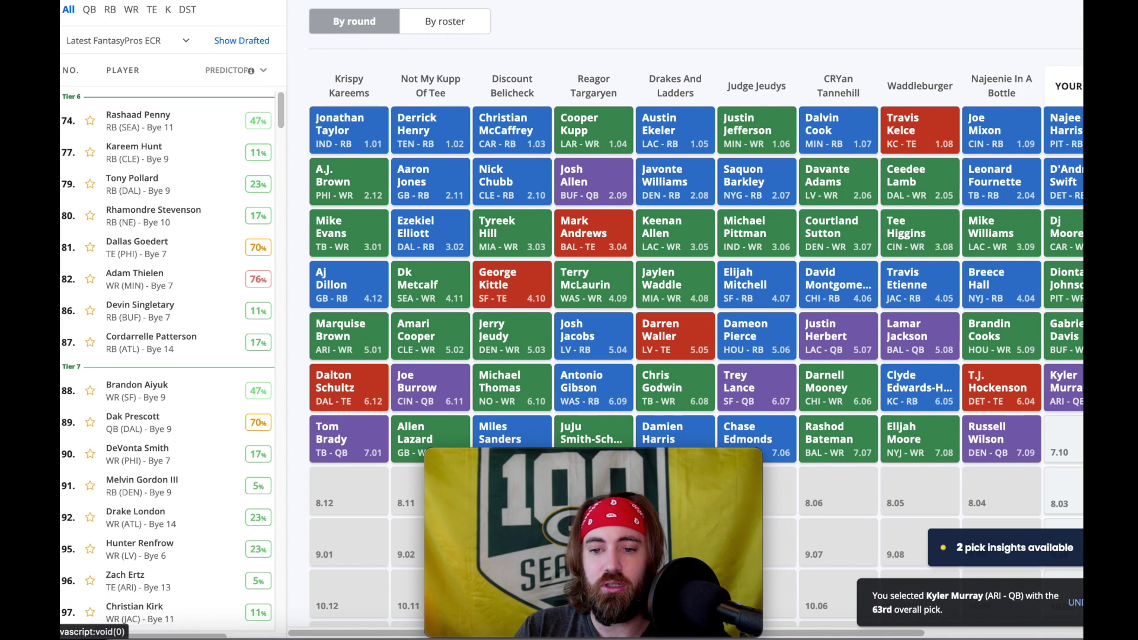
scroll(1074, 401, "down", 1)
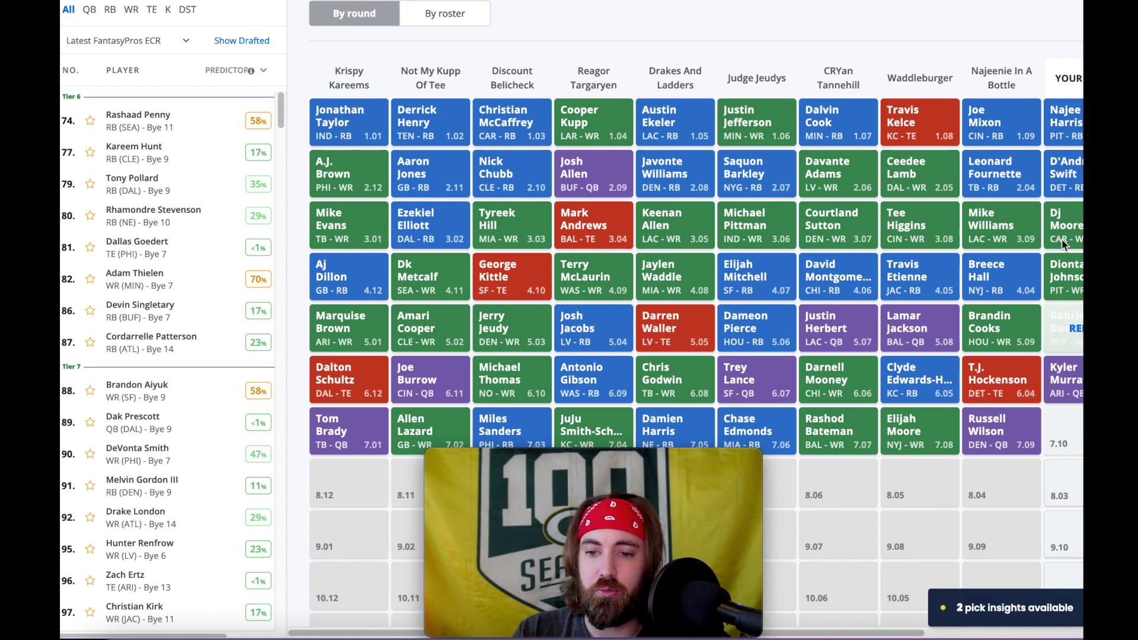
mouse_move(855, 630)
left_mouse_down()
mouse_move(945, 637)
mouse_move(863, 634)
left_mouse_up()
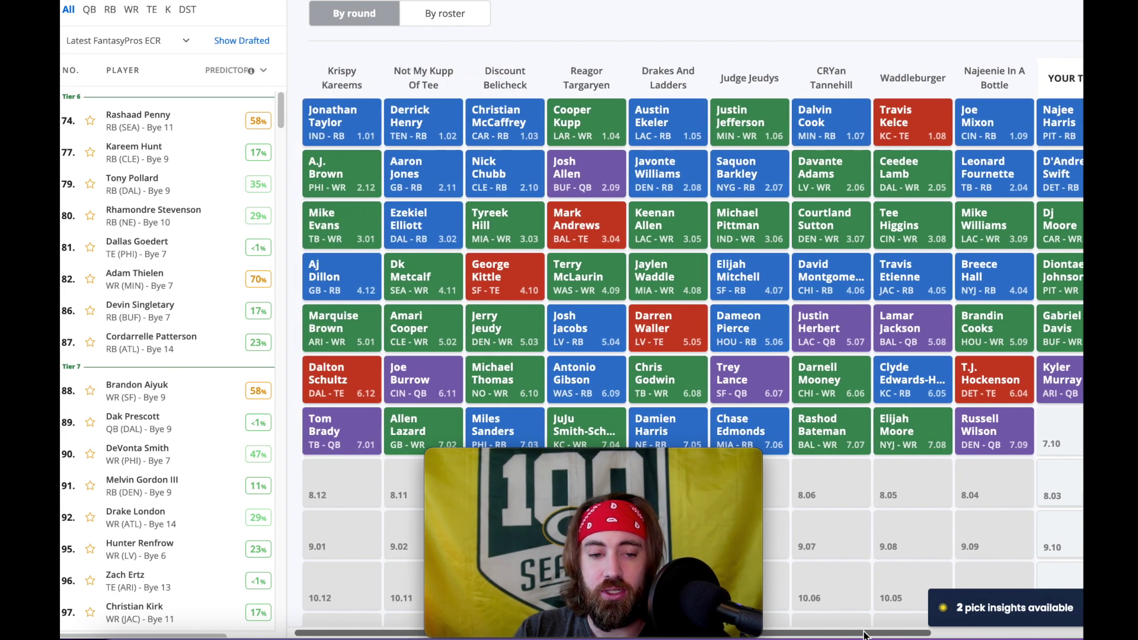
Step: Compare the remaining running backs against the draft board and draft running back Tony Pollard with pick 7.10
left_click_drag(864, 634, 1060, 637)
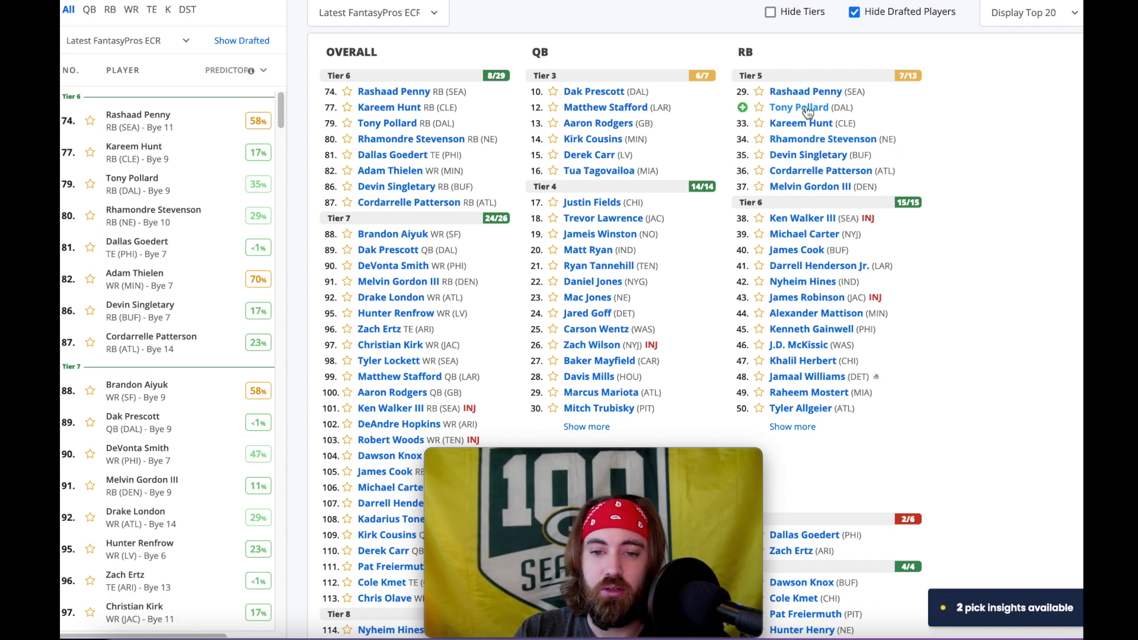
scroll(664, 343, "down", 3)
scroll(672, 308, "up", 4)
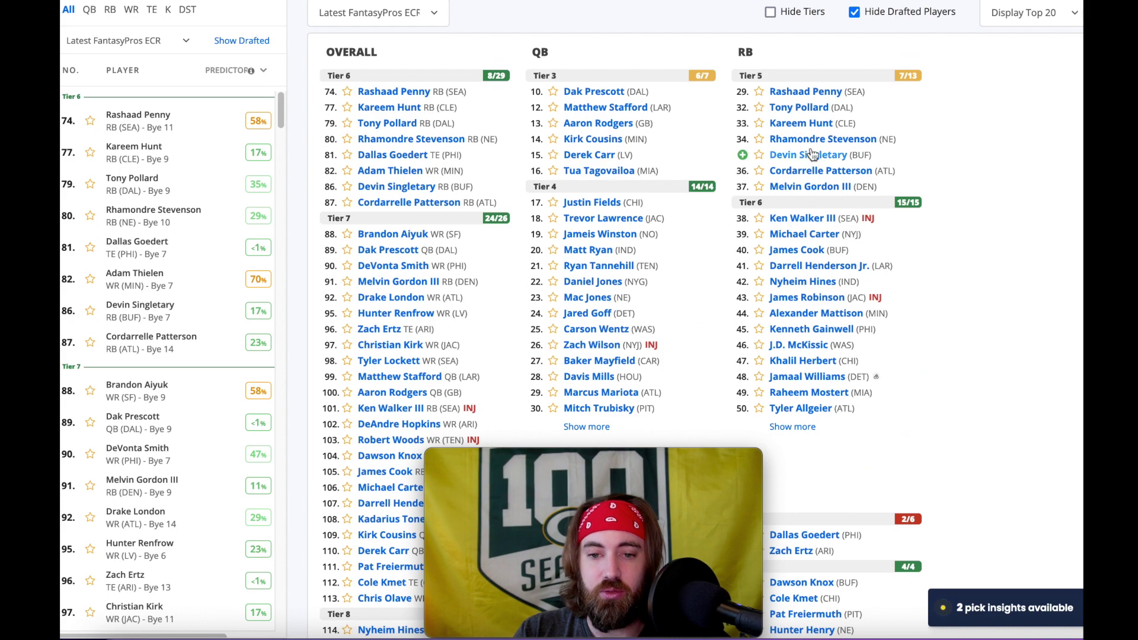
left_click(791, 110)
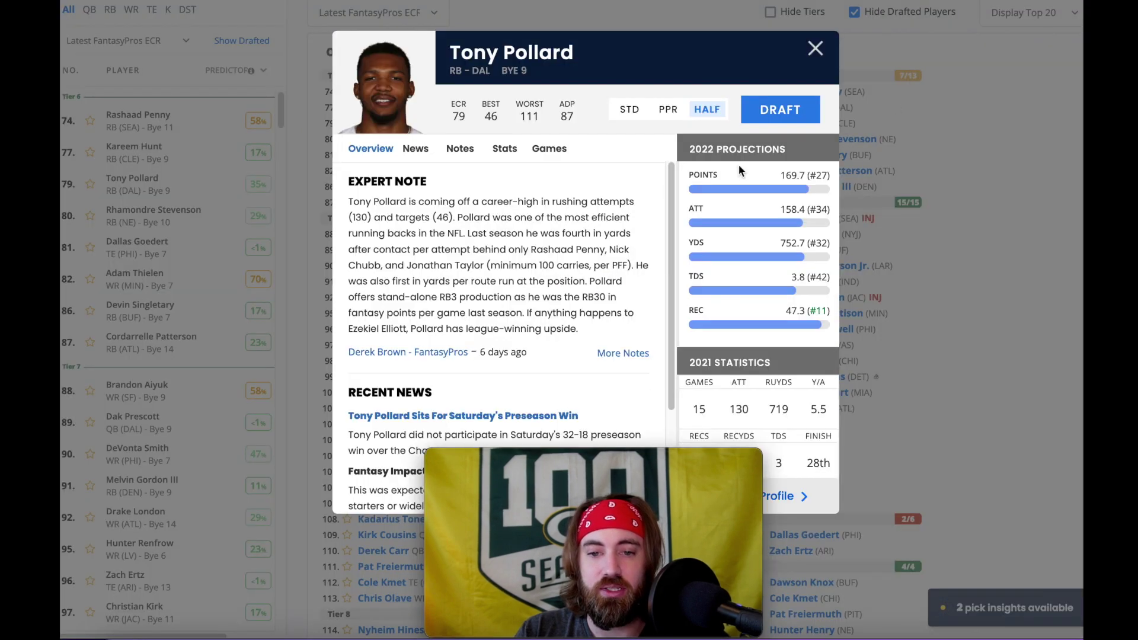
left_click(781, 111)
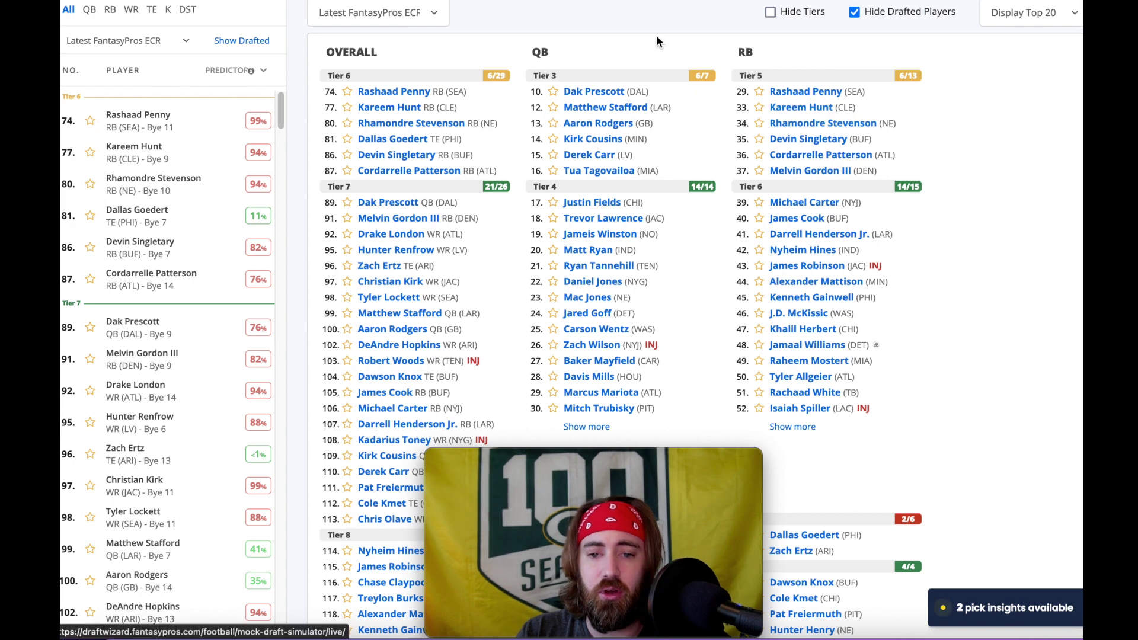
scroll(800, 246, "down", 3)
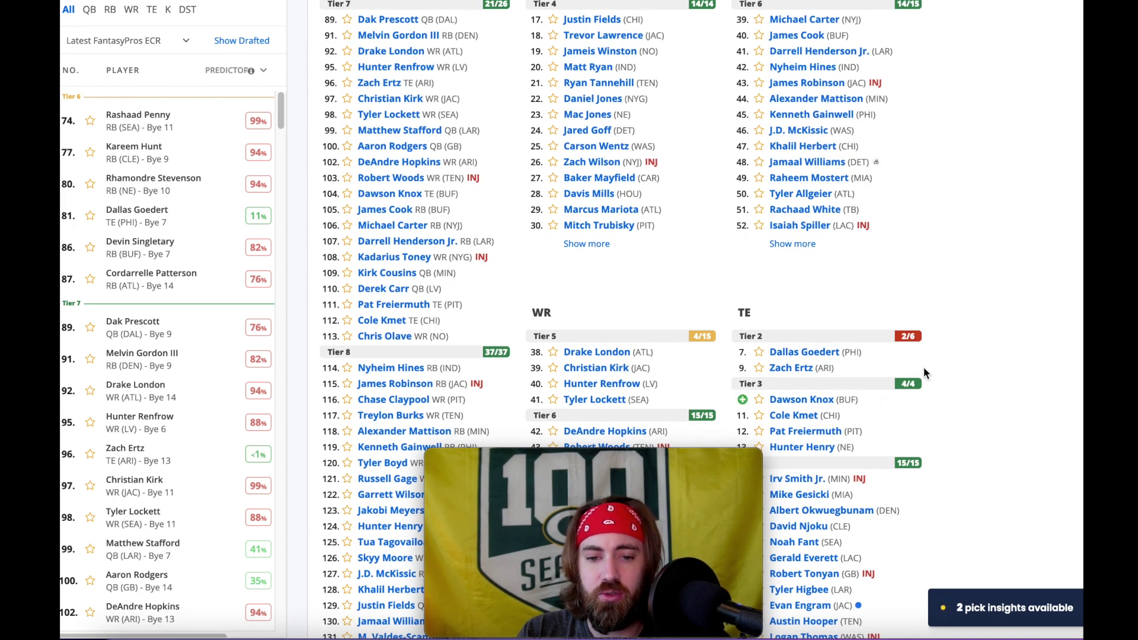
left_click(603, 372)
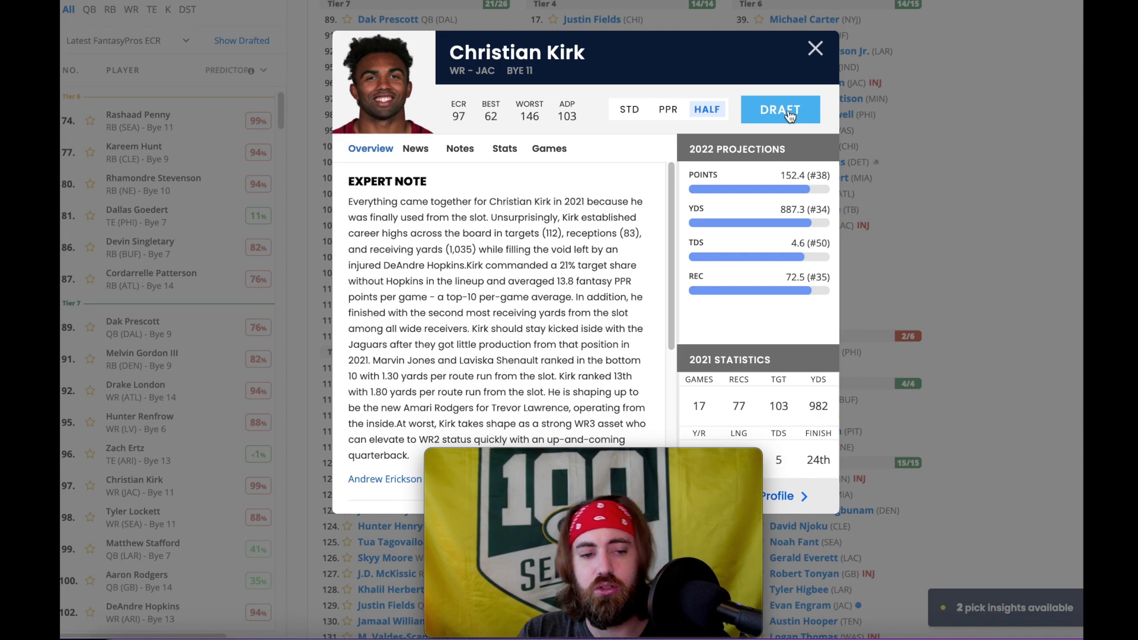
left_click(815, 48)
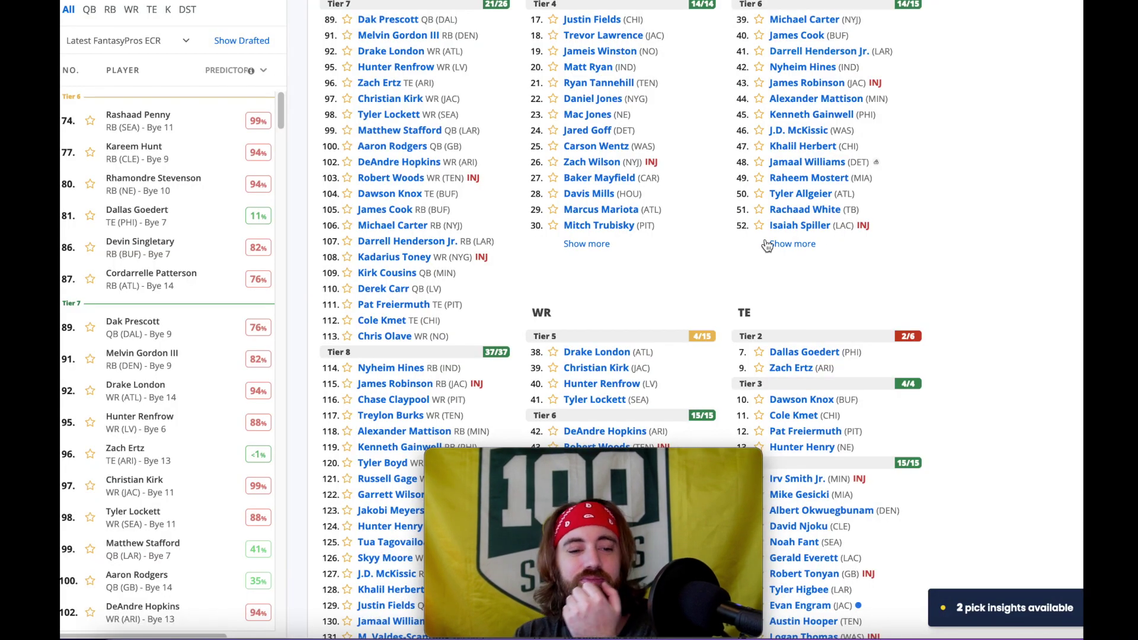
scroll(697, 162, "up", 3)
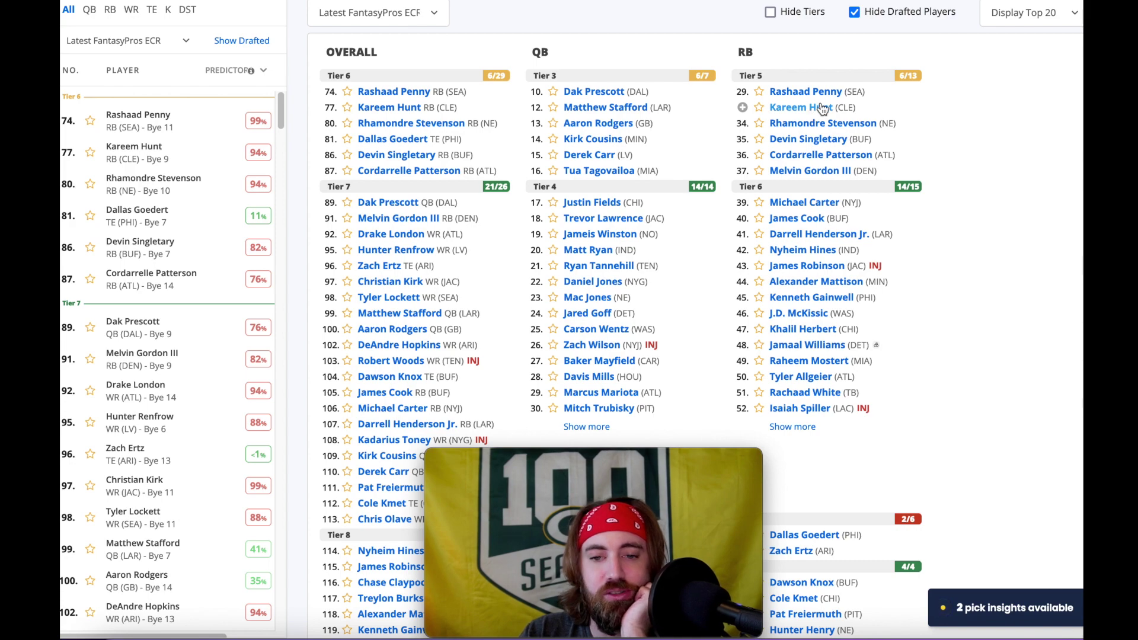
left_click(822, 124)
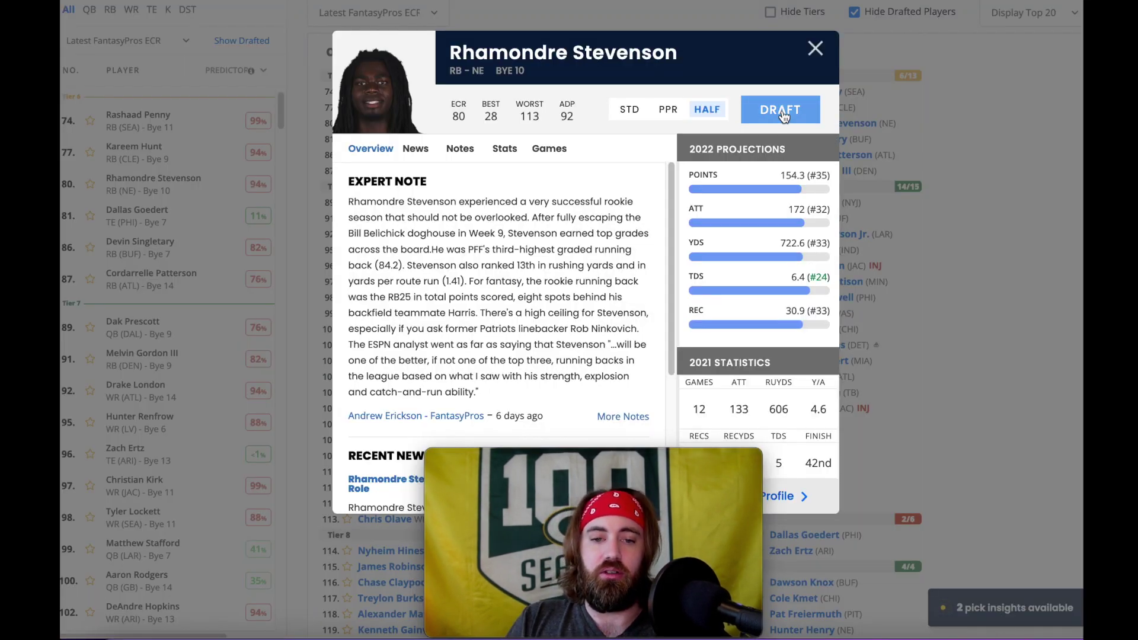
left_click(782, 110)
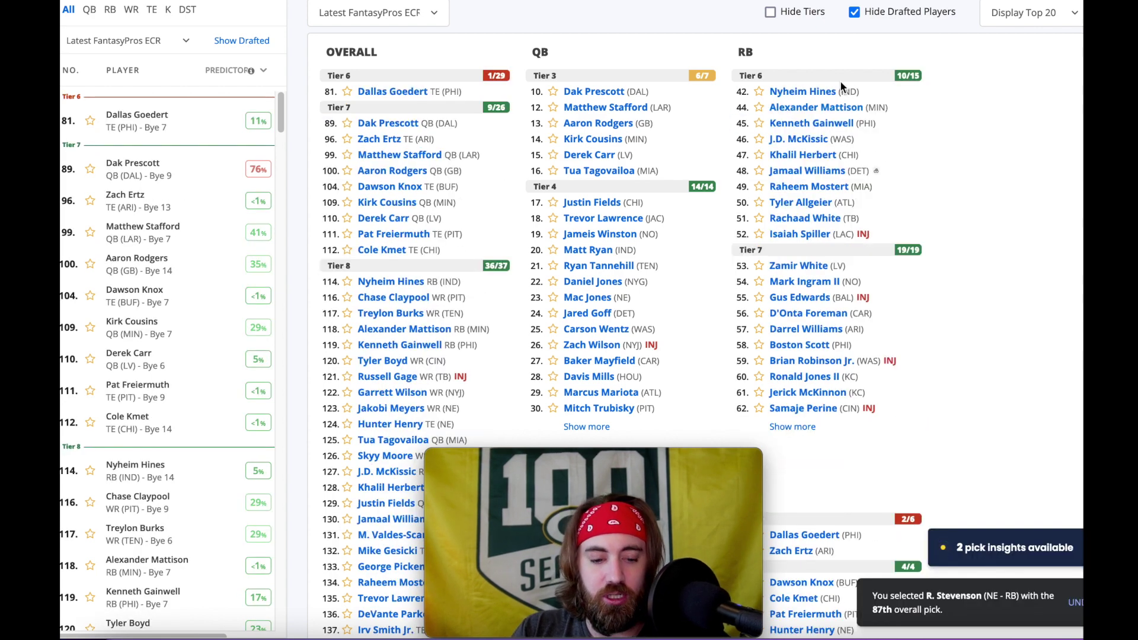
Step: Draft running back Alexander Mattison with pick 9.10 and check the own team's column on the draft board
left_click(804, 108)
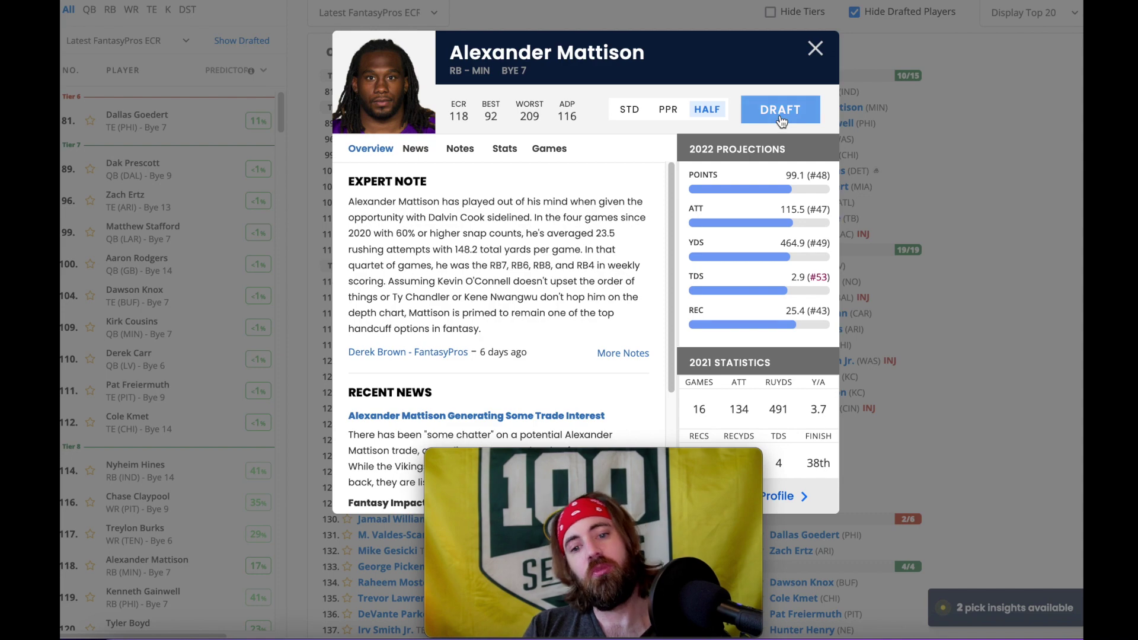
left_click(780, 120)
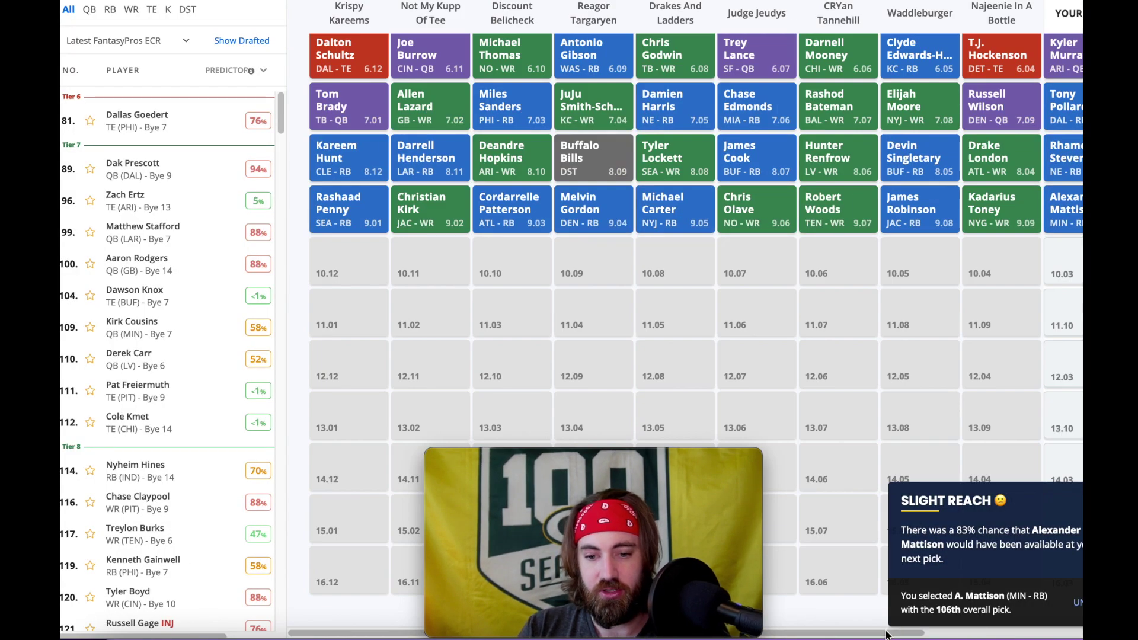
left_click_drag(887, 634, 1039, 634)
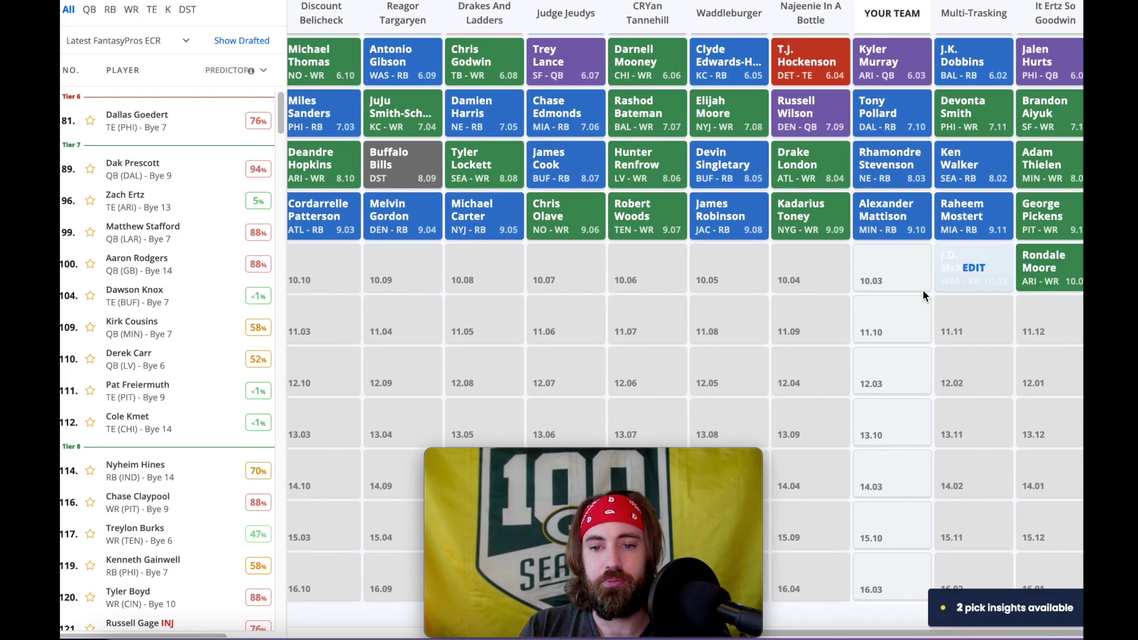
Step: Return to the cheat sheet, compare the remaining receivers and tight ends, and draft tight end Dallas Goedert with pick 10.03
scroll(922, 290, "up", 5)
left_click(660, 194)
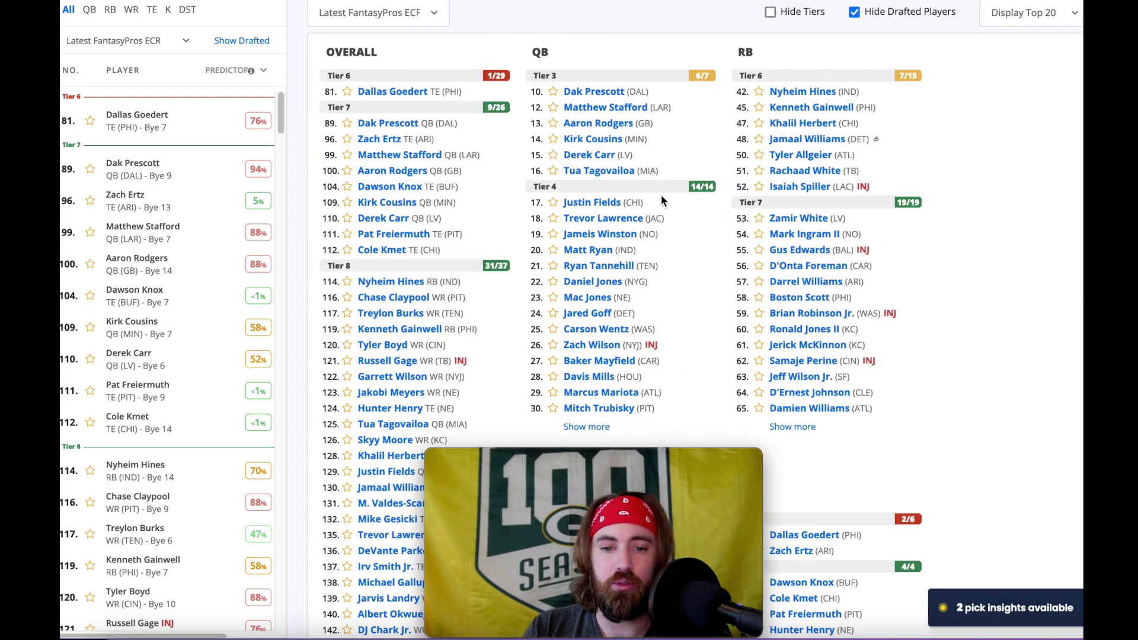
scroll(660, 196, "down", 6)
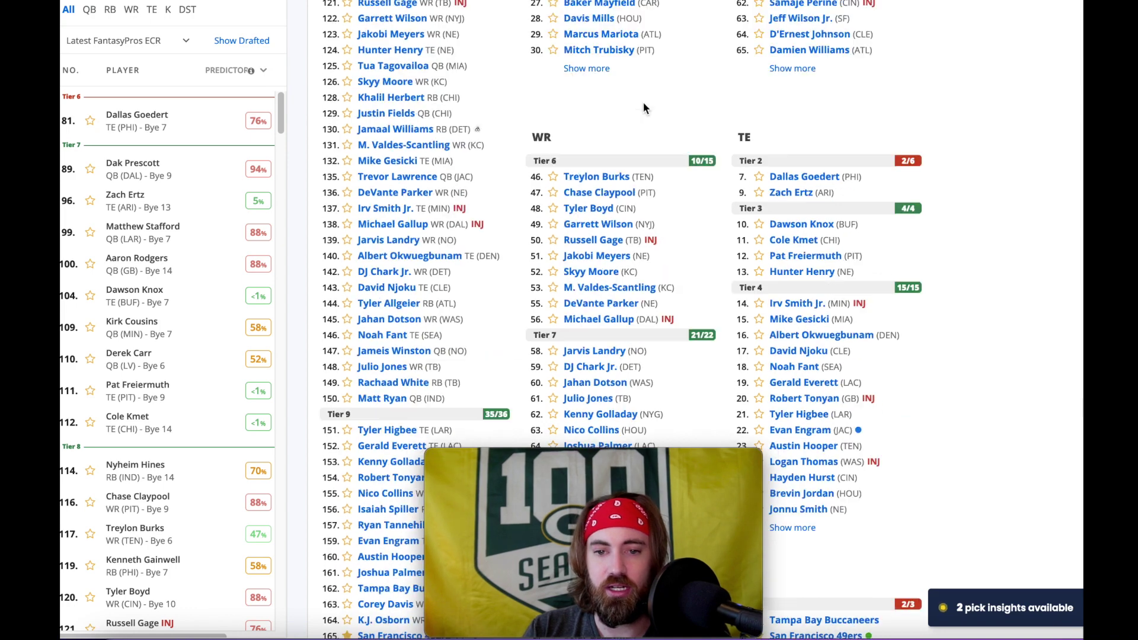
scroll(644, 108, "up", 5)
scroll(693, 211, "down", 5)
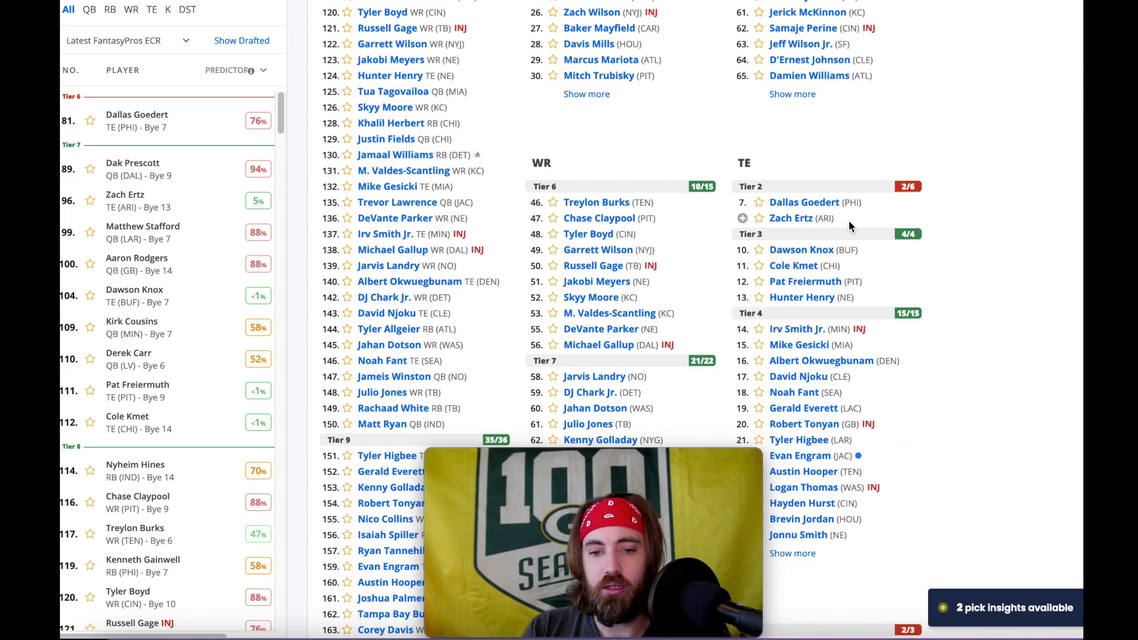
left_click(785, 203)
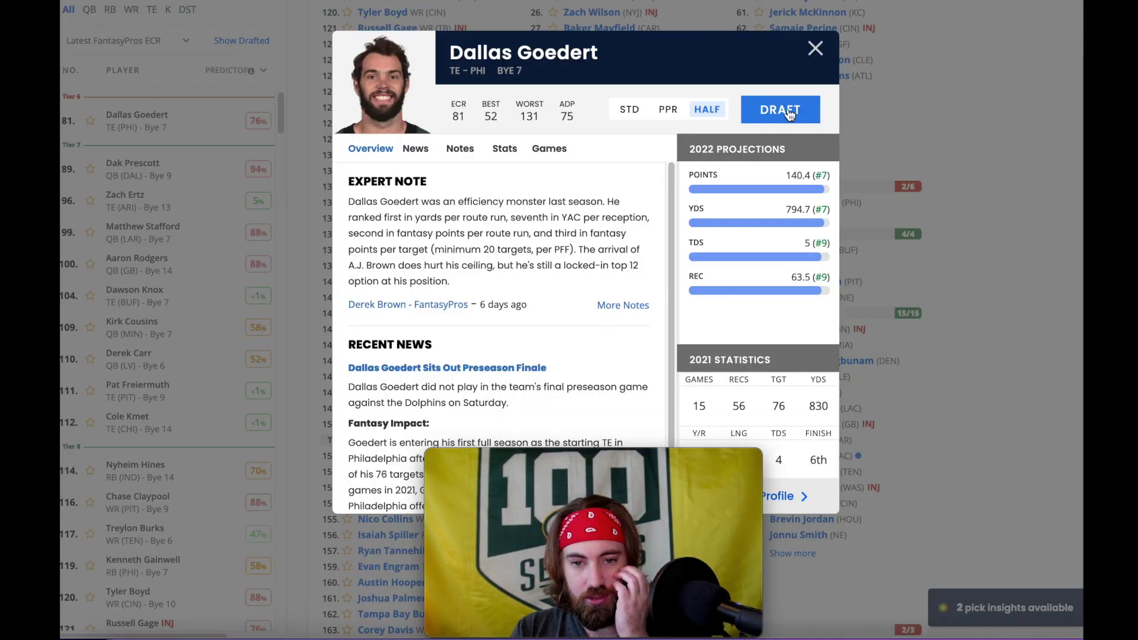
left_click(784, 111)
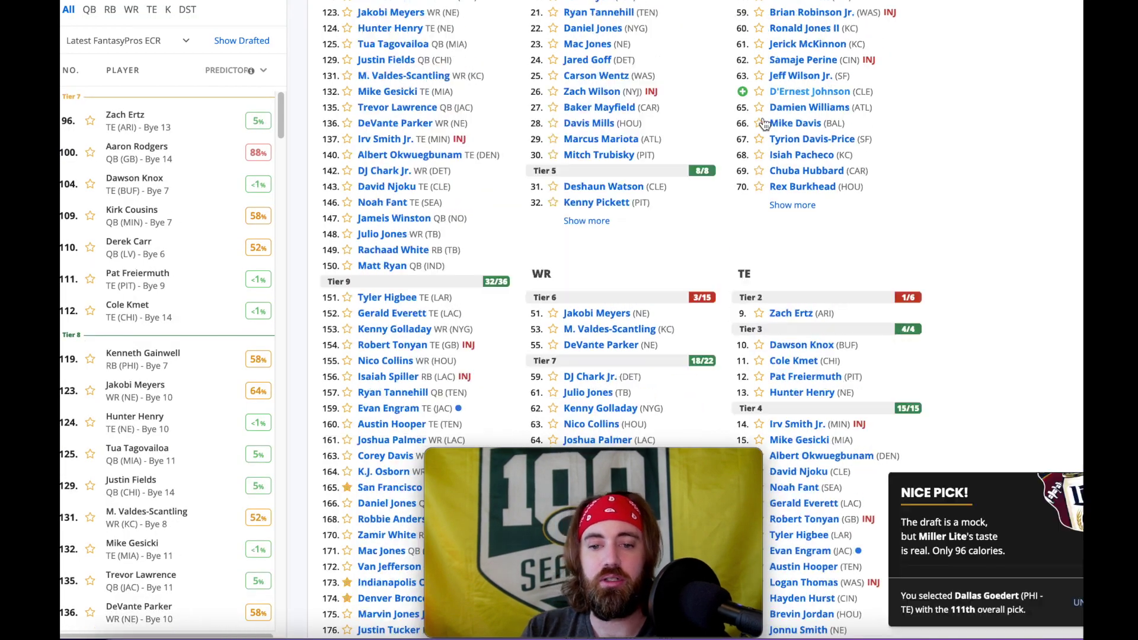
Step: Draft running back Brian Robinson Jr. with pick 11.10
scroll(694, 225, "up", 4)
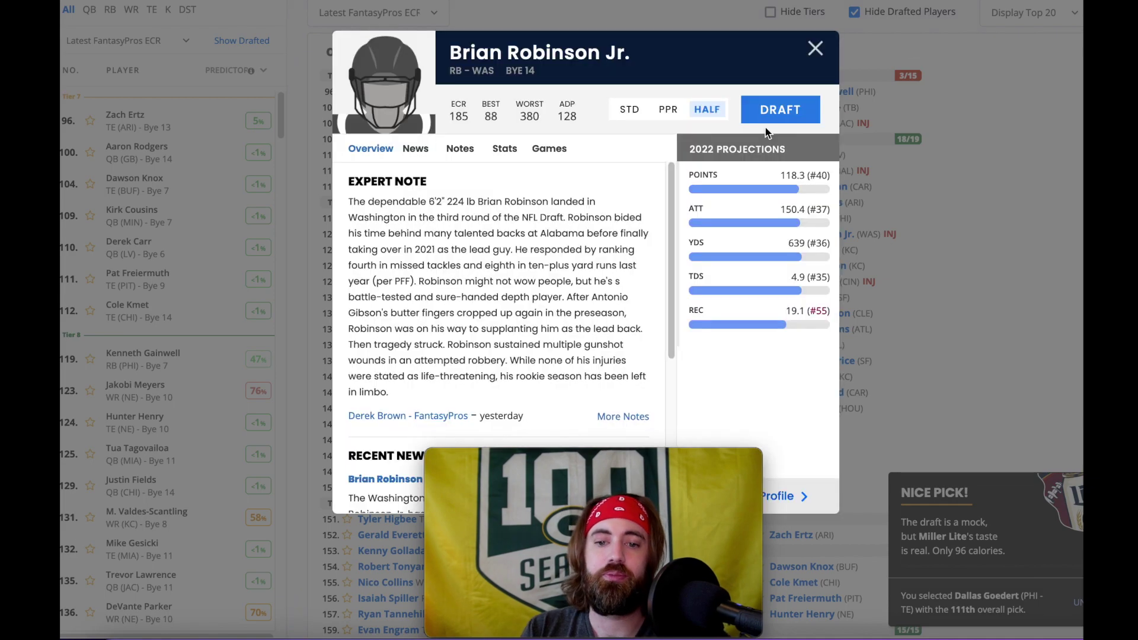
left_click(792, 116)
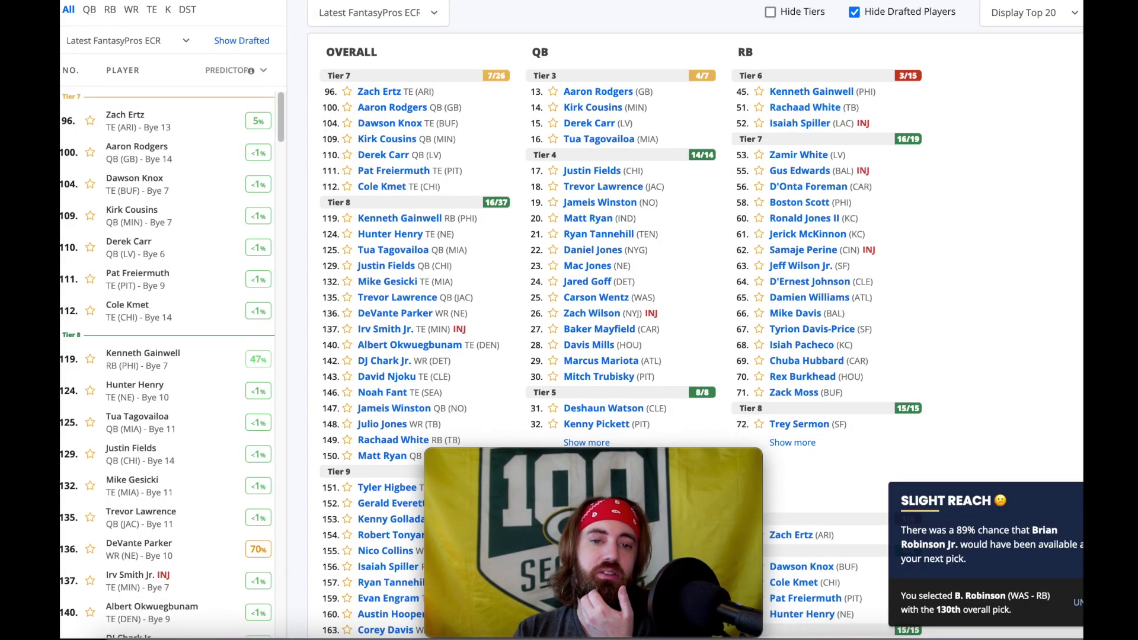
Step: Review the Los Angeles Chargers defense profile and draft them as the team's DST
scroll(1028, 249, "up", 3)
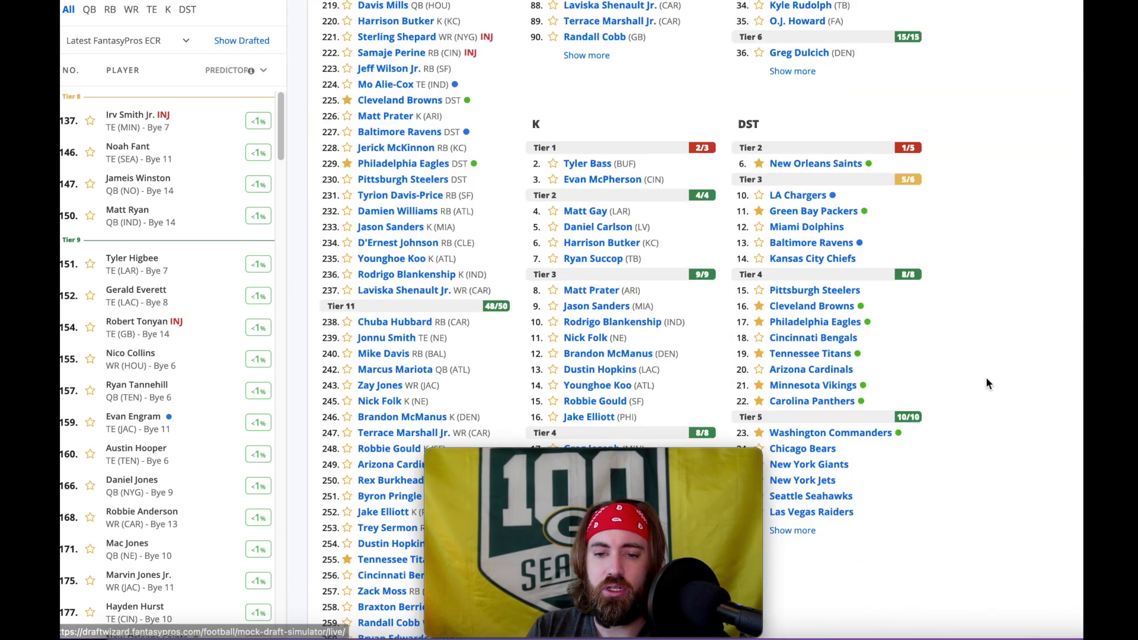
left_click(810, 197)
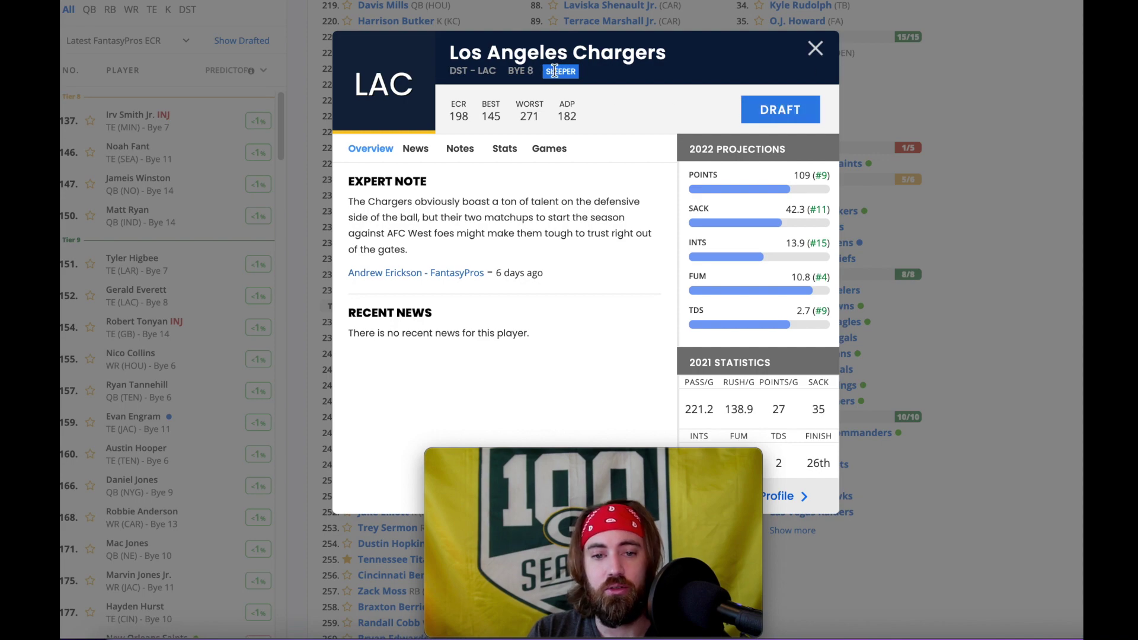
key("Escape")
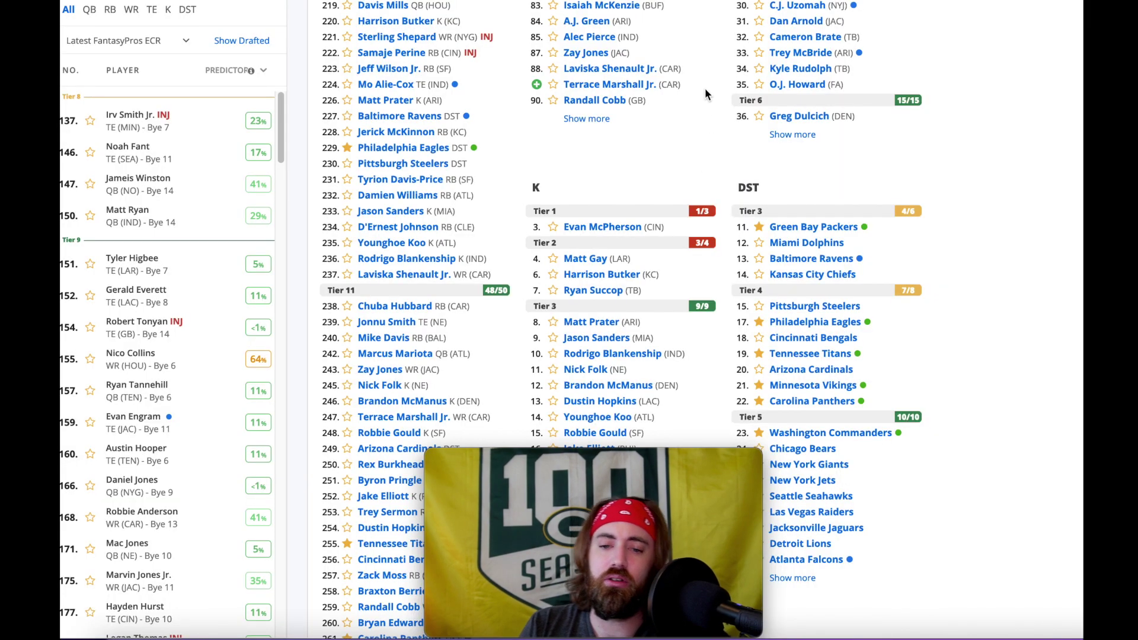
Step: Look through the remaining players in the cheat sheet and draft Evan McPherson as the team's kicker
scroll(649, 154, "up", 15)
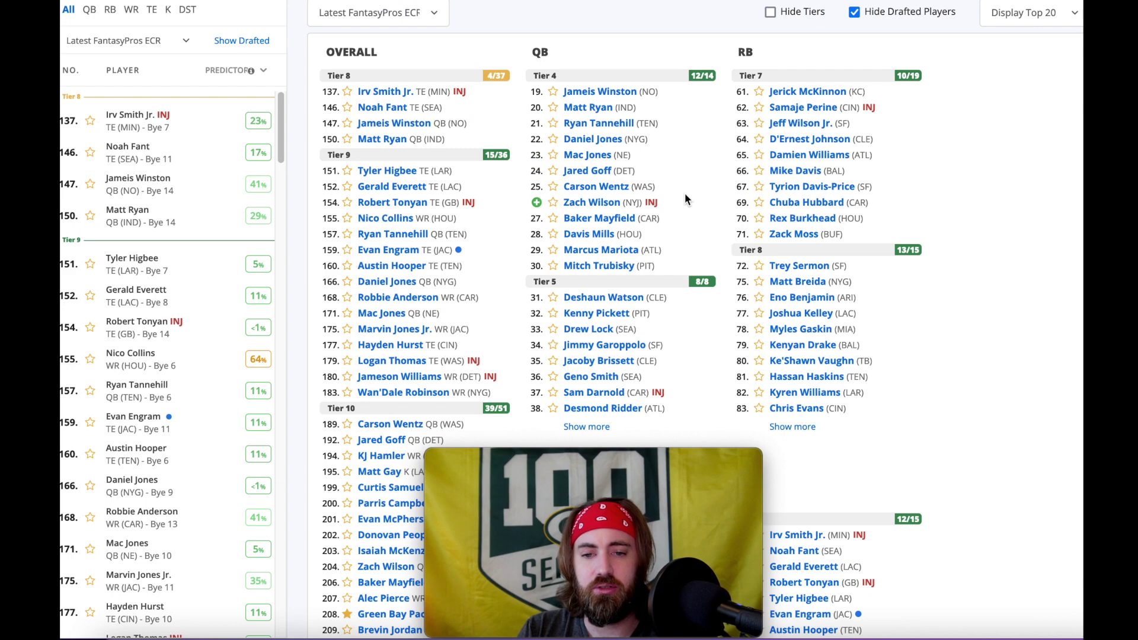
scroll(692, 141, "down", 2)
scroll(693, 141, "up", 1)
scroll(693, 148, "down", 10)
left_click(620, 120)
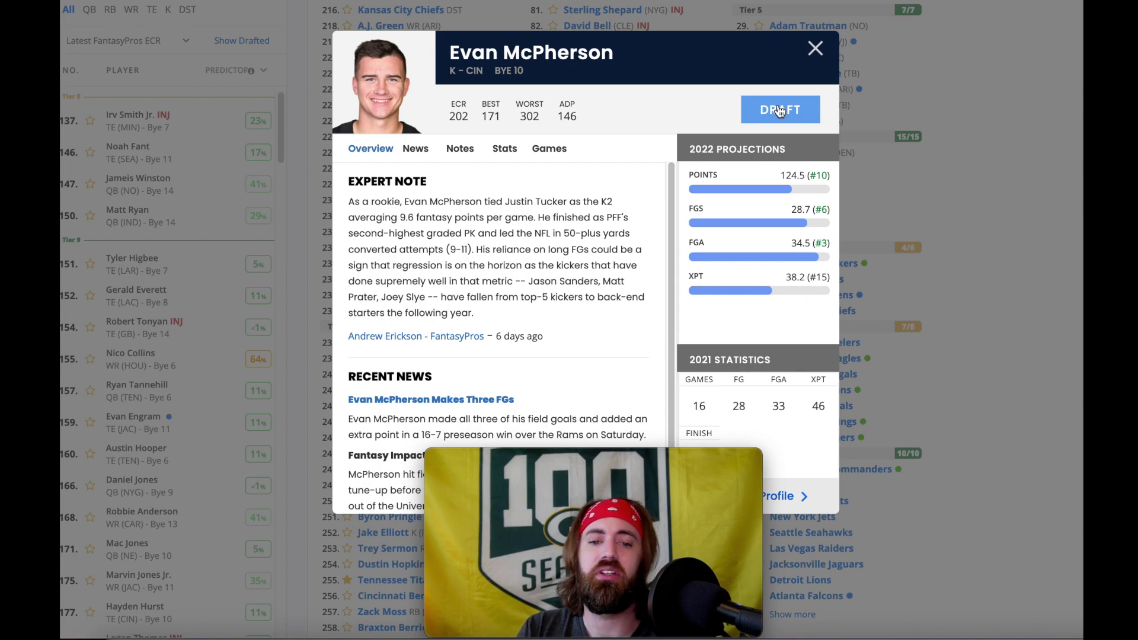
left_click(780, 111)
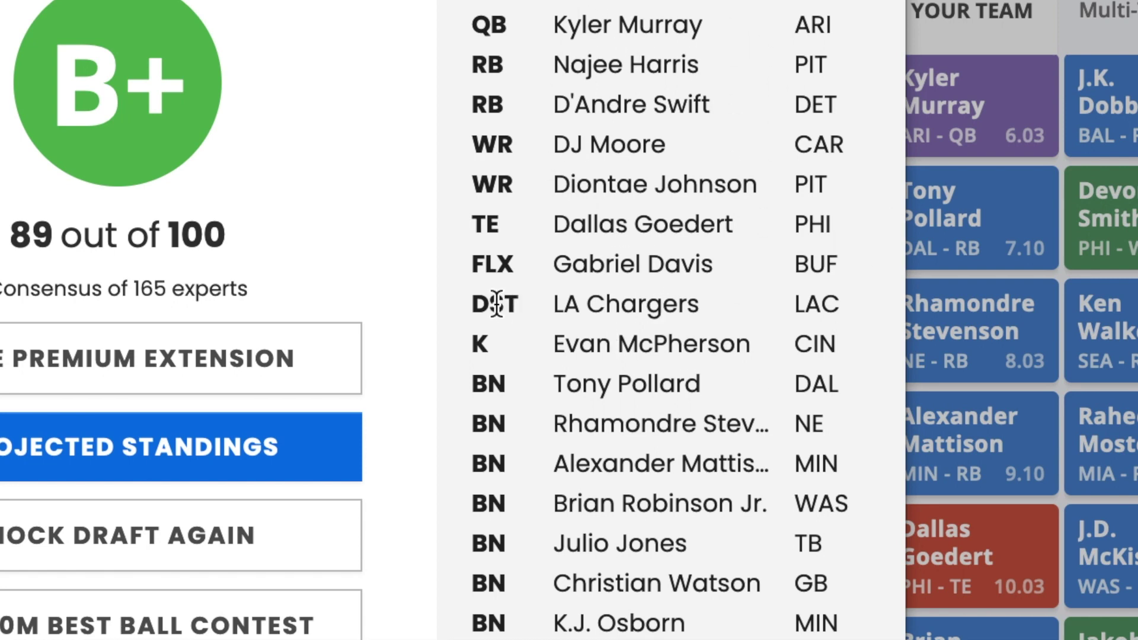
Step: Review the LA Chargers defense in the finished draft's roster, highlighting its entry
left_click_drag(504, 305, 761, 320)
left_click(656, 313)
right_click(663, 304)
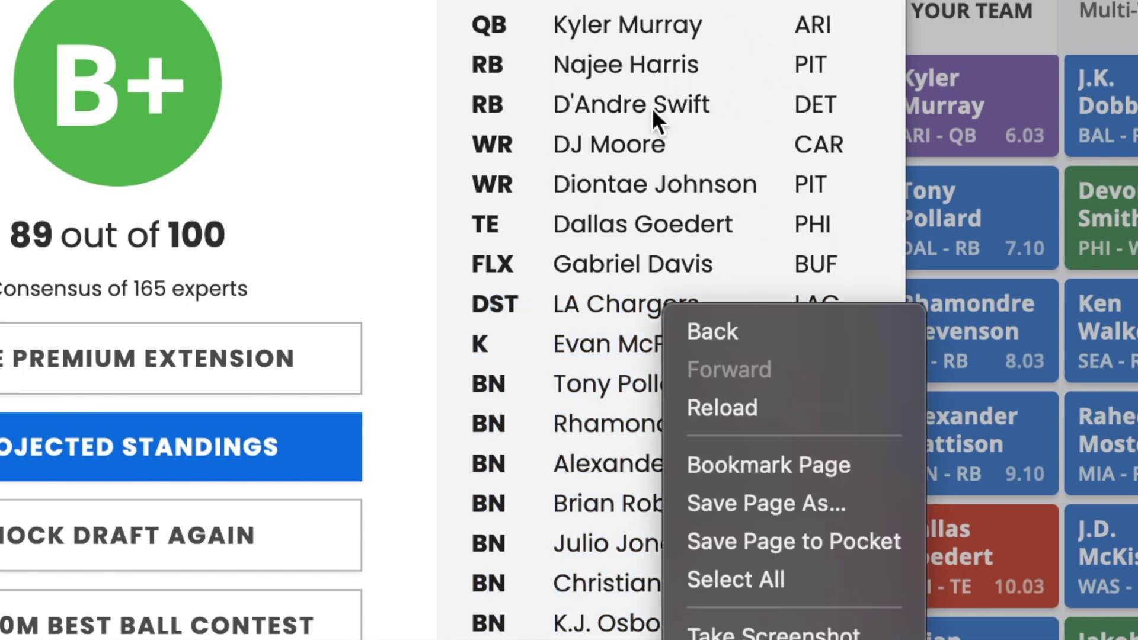
left_click(174, 407)
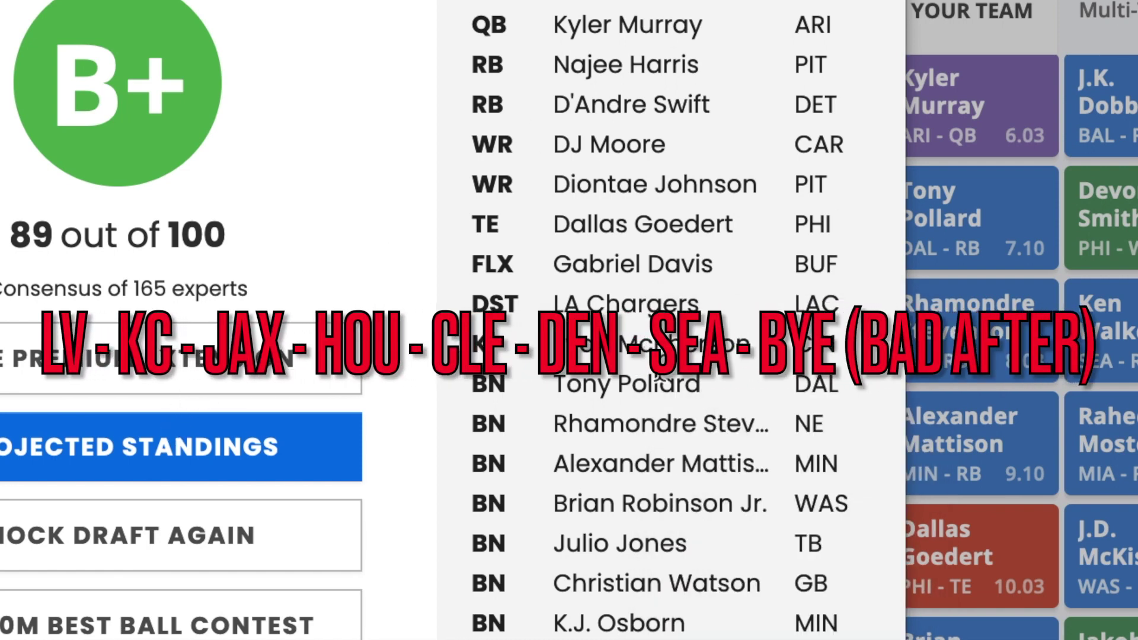
left_click_drag(680, 285, 527, 283)
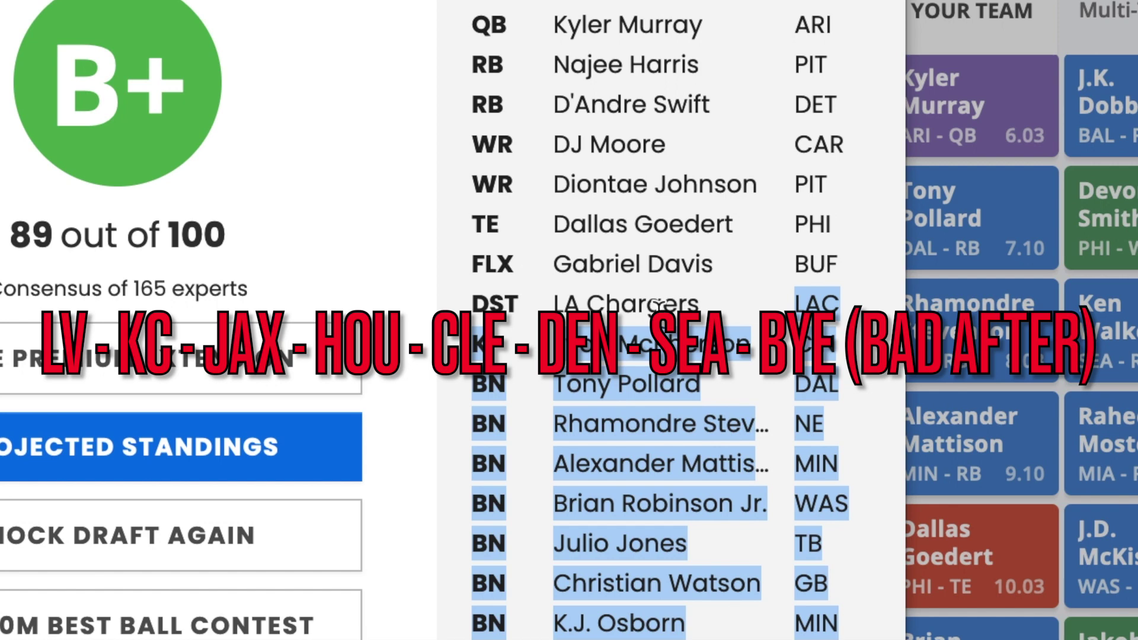
left_click(704, 304)
left_click_drag(704, 303, 565, 279)
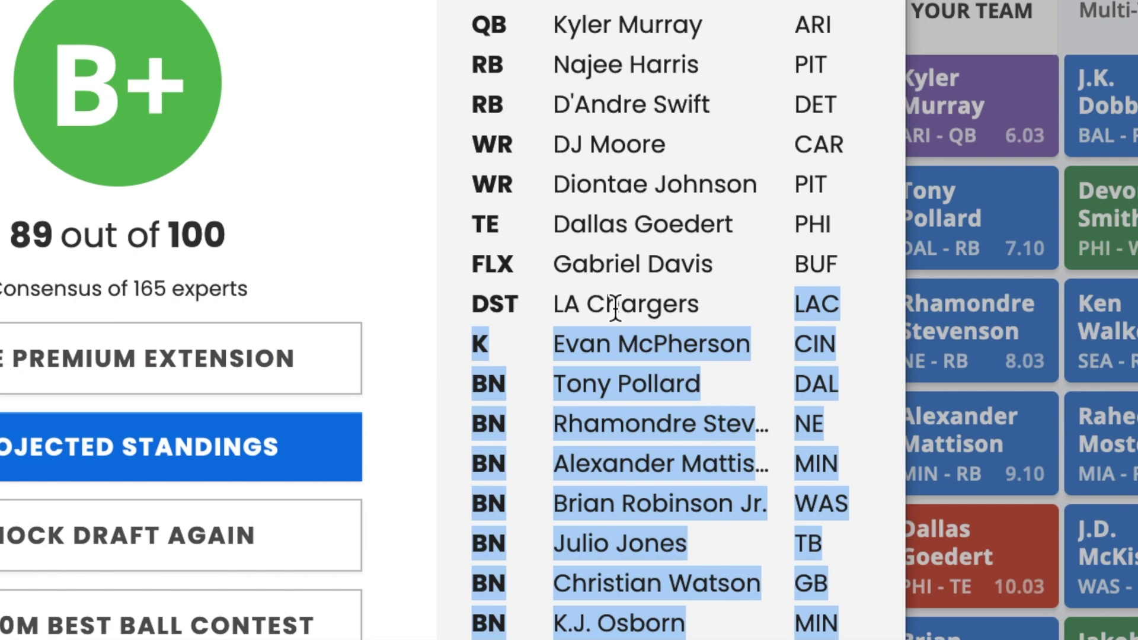
left_click(668, 305)
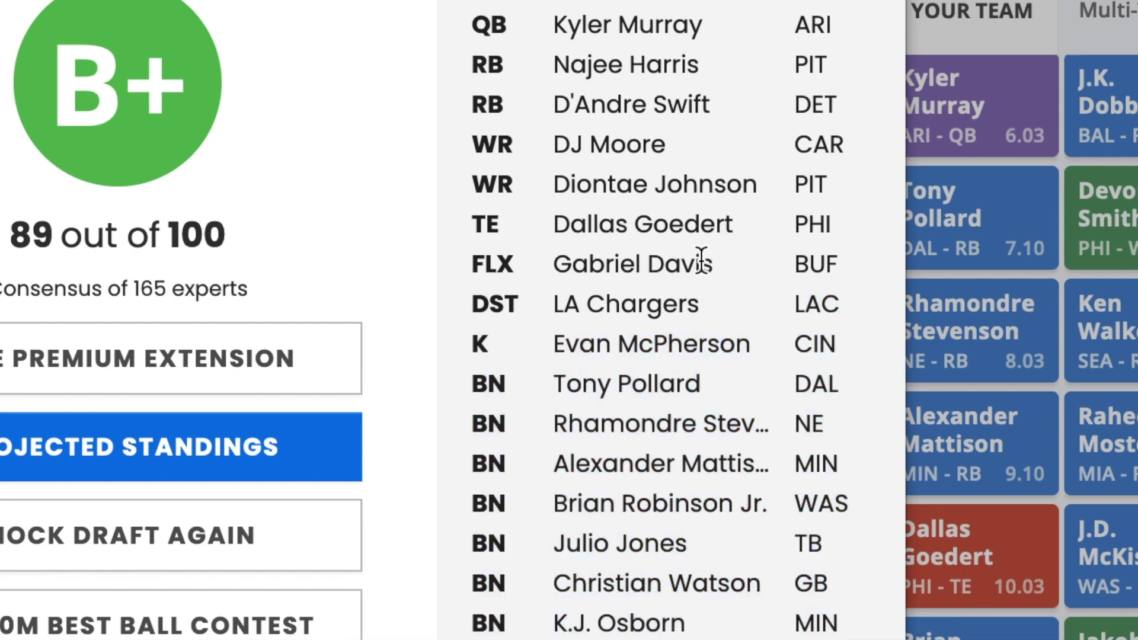
left_click_drag(701, 259, 661, 297)
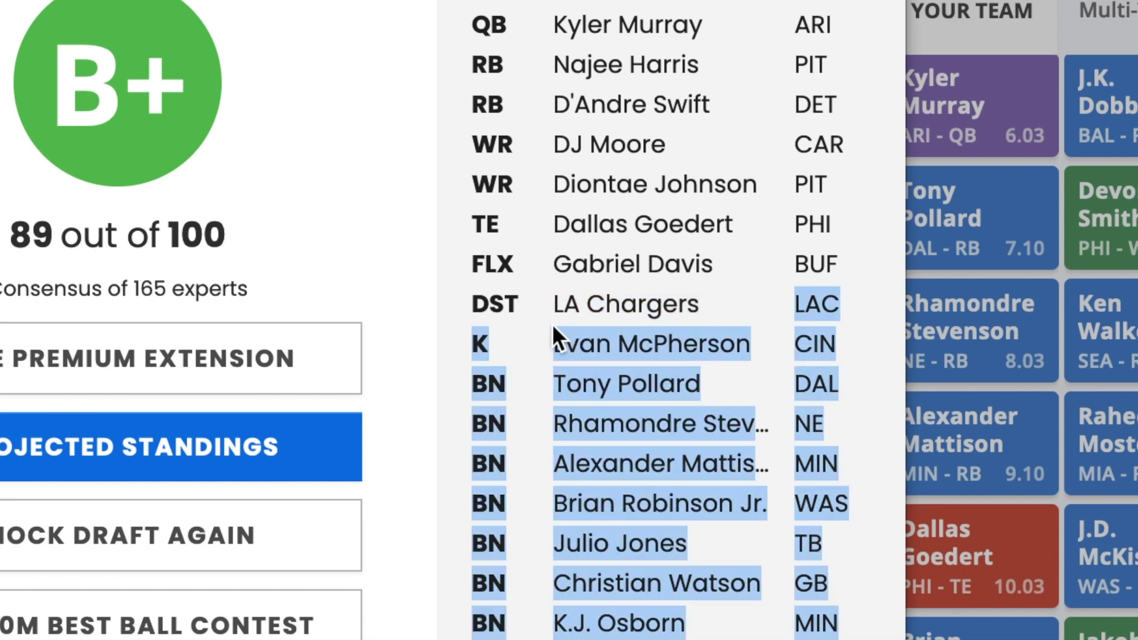
left_click(529, 22)
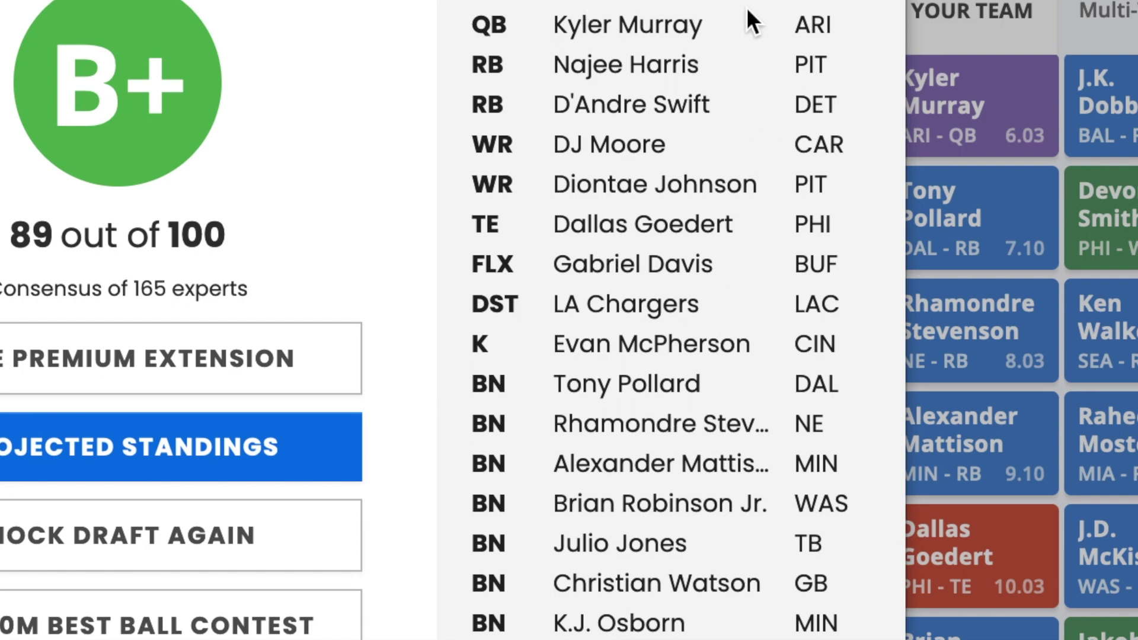
Step: Review the starting running backs and the bench players in the finished roster, highlighting Julio Jones
left_click_drag(700, 59, 699, 84)
left_click(657, 104)
left_click_drag(594, 504, 785, 518)
left_click(703, 588)
left_click_drag(624, 389, 671, 419)
left_click(665, 419)
left_click_drag(710, 550, 425, 517)
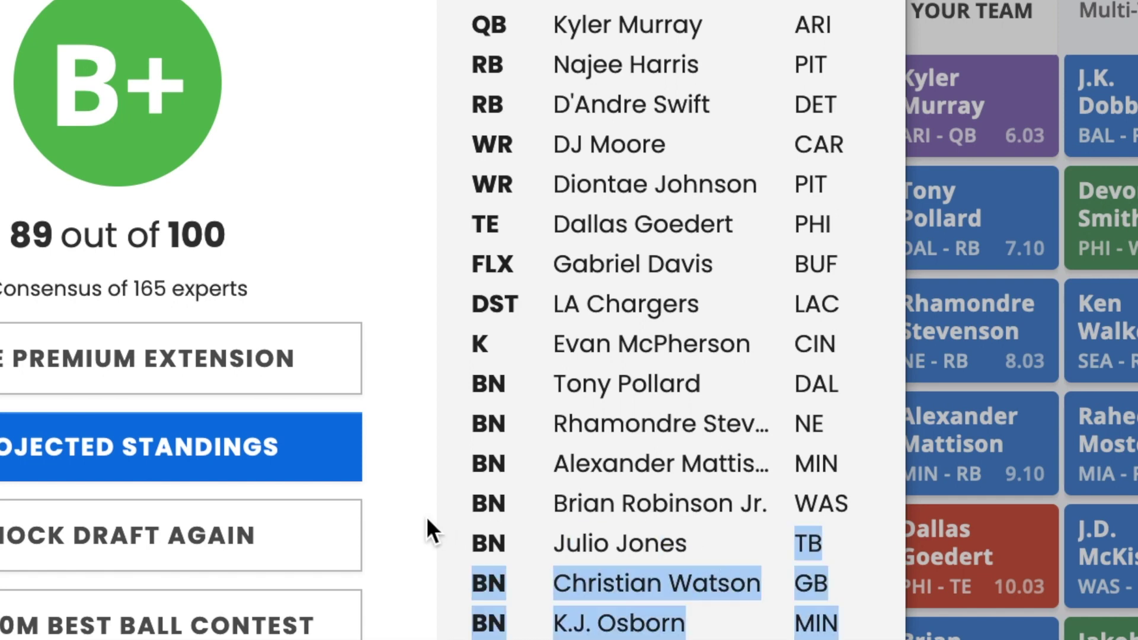
triple_click(556, 543)
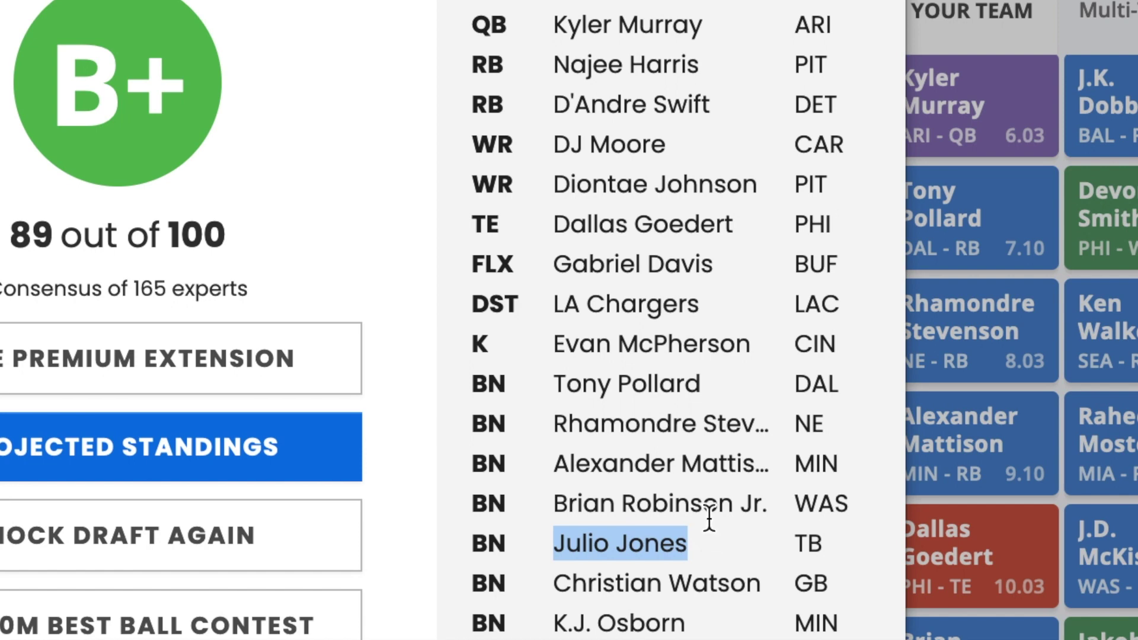
Step: Review bench receivers Christian Watson and K.J. Osborn in the finished roster, highlighting their entries
left_click_drag(757, 592, 555, 579)
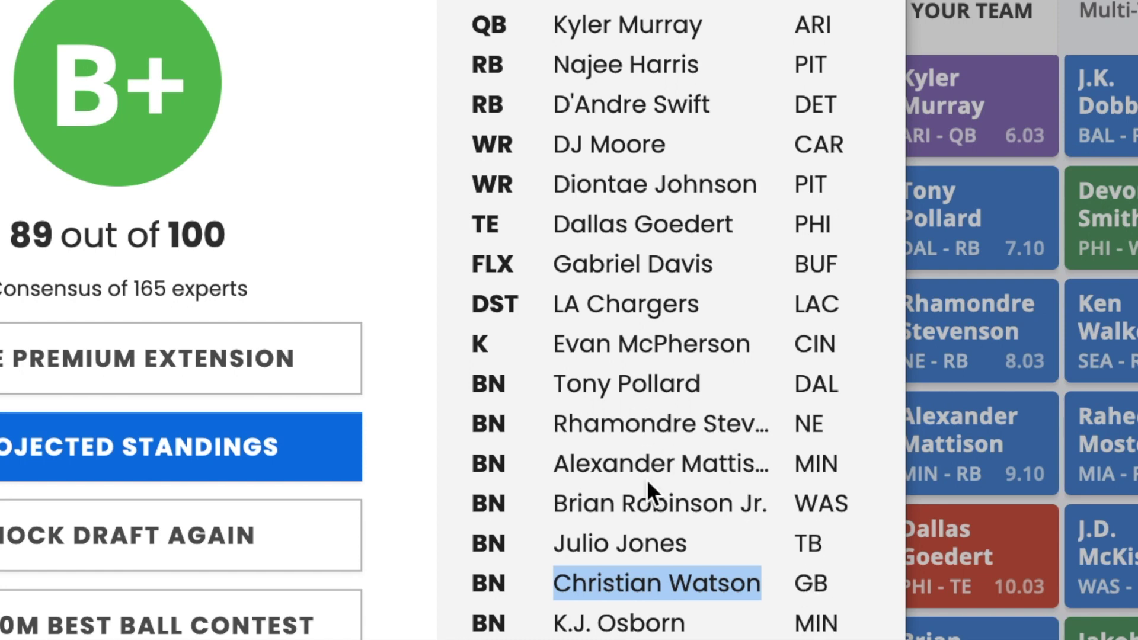
triple_click(735, 637)
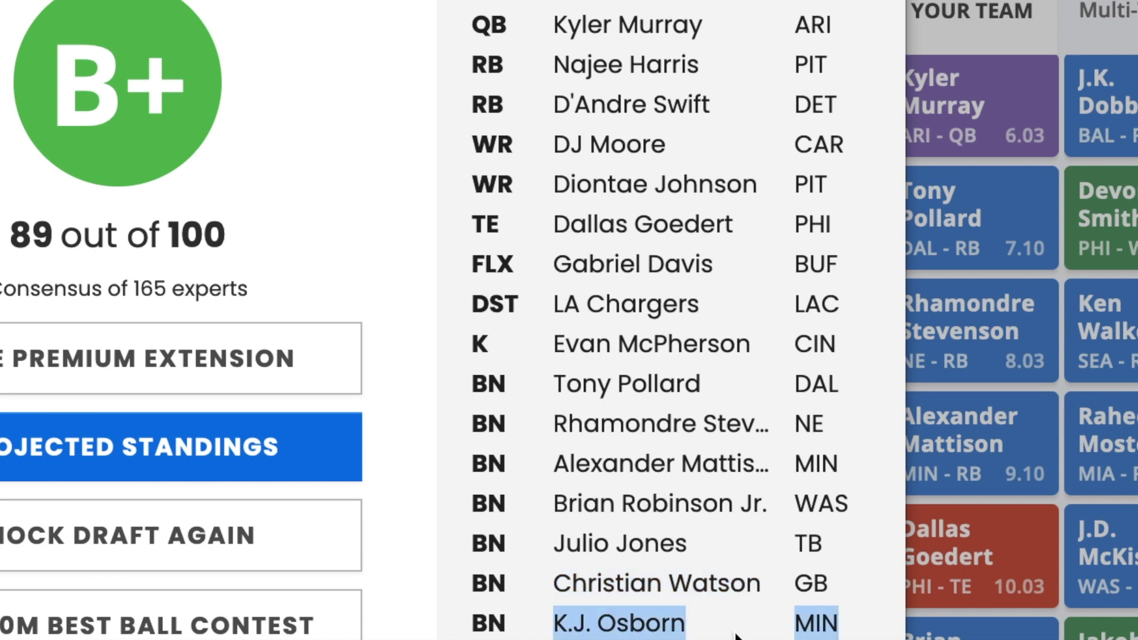
left_click_drag(735, 638, 560, 622)
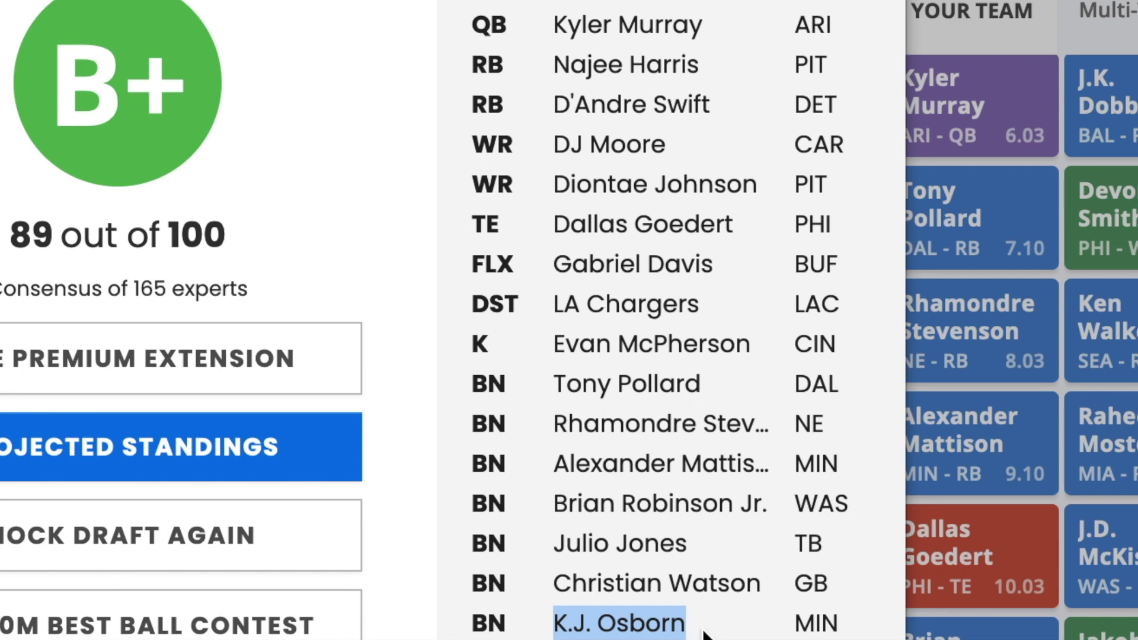
double_click(816, 623)
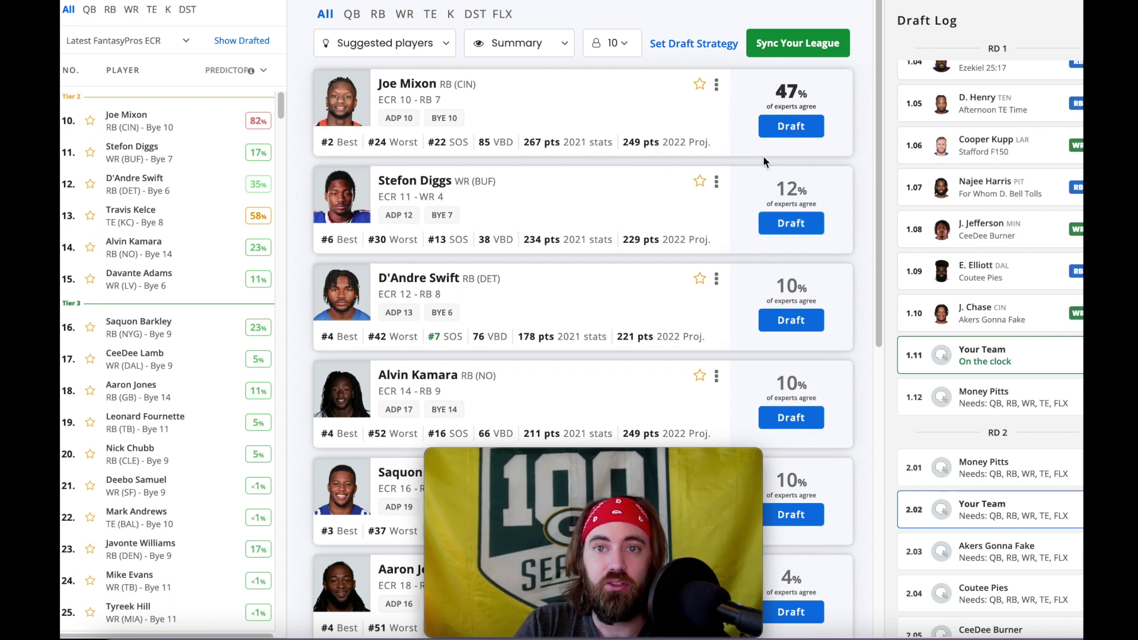
Step: Draft Stefon Diggs, Travis Kelce and Michael Pittman Jr. with the team's first three picks, from the 11th draft position
left_click(788, 226)
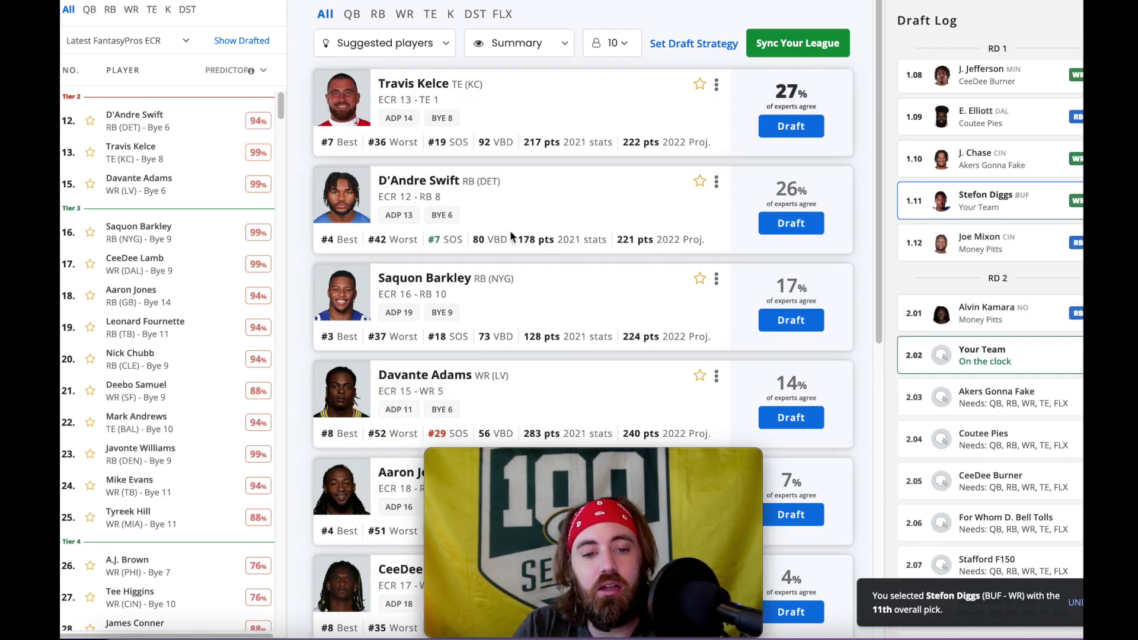
left_click(798, 130)
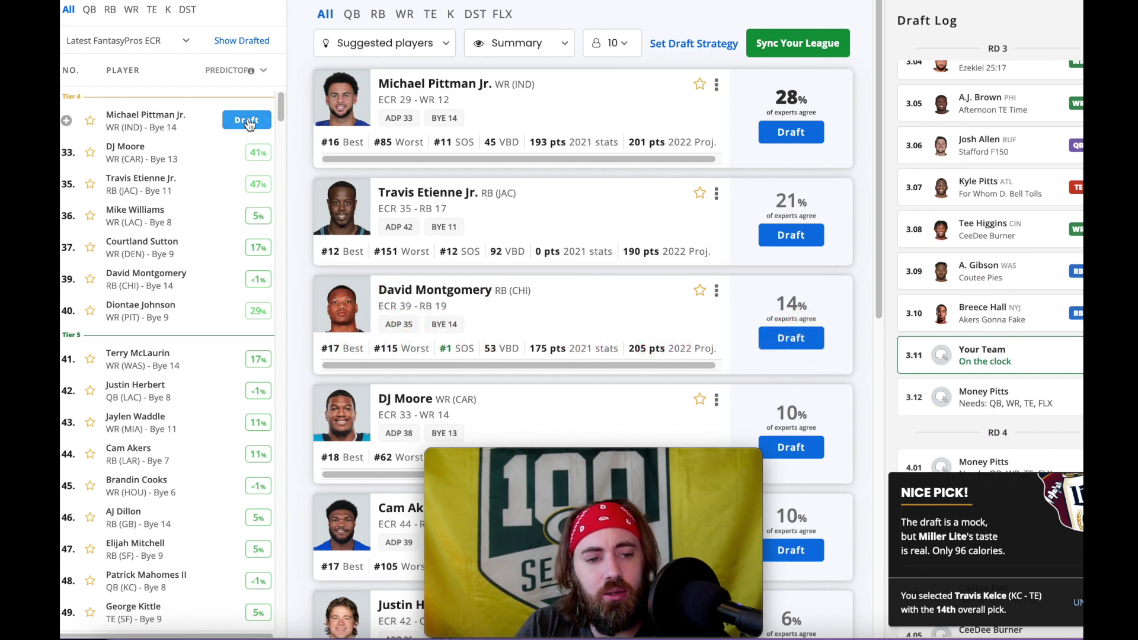
left_click(795, 133)
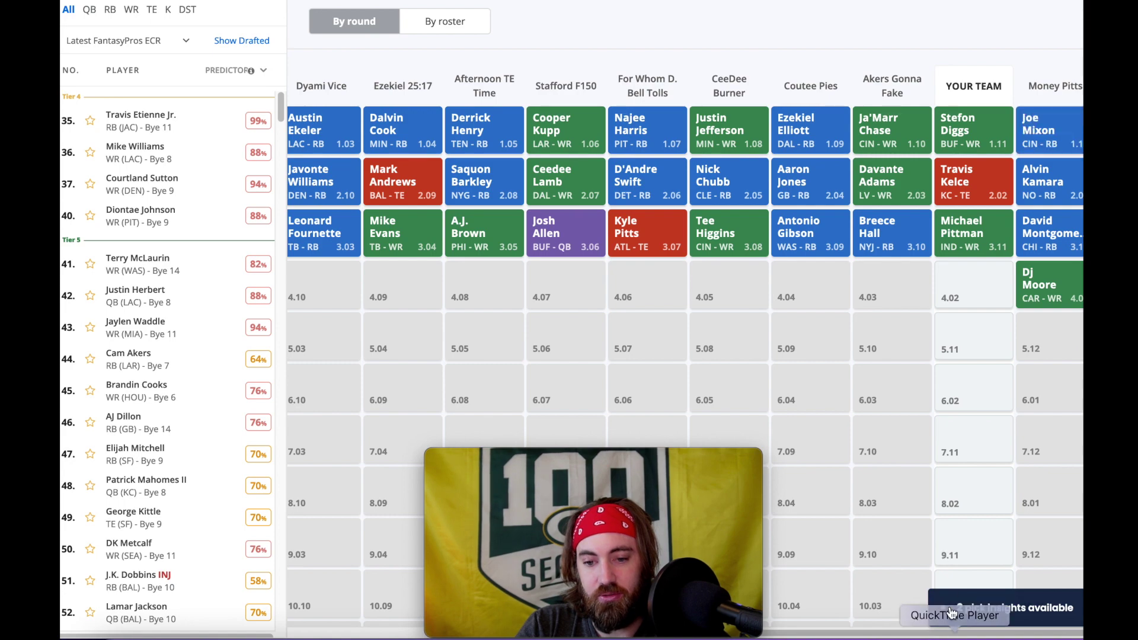
Step: Check the draft board and the remaining running backs, and draft Travis Etienne Jr. at pick 4.02
mouse_move(1048, 149)
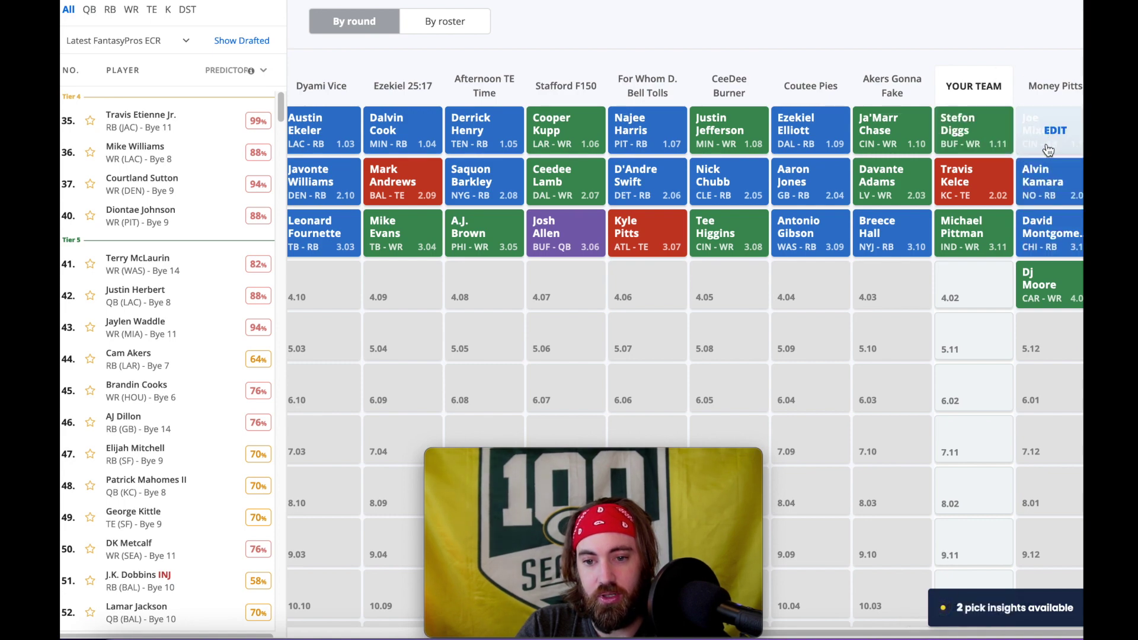
scroll(941, 302, "down", 15)
scroll(880, 78, "up", 3)
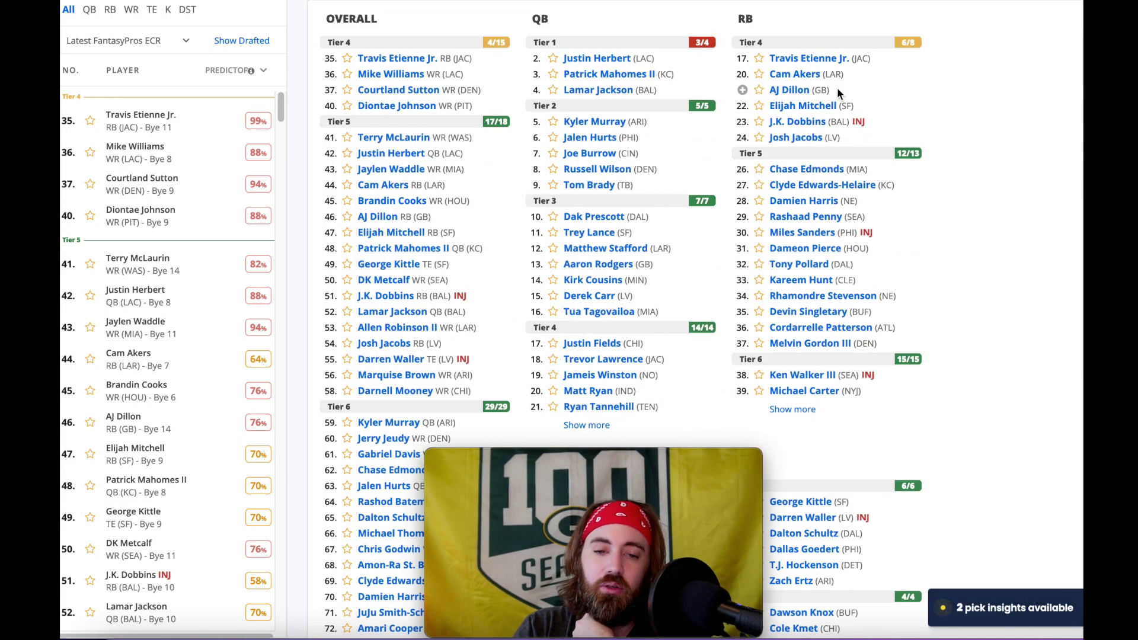
scroll(837, 90, "up", 1)
left_click(809, 93)
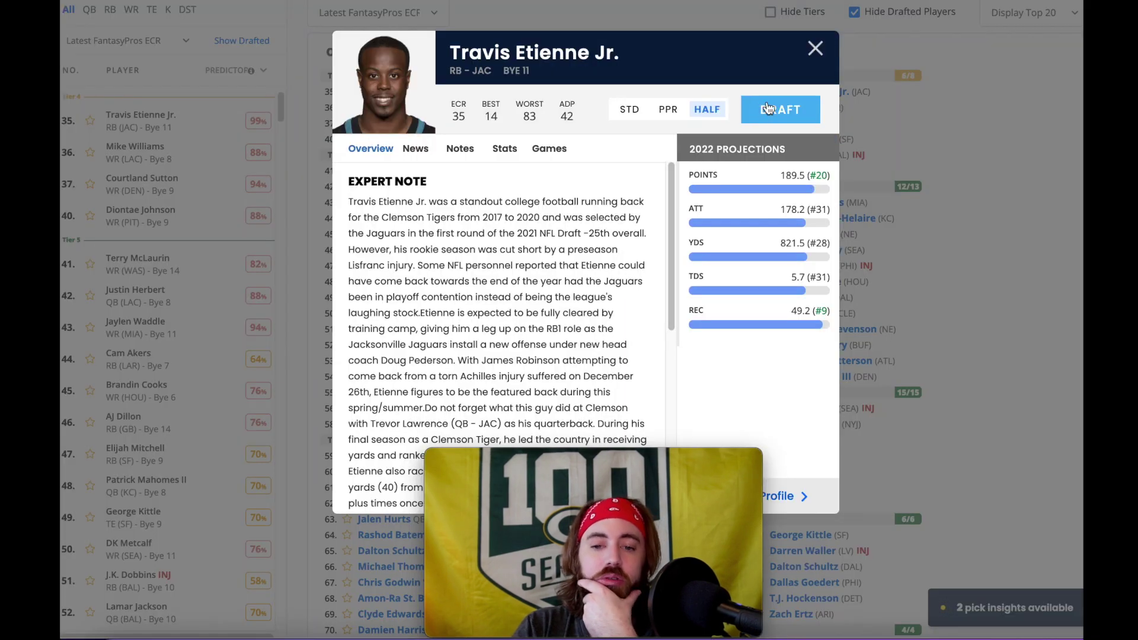
left_click(764, 109)
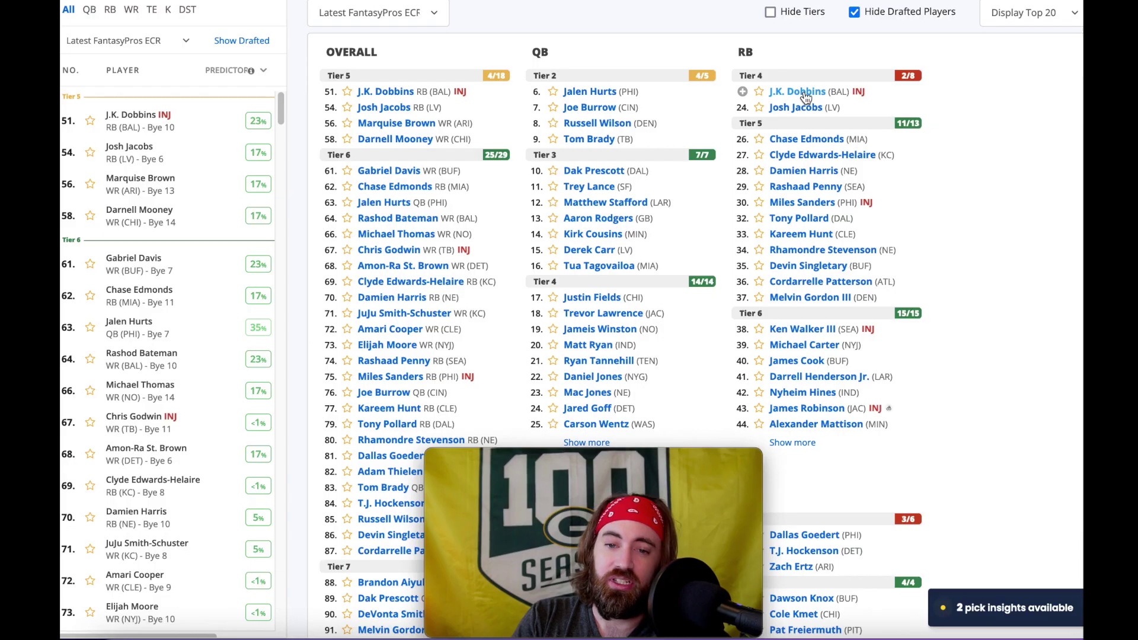
Step: Draft J.K. Dobbins at pick 5.11 and check the team's column on the draft board
left_click(803, 95)
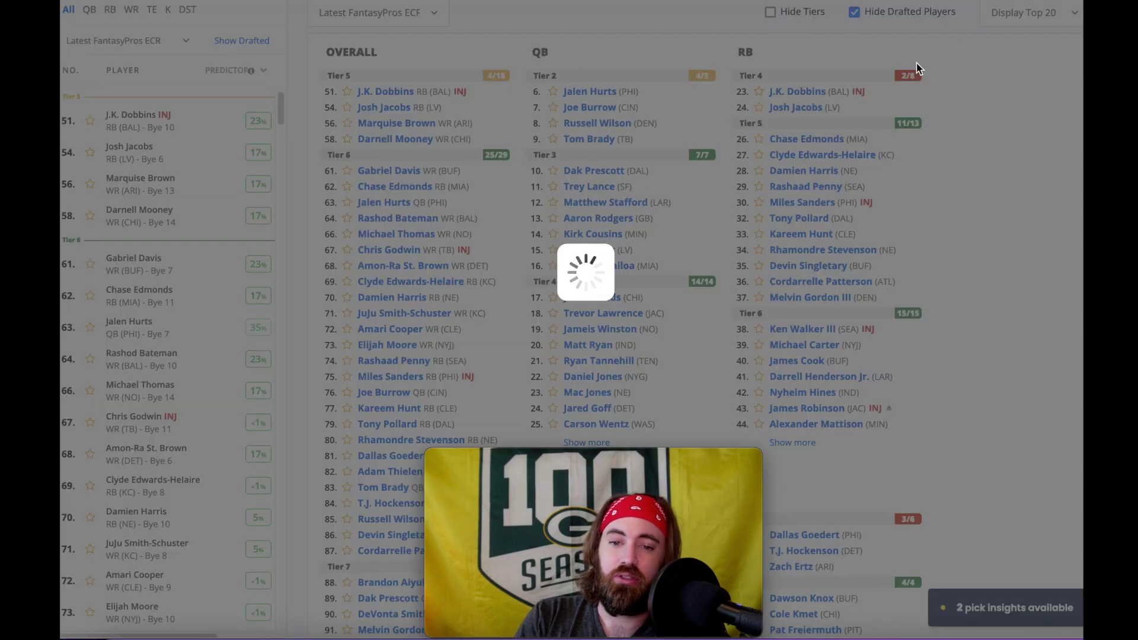
left_click(778, 110)
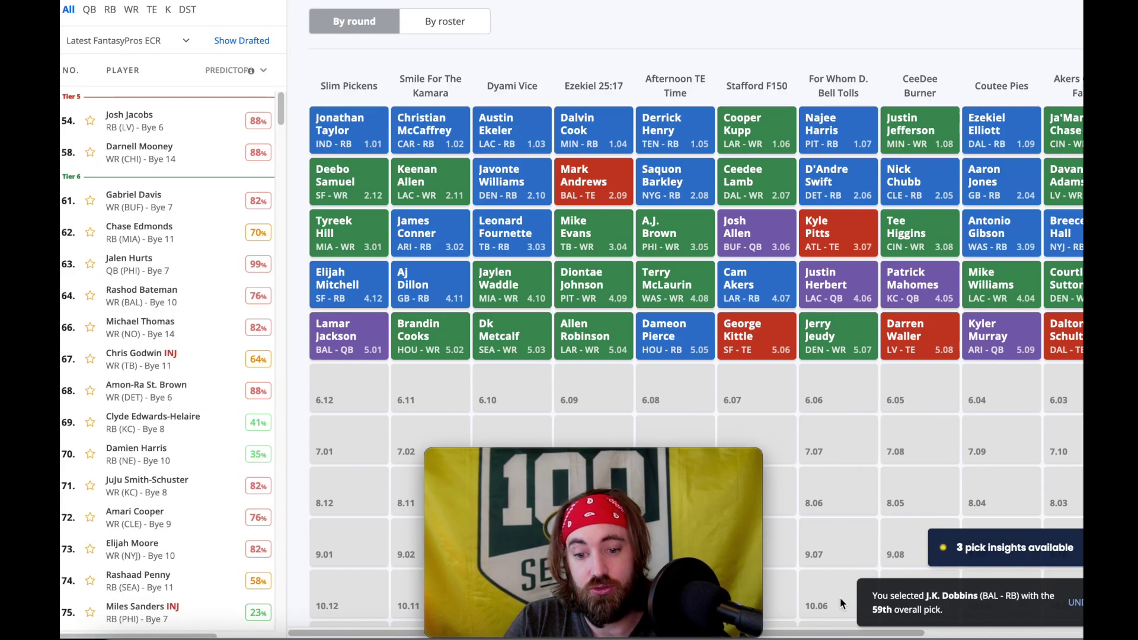
left_click_drag(854, 634, 895, 635)
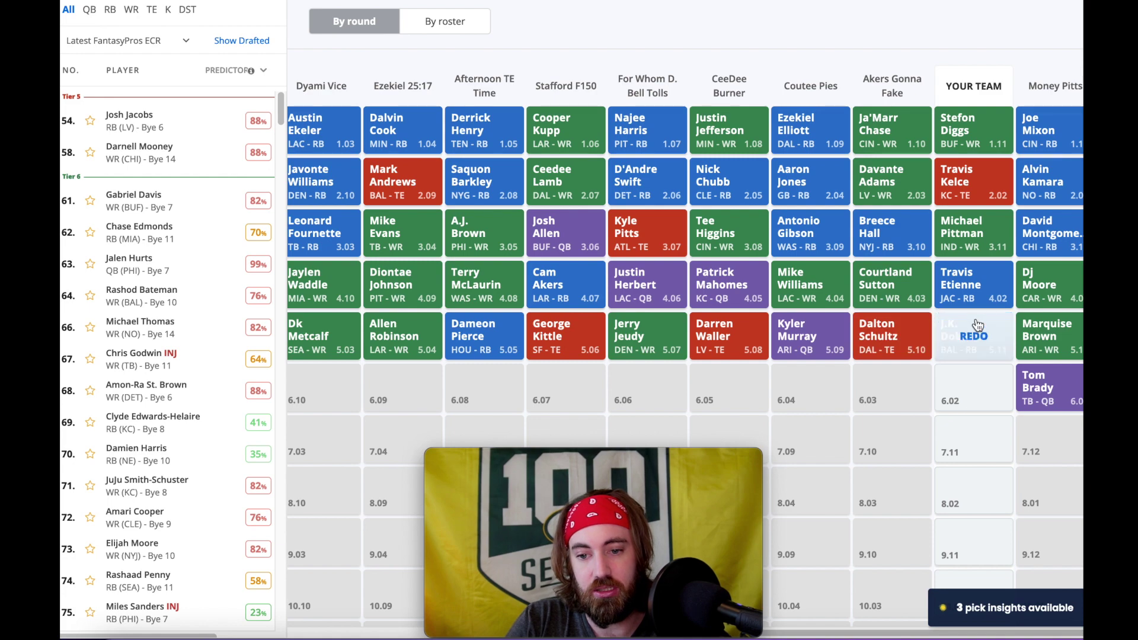
mouse_move(961, 270)
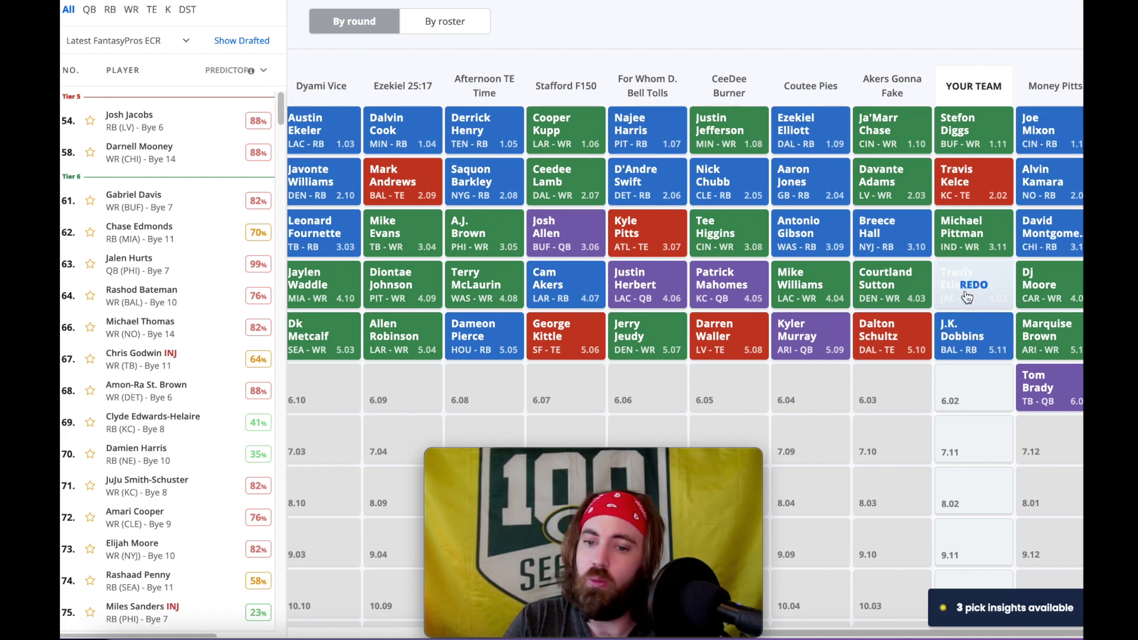
Step: Compare the draft board with the remaining players in the cheat sheet and draft Darnell Mooney at pick 6.02
left_click(597, 89)
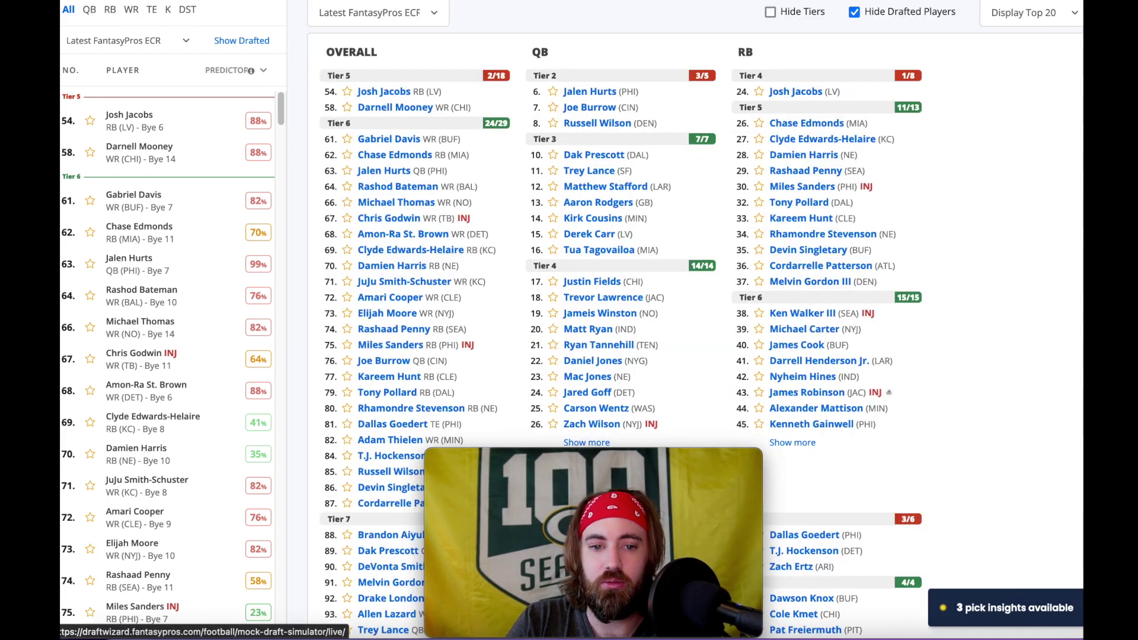
mouse_move(594, 95)
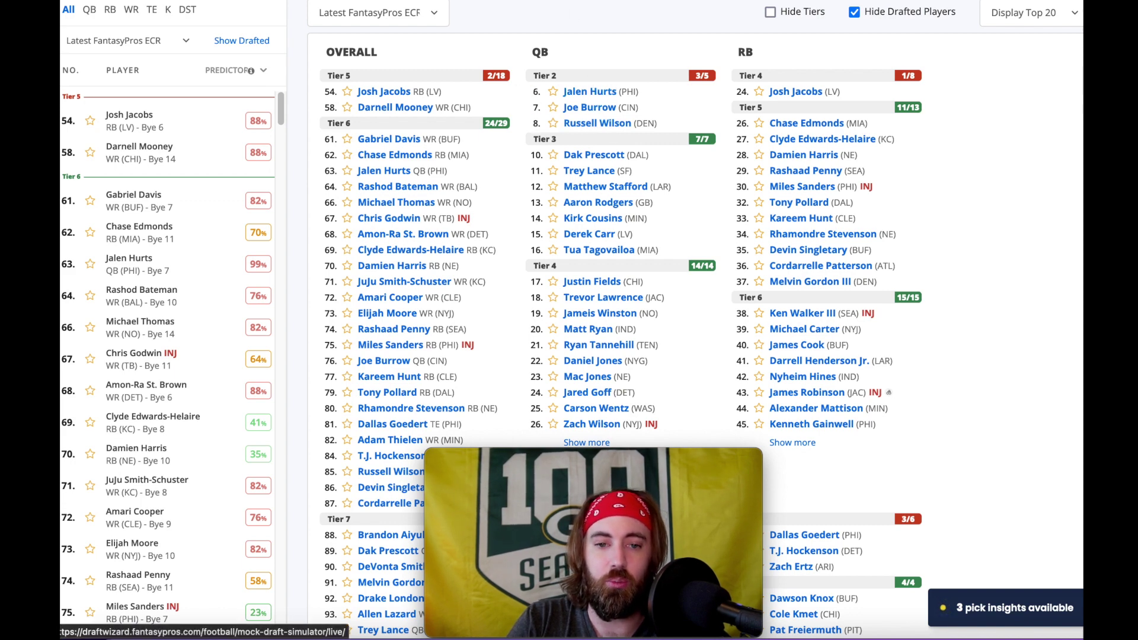
left_click(1079, 436)
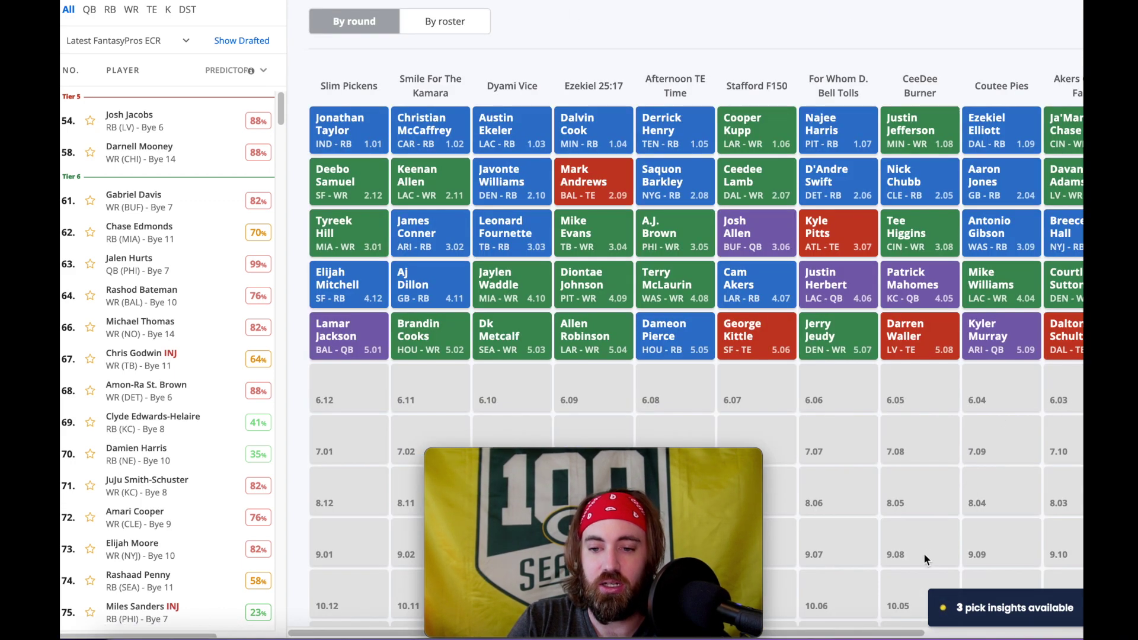
scroll(882, 631, "right", 5)
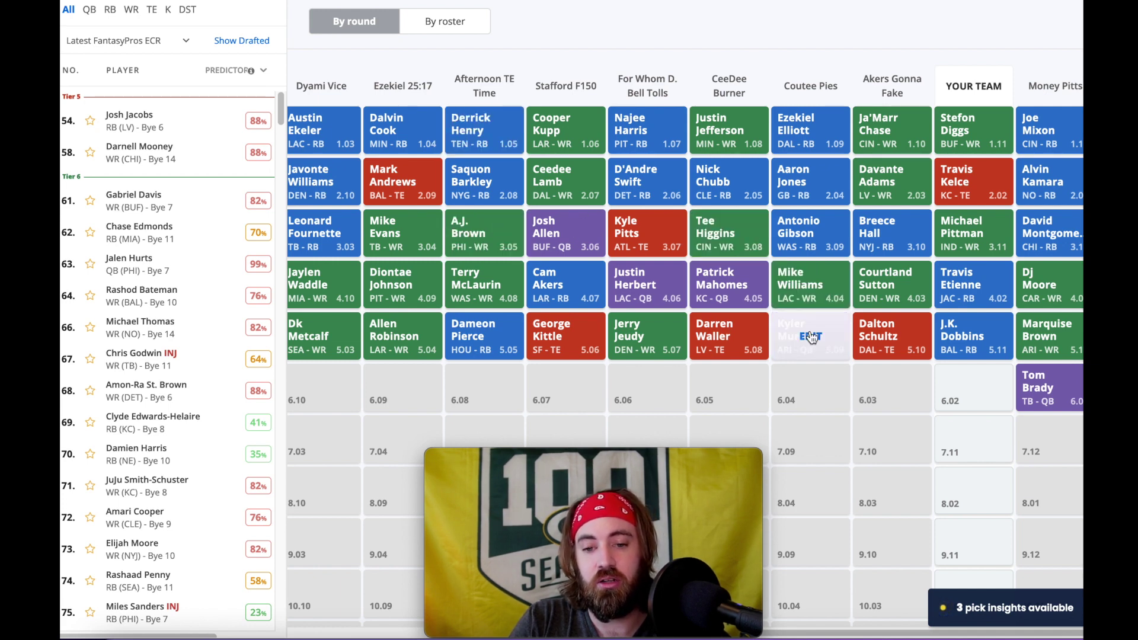
scroll(612, 237, "down", 10)
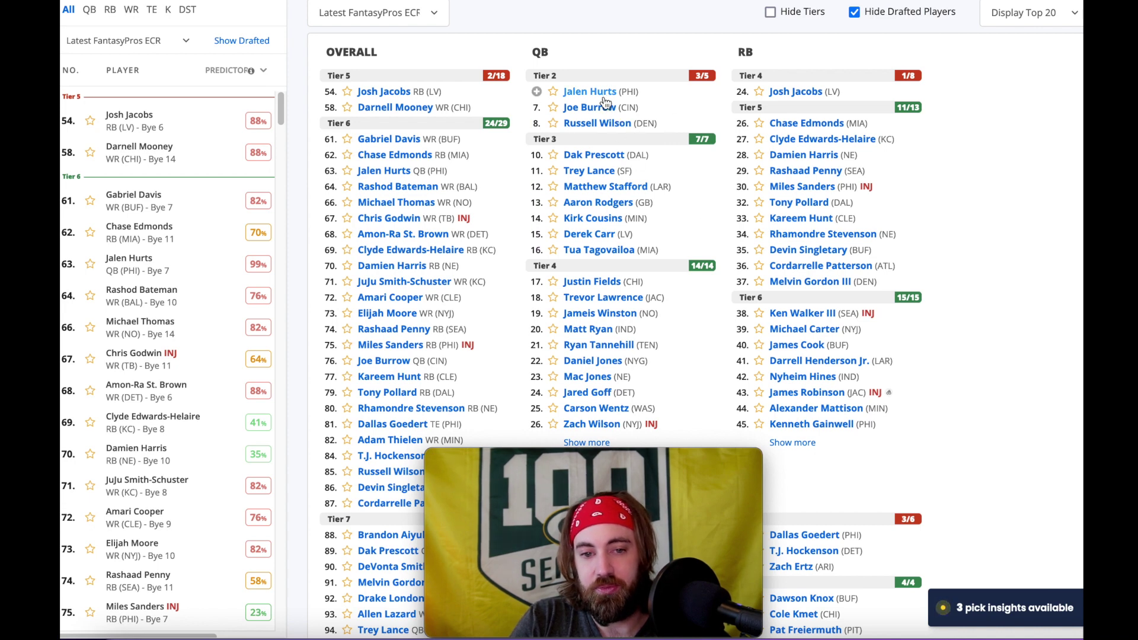
scroll(835, 318, "down", 5)
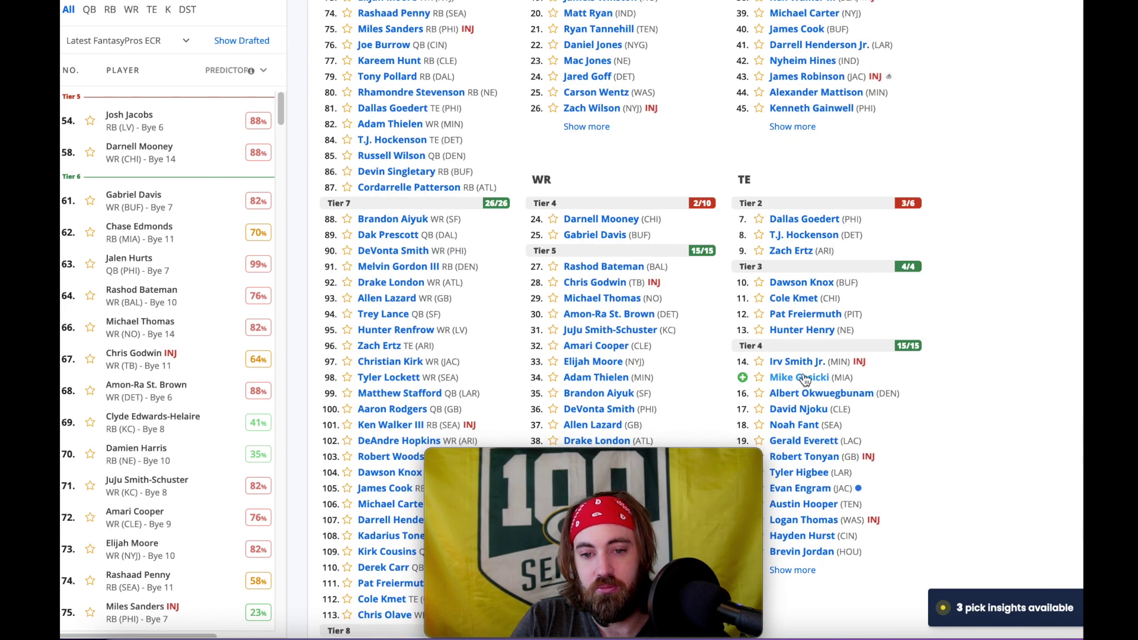
left_click(588, 224)
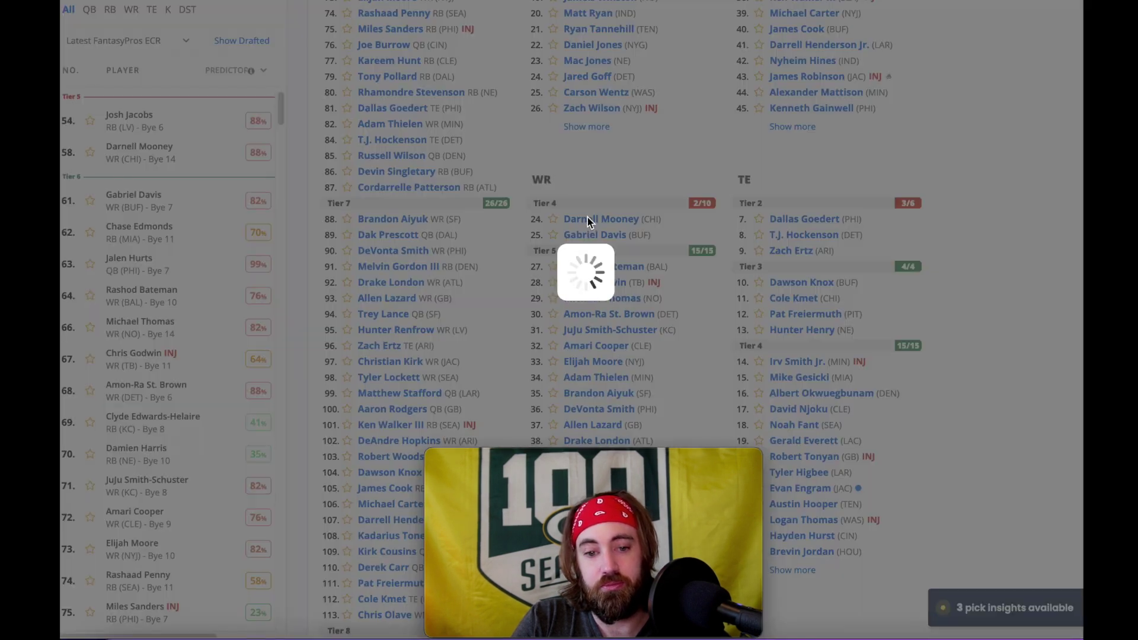
left_click(816, 46)
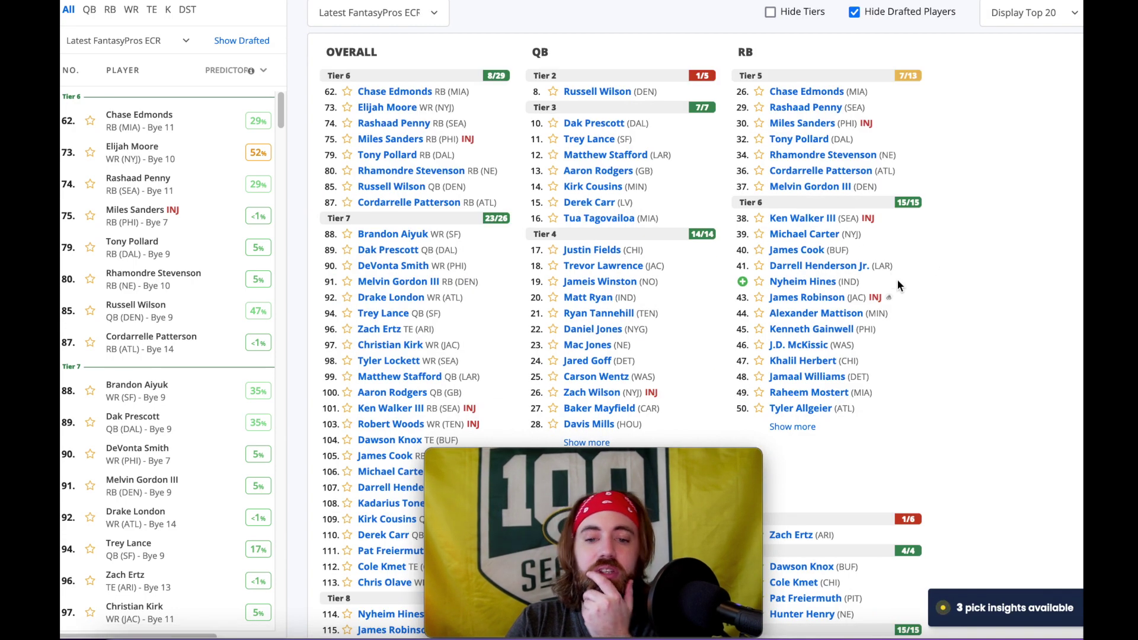
scroll(657, 307, "down", 9)
scroll(655, 291, "up", 9)
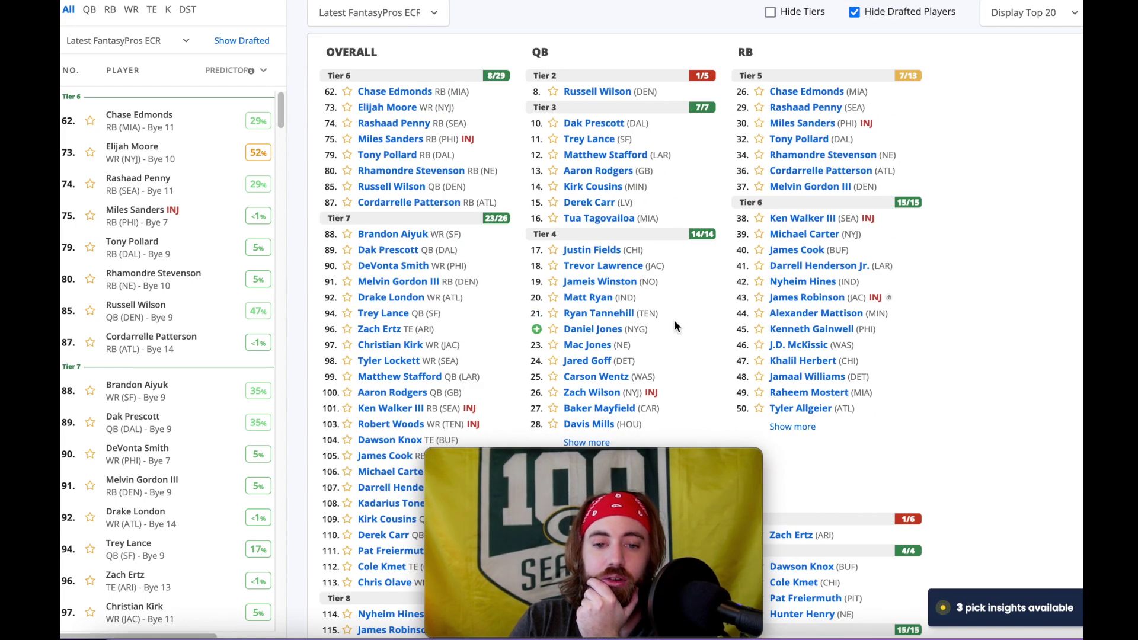
scroll(673, 318, "down", 8)
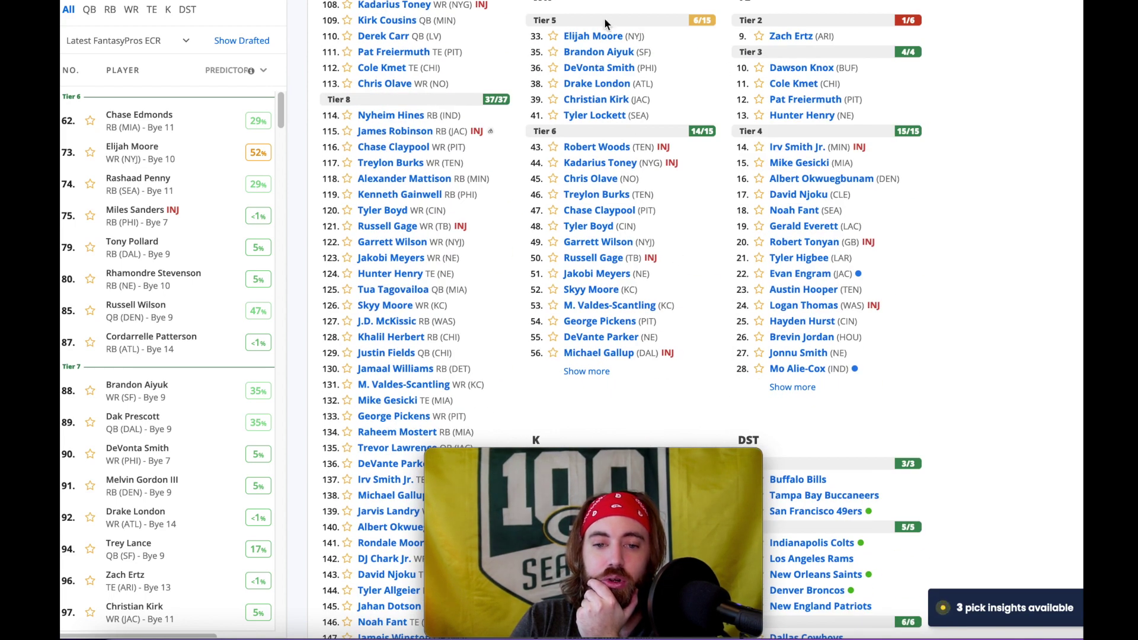
scroll(660, 161, "up", 8)
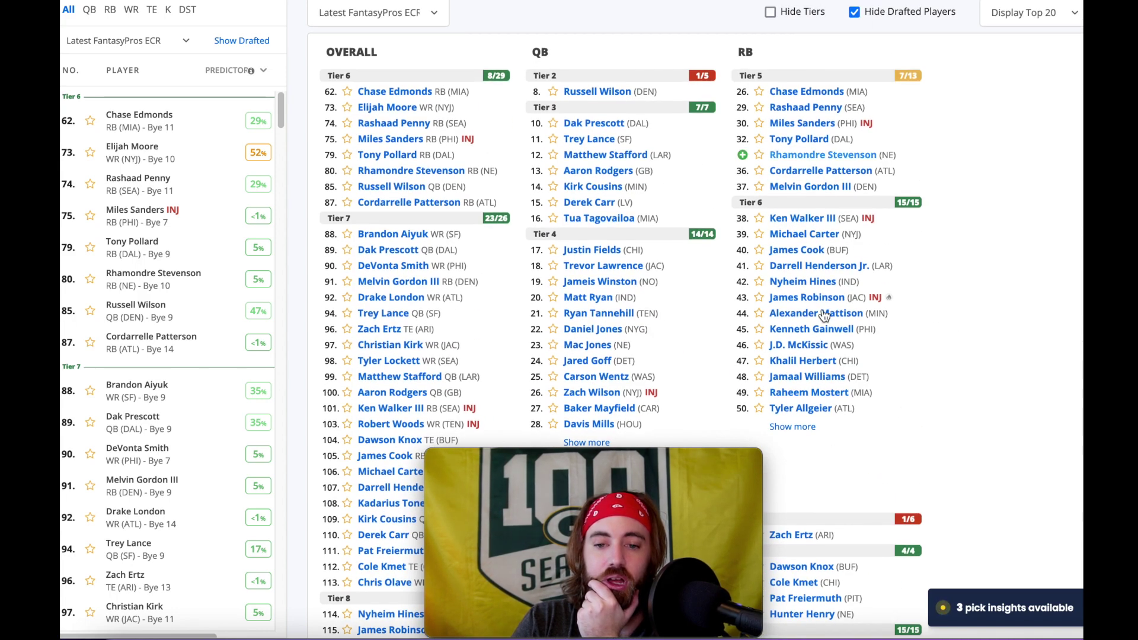
left_click(826, 40)
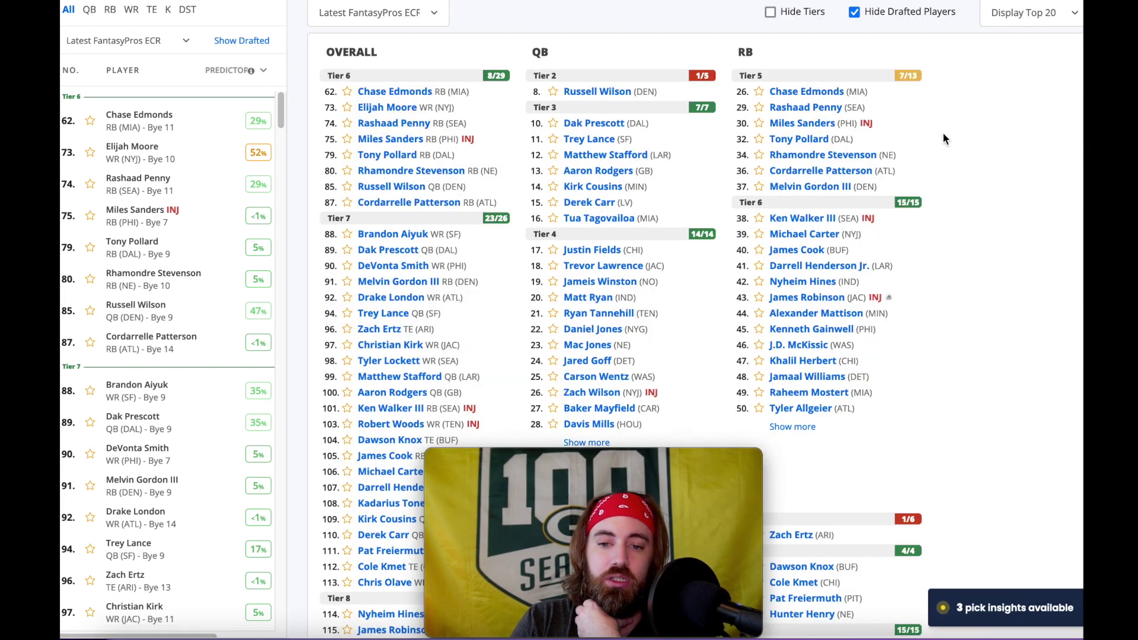
left_click(808, 139)
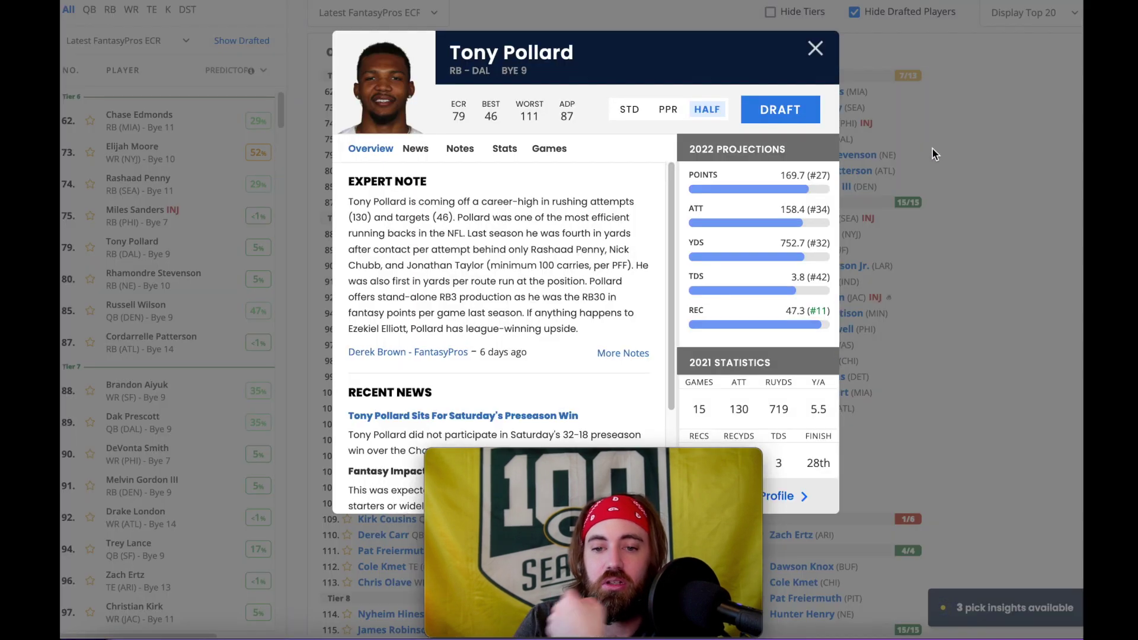
left_click(792, 114)
Step: Draft Chase Edmonds at pick 7.11 and check the team's column on the draft board
left_click(812, 94)
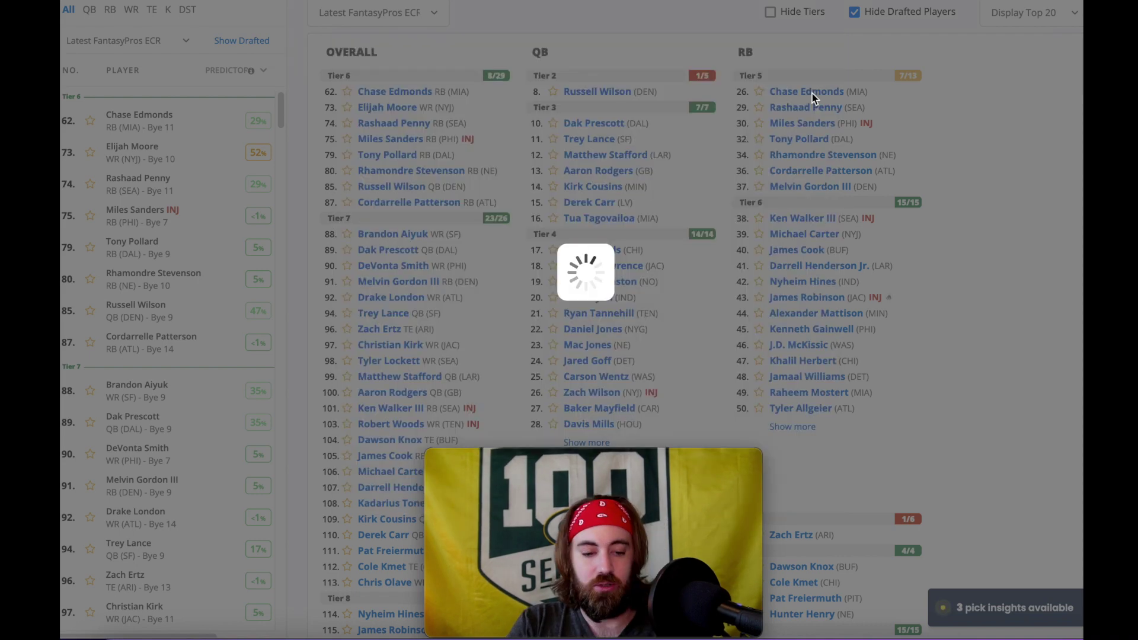
left_click(787, 114)
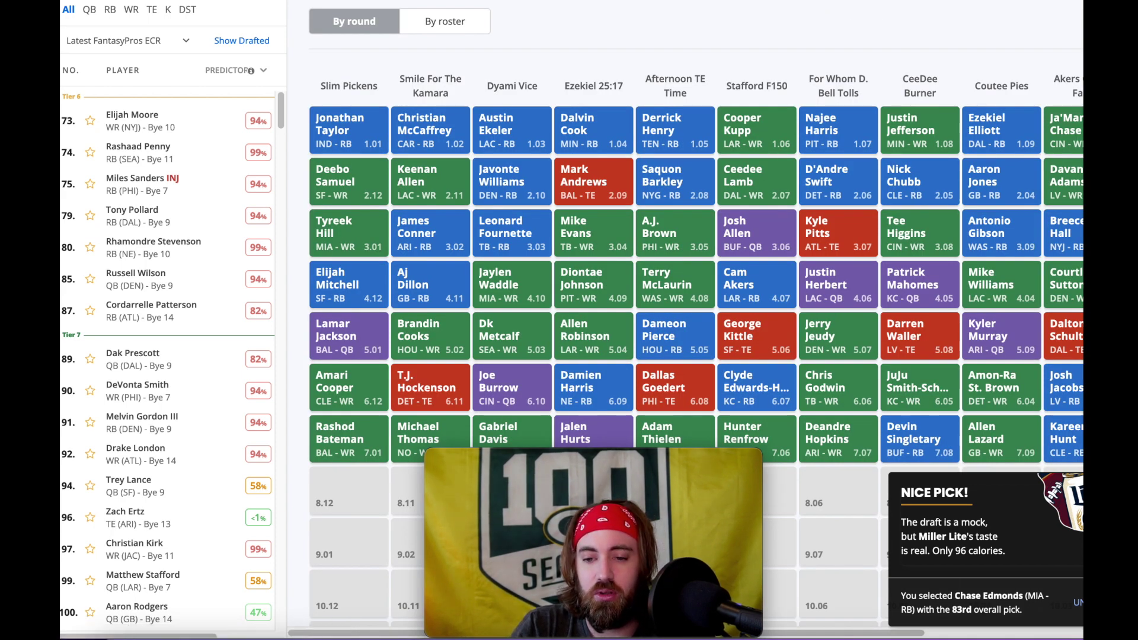
scroll(830, 581, "right", 3)
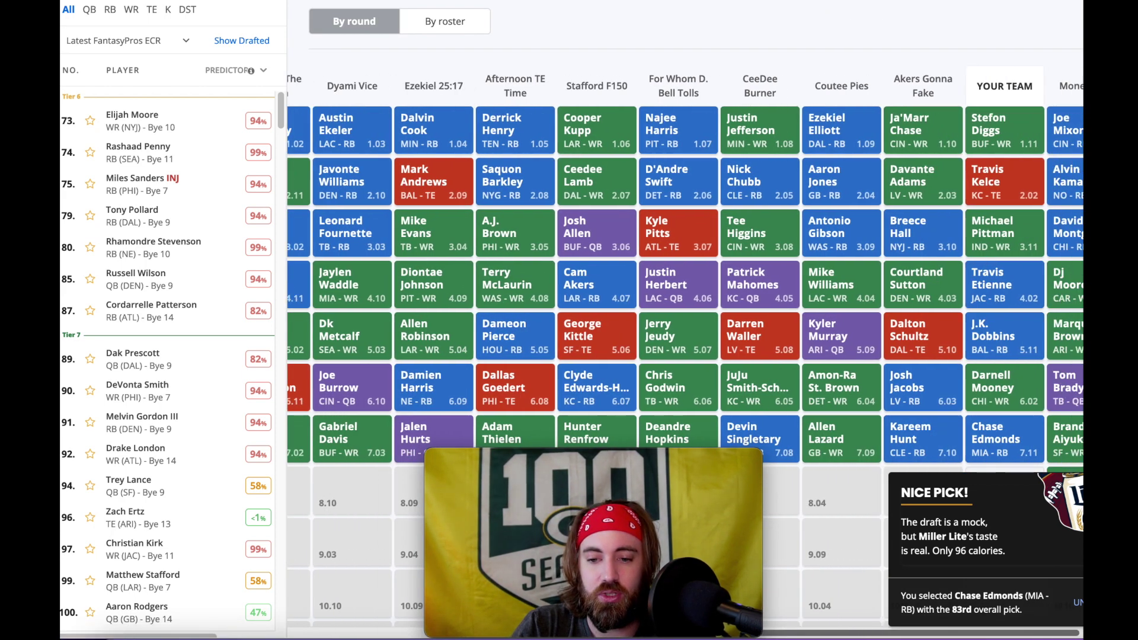
left_click(1049, 480)
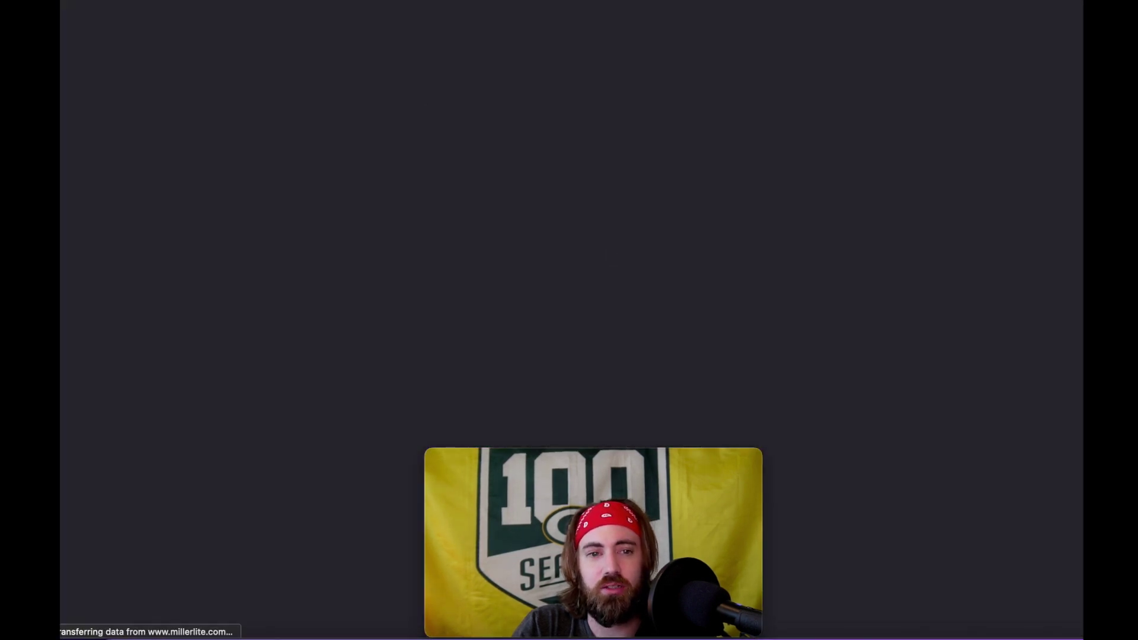
key("super+w")
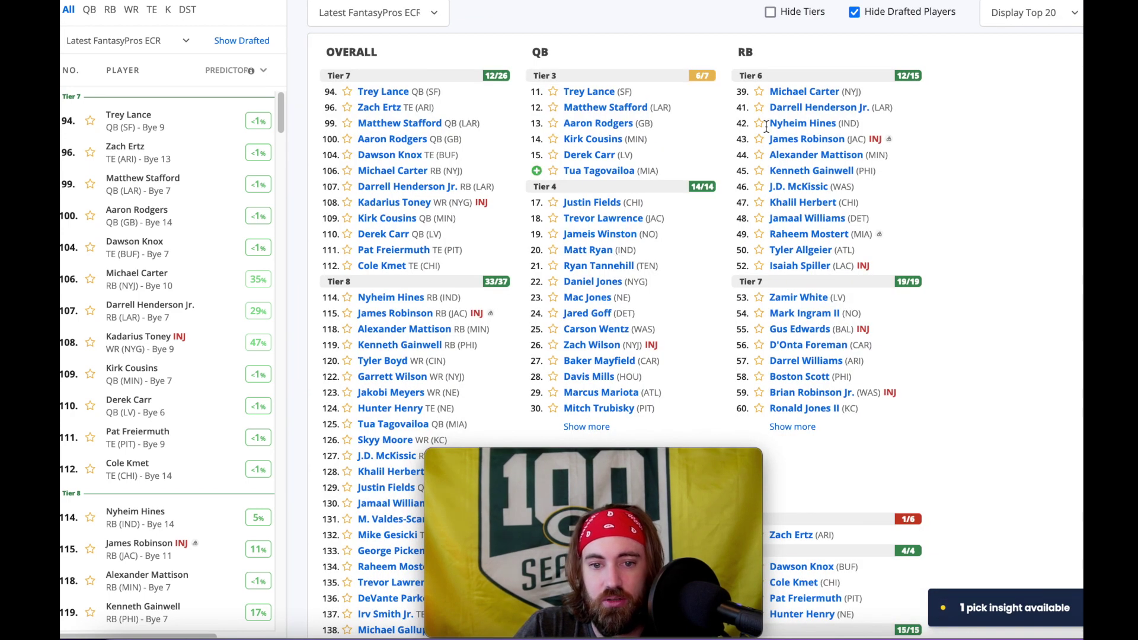
Step: Compare the remaining players by position in the cheat sheet and draft Darrell Henderson Jr. at pick 9.11
scroll(775, 231, "down", 3)
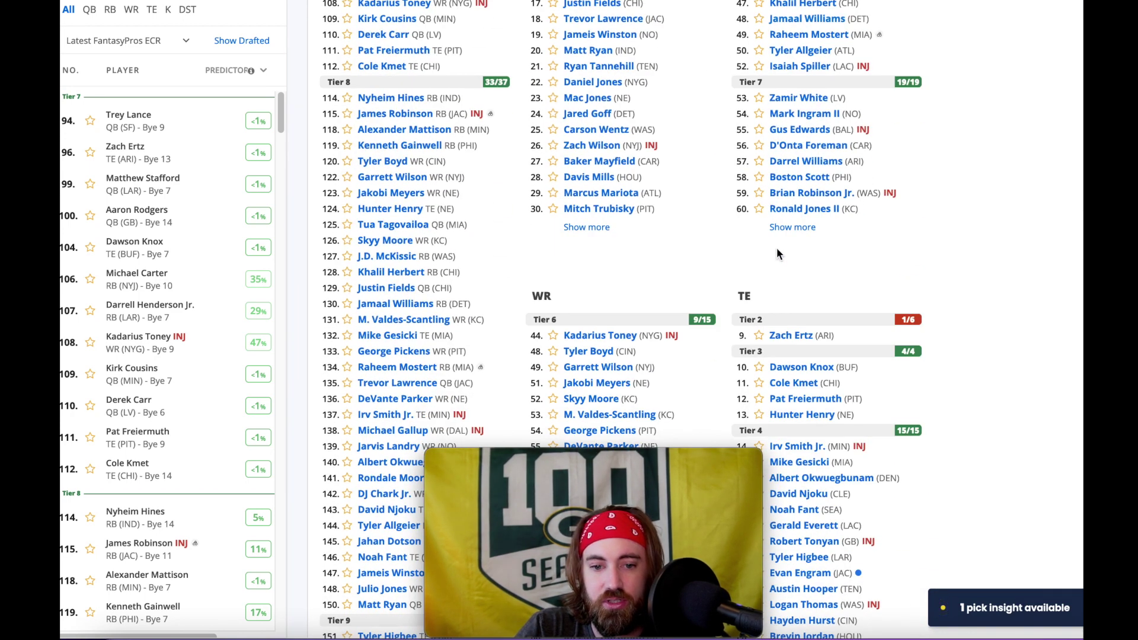
scroll(777, 253, "up", 3)
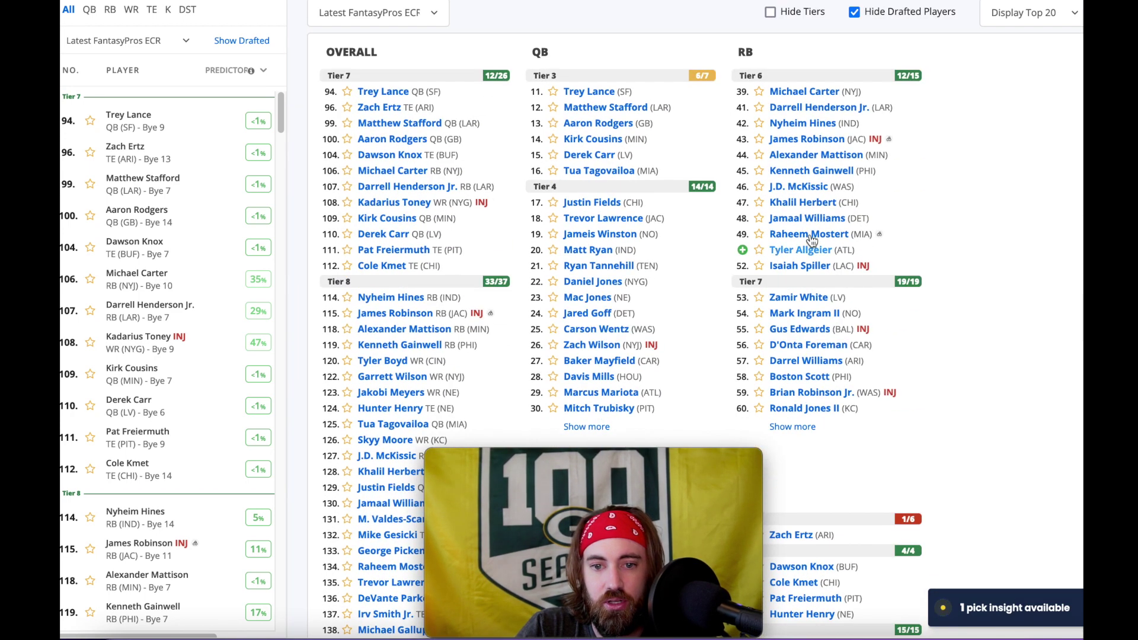
left_click(809, 107)
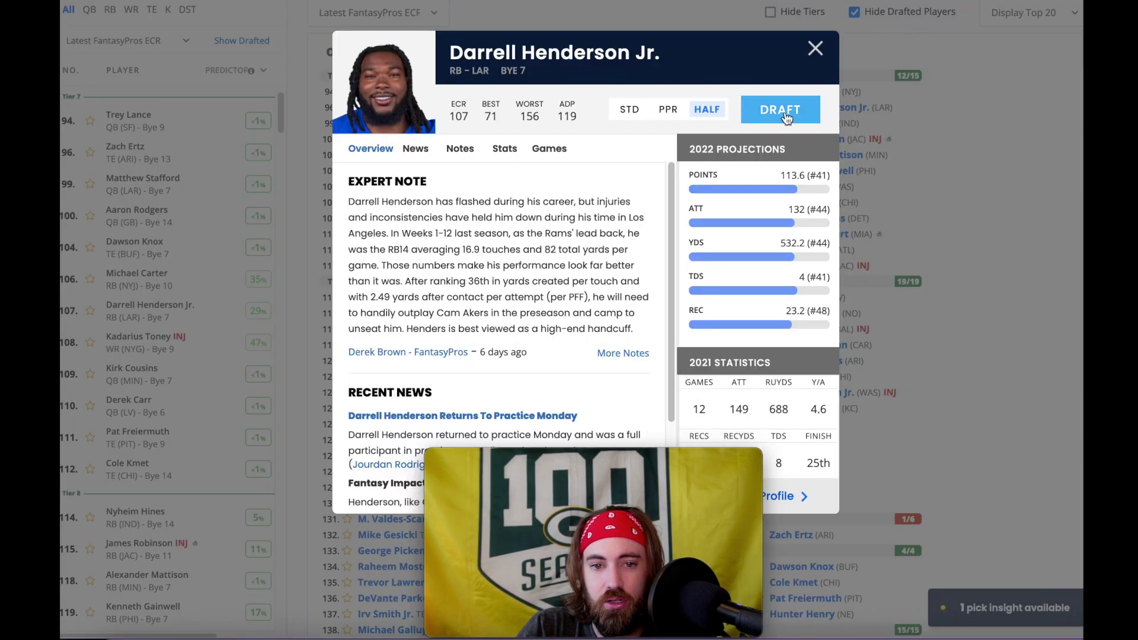
left_click(787, 116)
Step: Draft wide receiver Marquez Valdes-Scantling at pick 10.02 from the remaining receivers in the cheat sheet
scroll(599, 187, "down", 5)
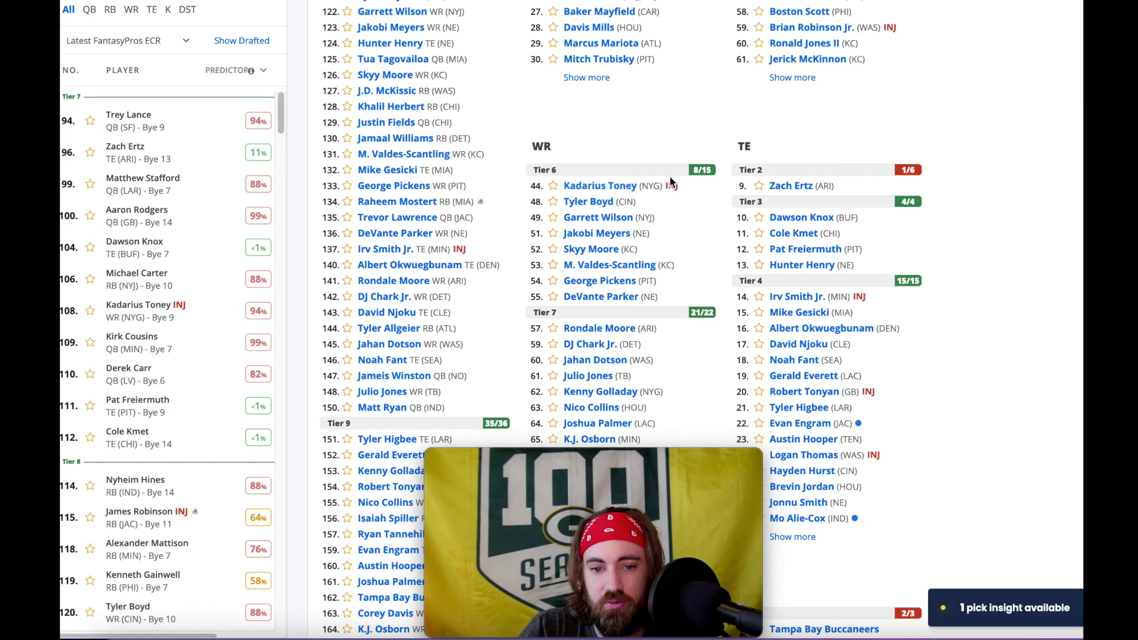
left_click(633, 266)
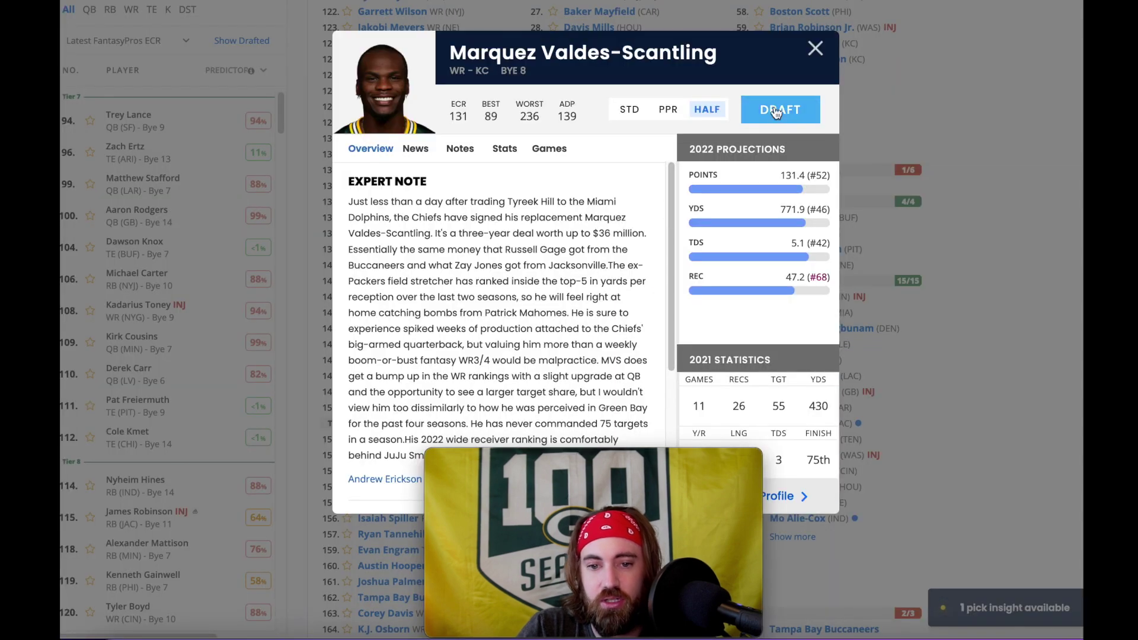
left_click(782, 109)
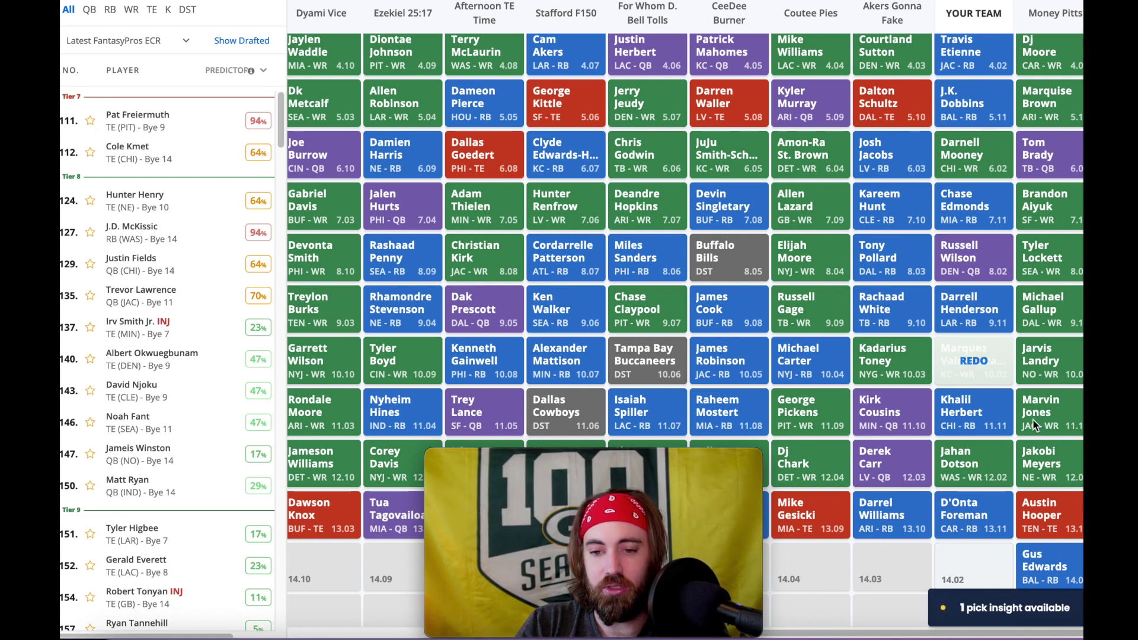
Step: Review the team's column on the draft board through round 13
left_click(1001, 362)
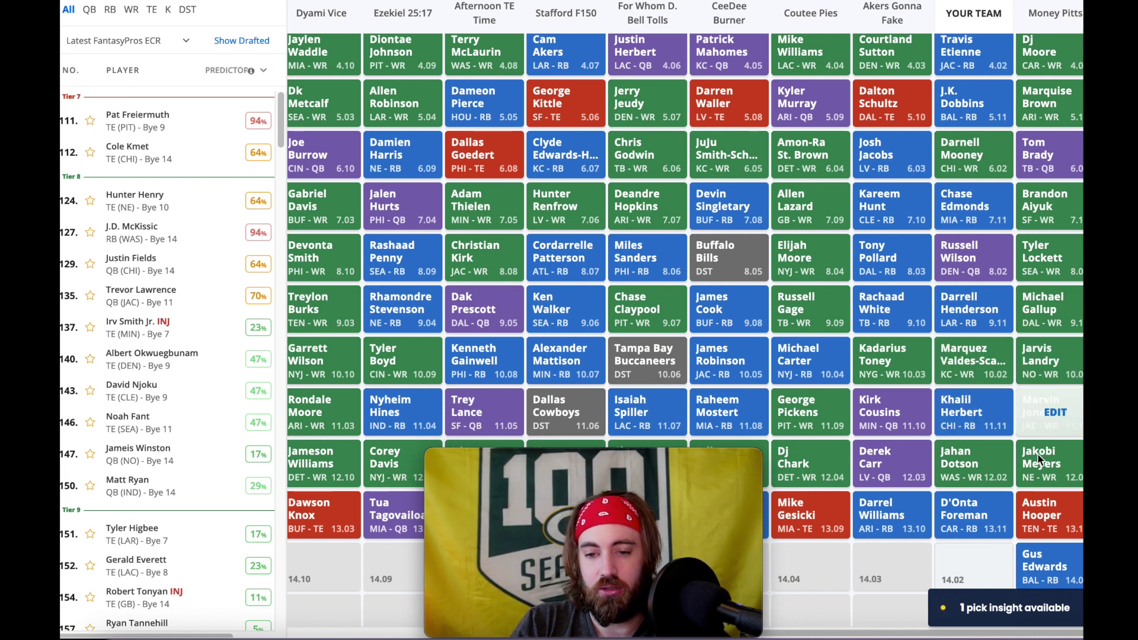
scroll(986, 462, "up", 4)
scroll(988, 485, "down", 5)
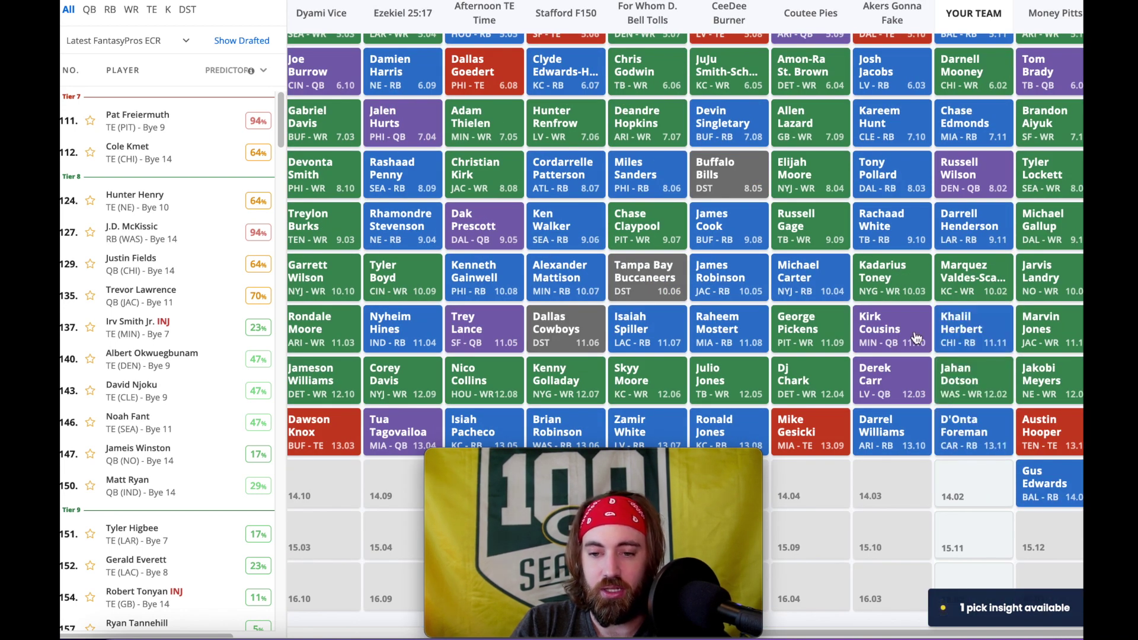
scroll(972, 385, "up", 5)
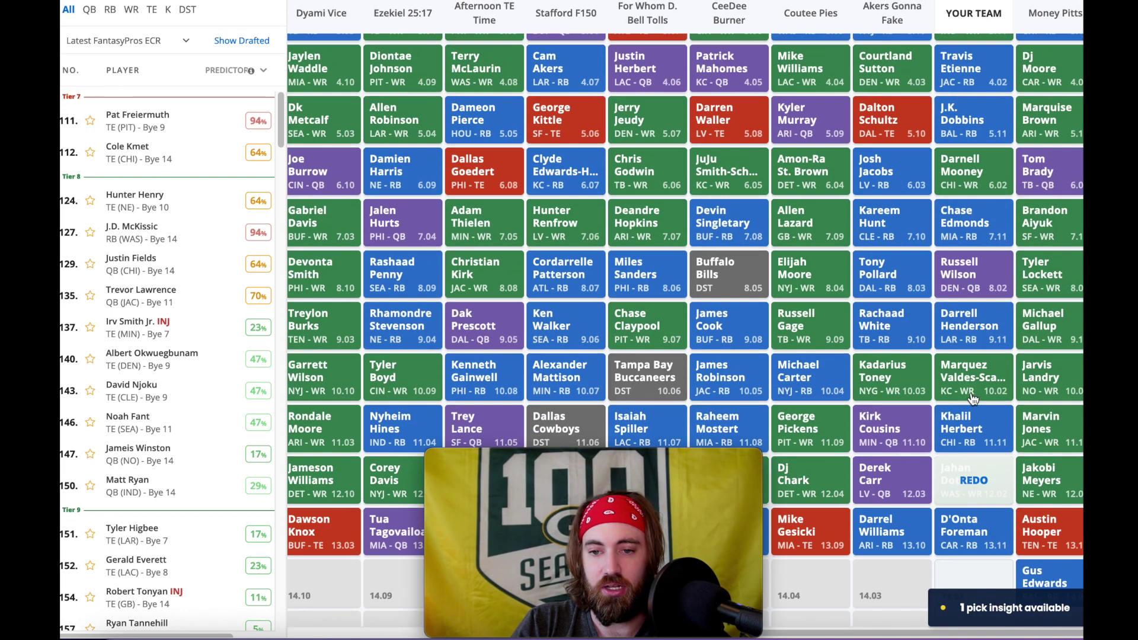
Step: Draft Van Jefferson at pick 14.02 from the remaining receivers and check the team's column on the draft board
scroll(1000, 459, "down", 5)
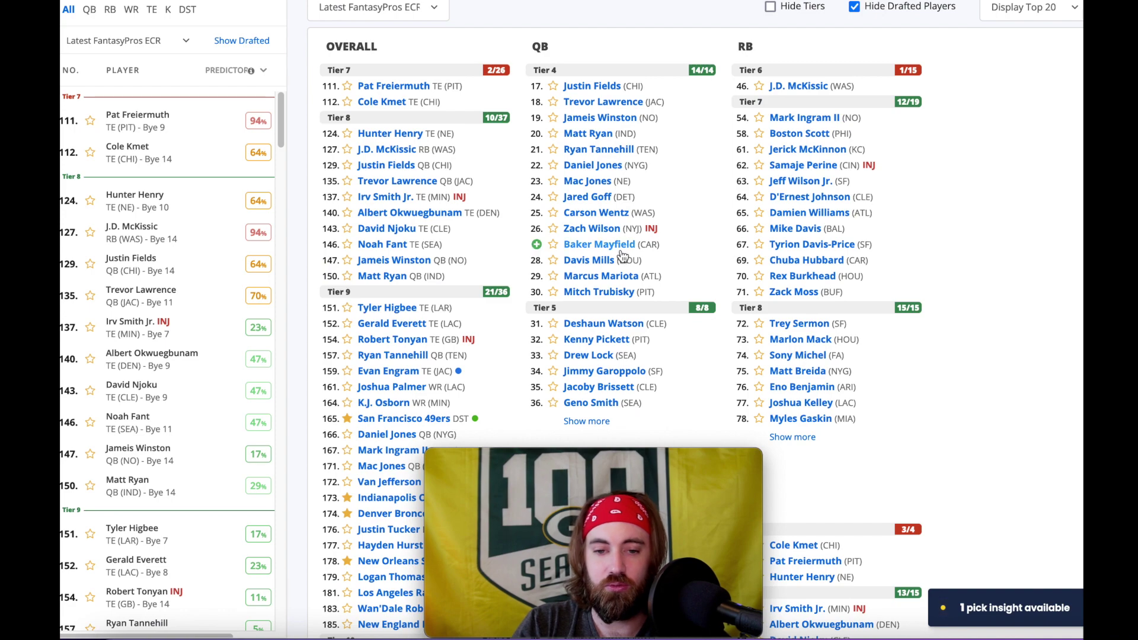
scroll(624, 247, "down", 5)
scroll(630, 251, "down", 1)
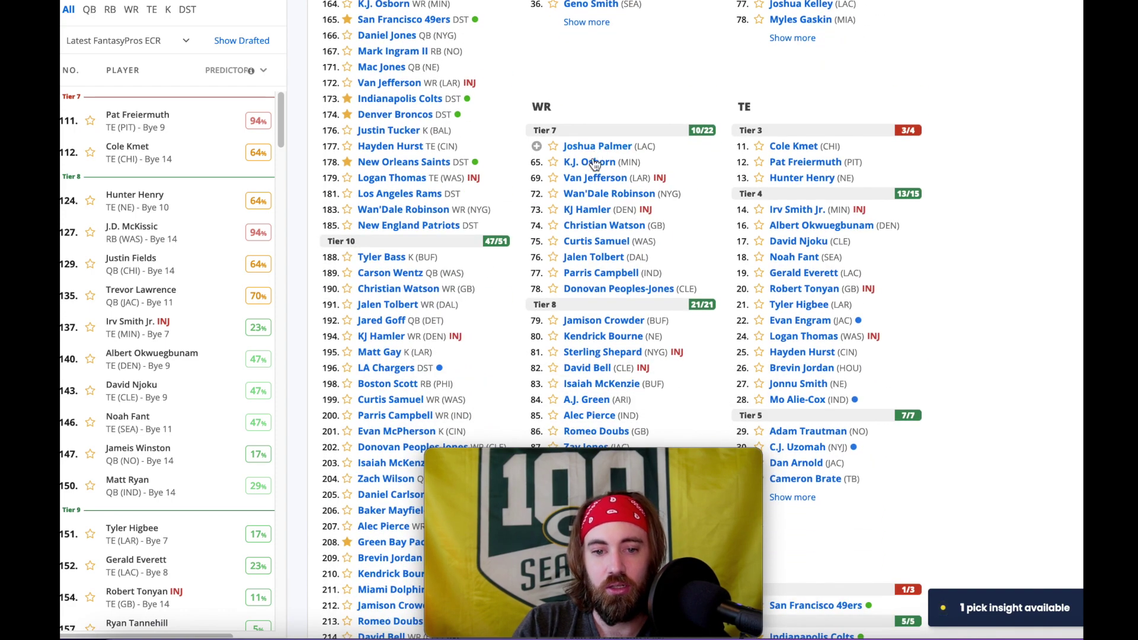
scroll(561, 79, "down", 1)
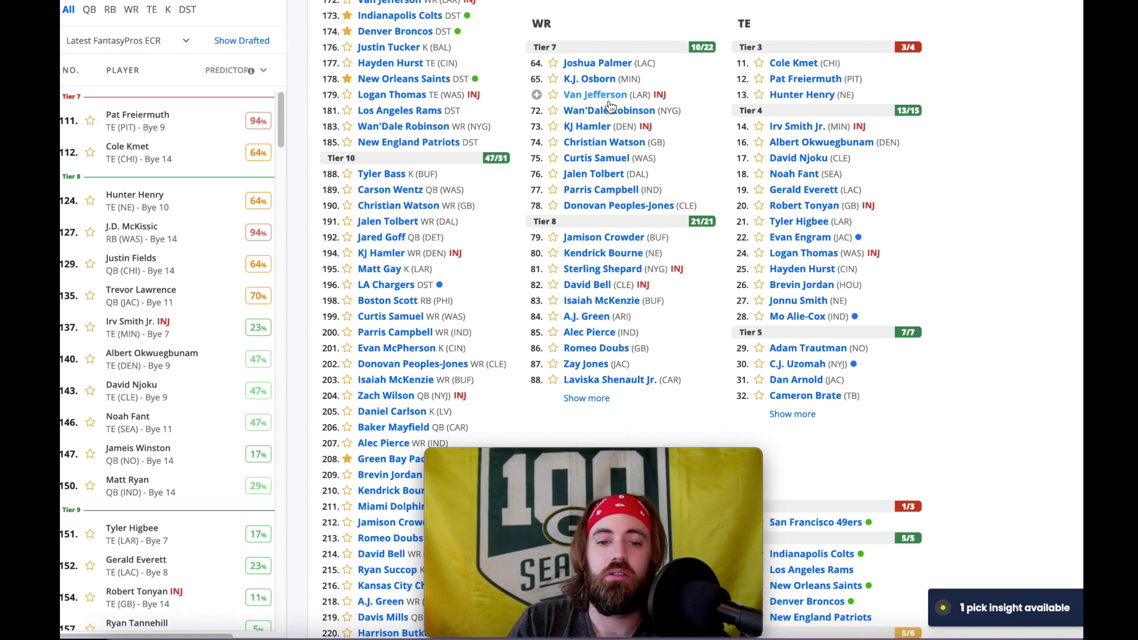
left_click(660, 256)
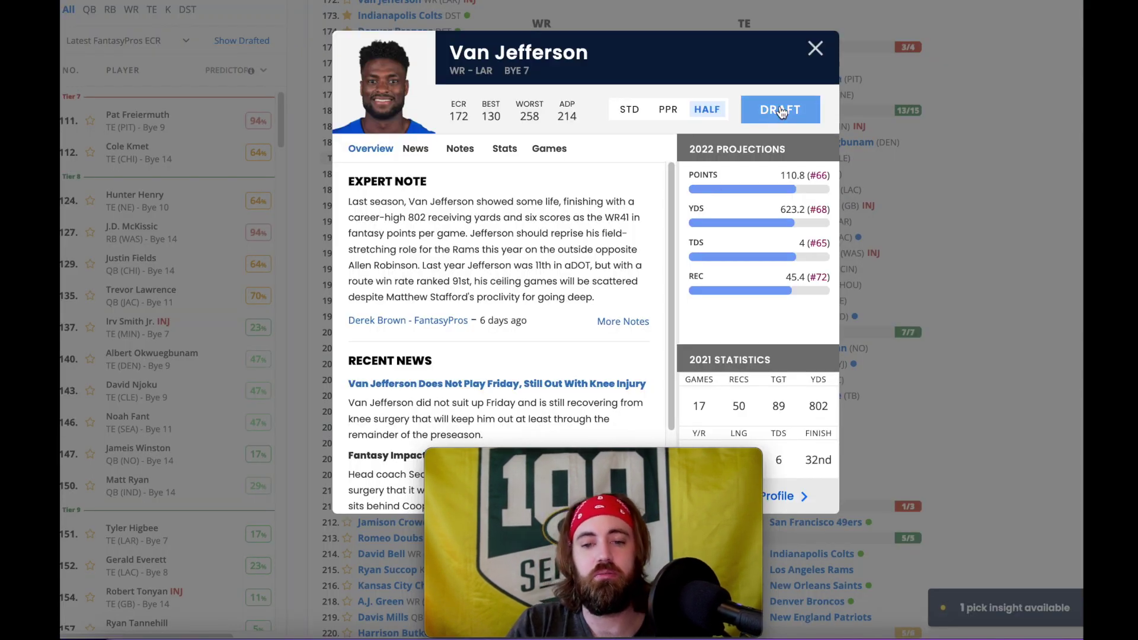
left_click(781, 111)
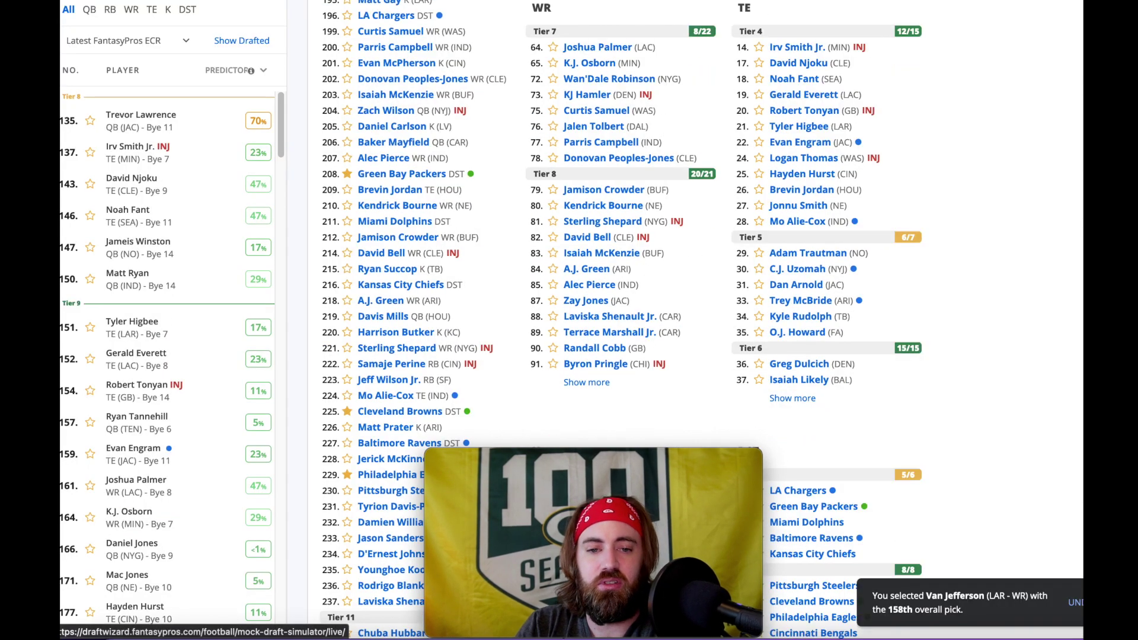
left_click(779, 203)
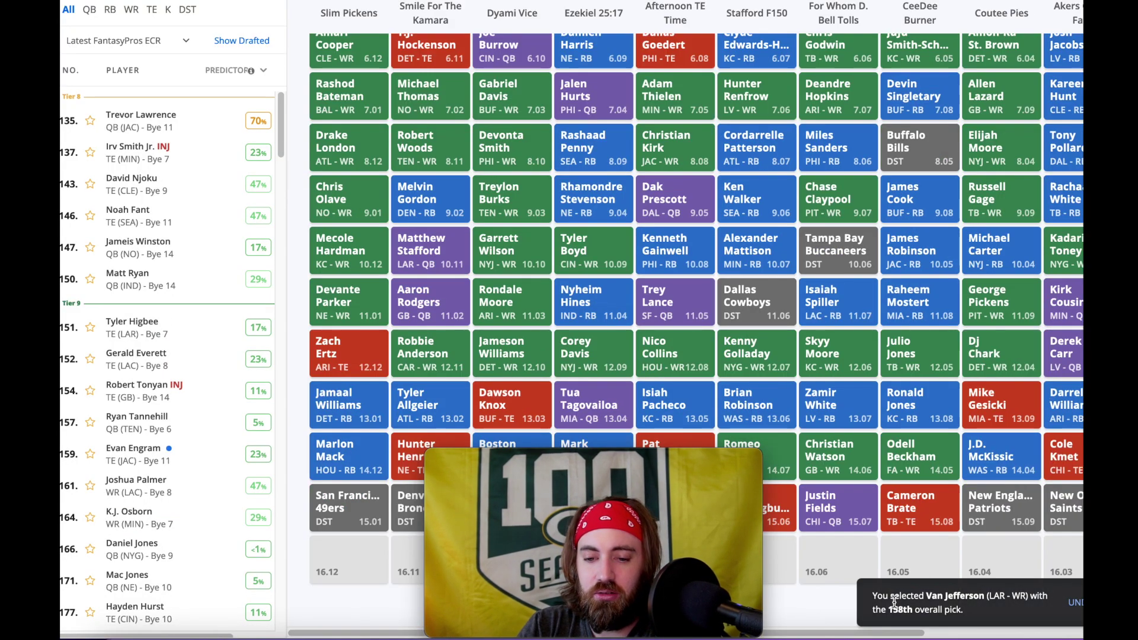
scroll(1002, 445, "right", 3)
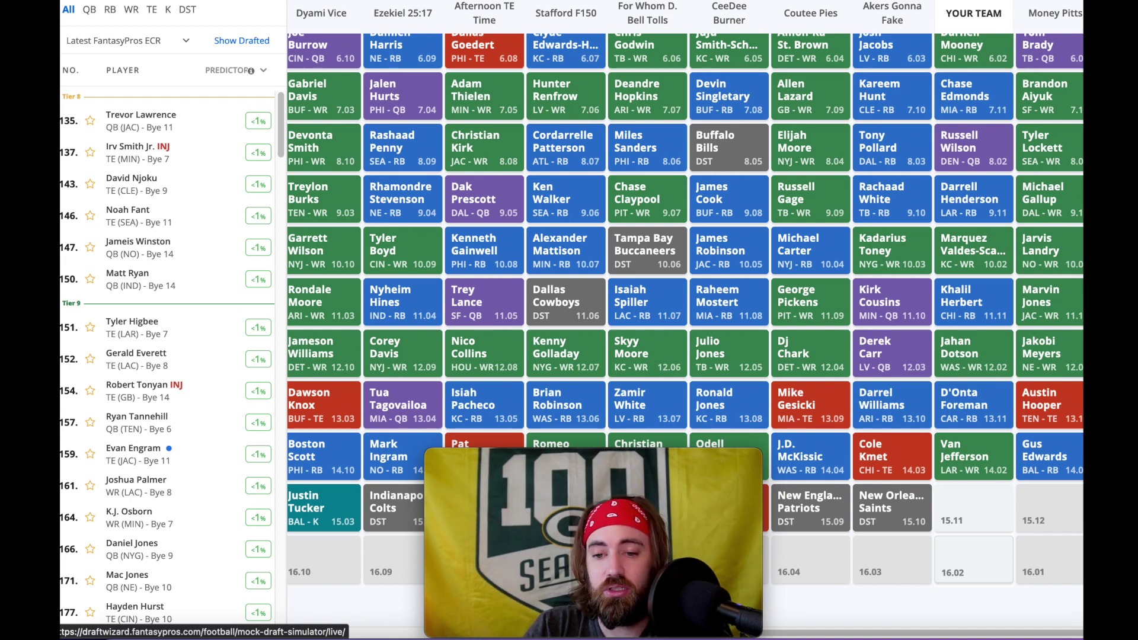
Step: Complete the draft with the Green Bay Packers defense at pick 15.11 and kicker Tyler Bass at pick 16.02
scroll(603, 197, "down", 20)
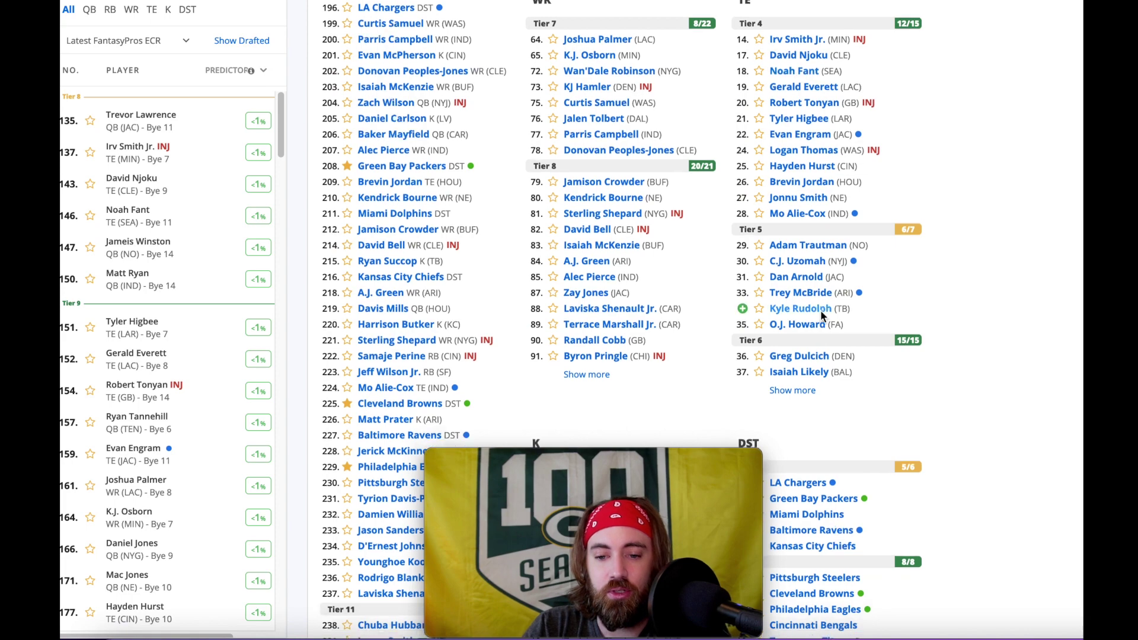
left_click(807, 174)
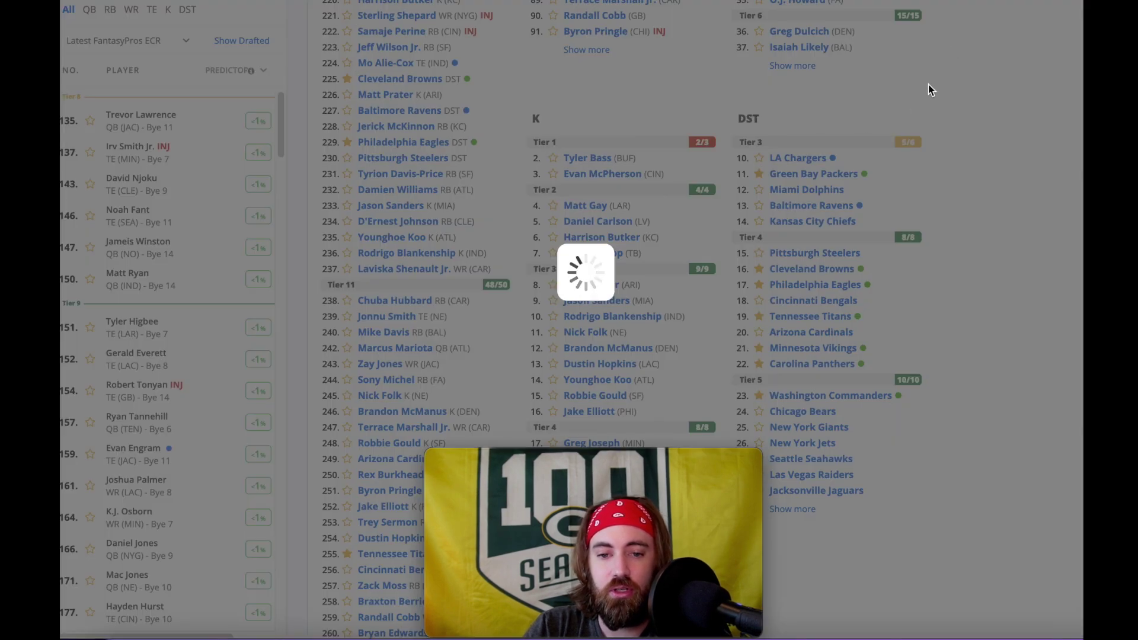
left_click(780, 109)
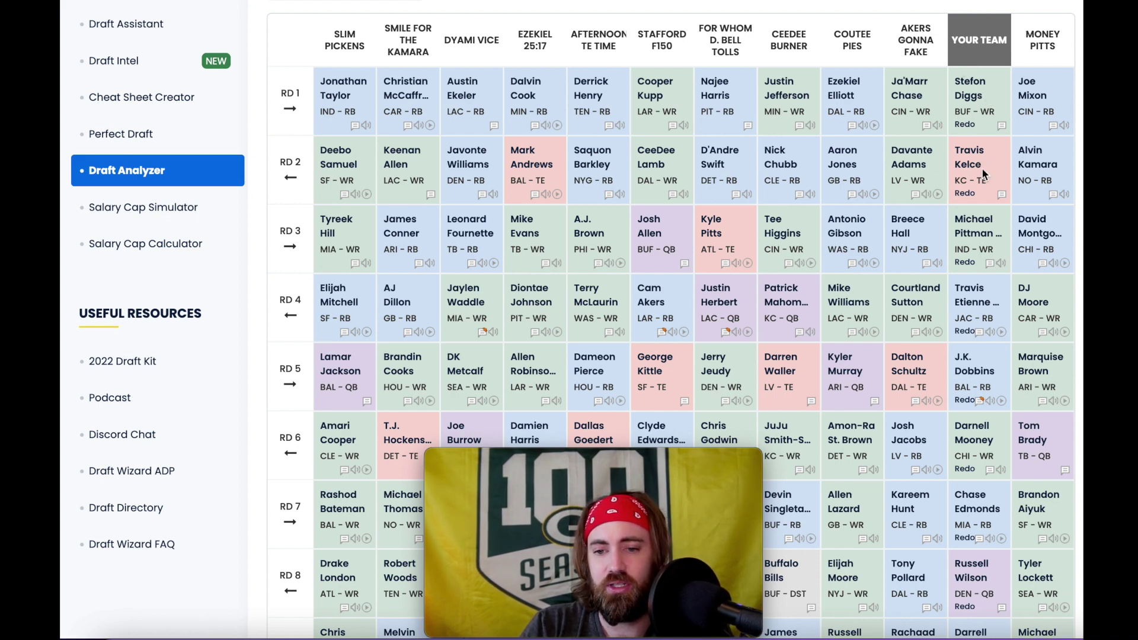
Step: Examine the team's early and middle round picks in the completed draft's board
scroll(998, 278, "up", 1)
scroll(986, 270, "down", 3)
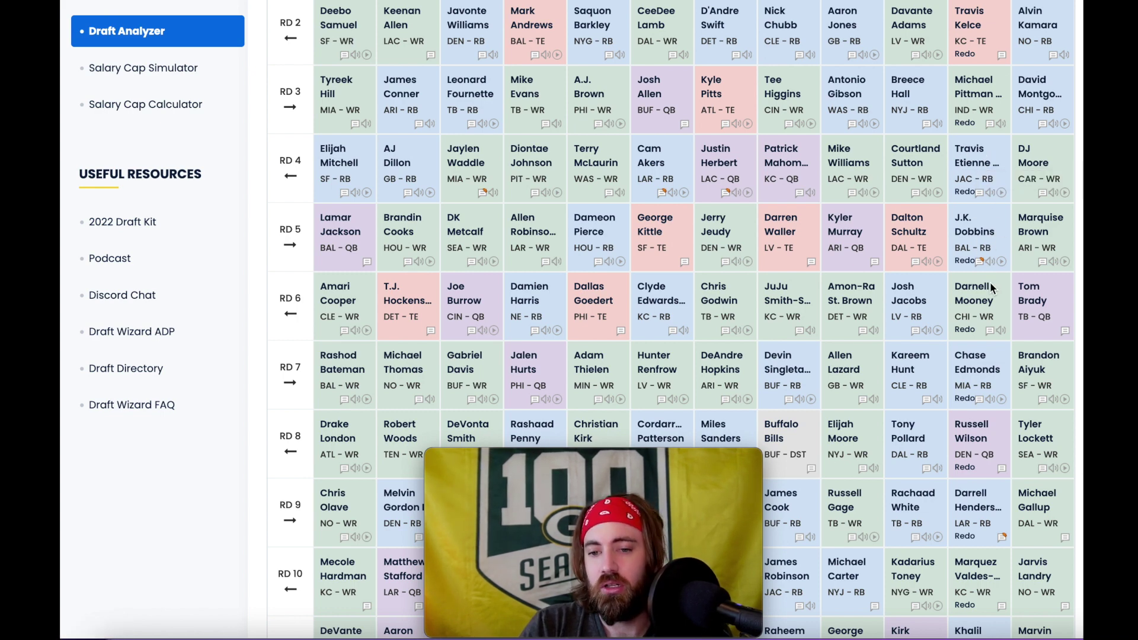
scroll(988, 249, "up", 2)
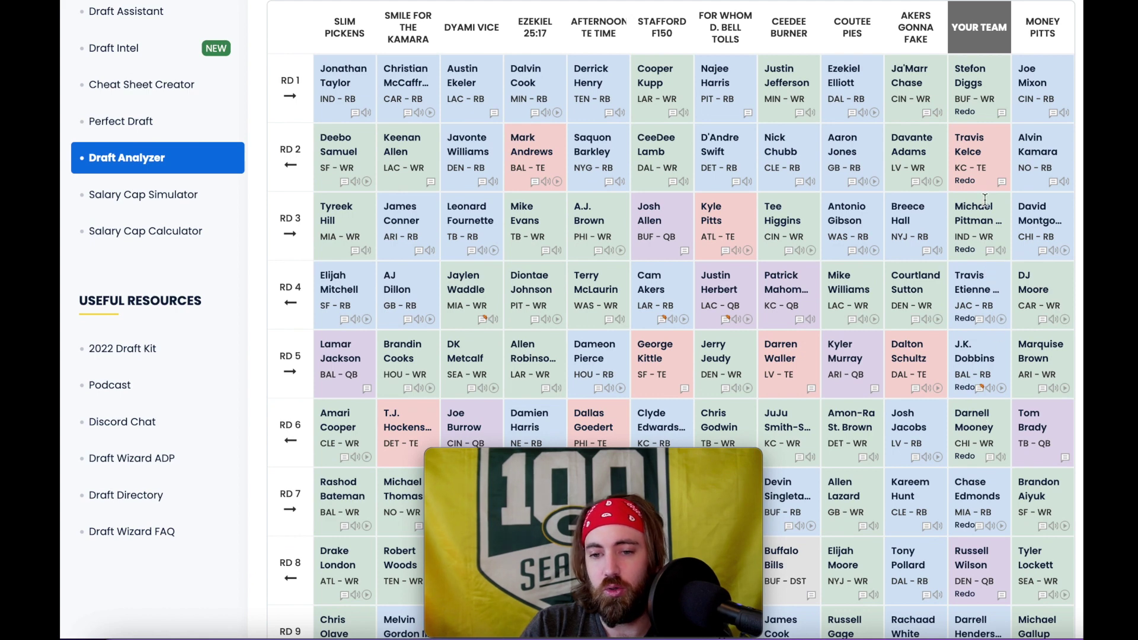
scroll(996, 305, "down", 3)
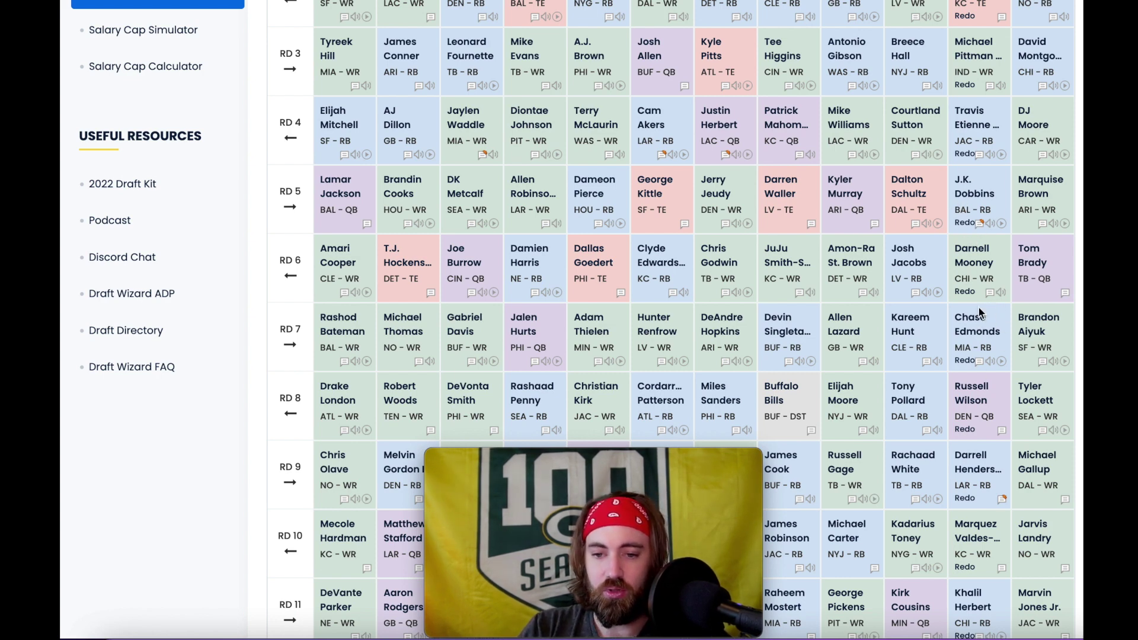
scroll(976, 346, "down", 1)
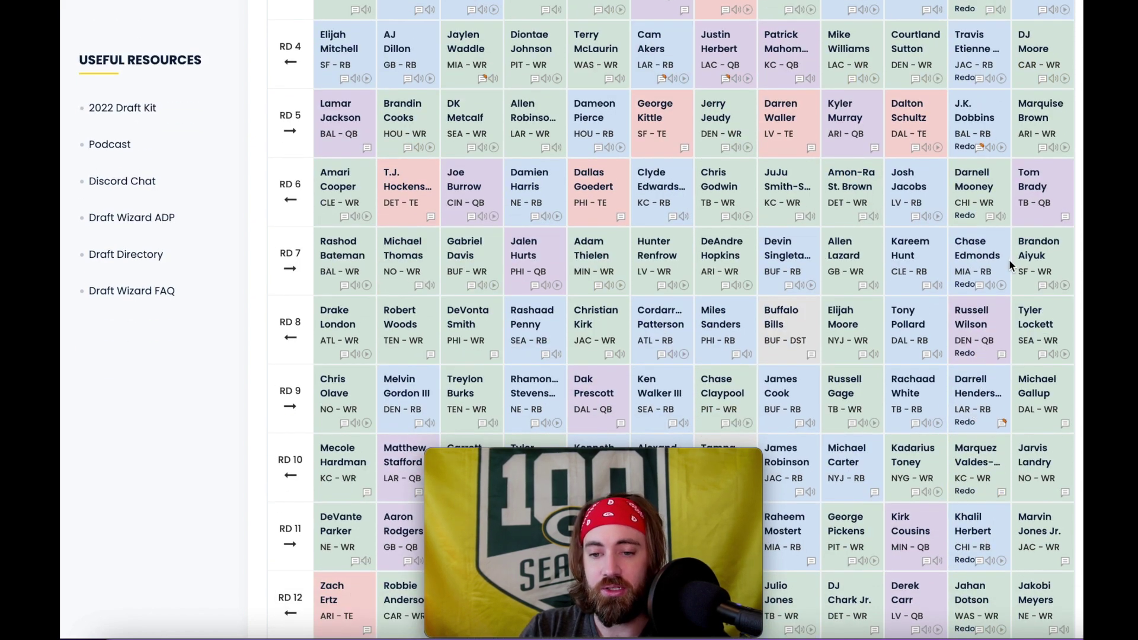
scroll(989, 372, "up", 1)
scroll(989, 373, "up", 3)
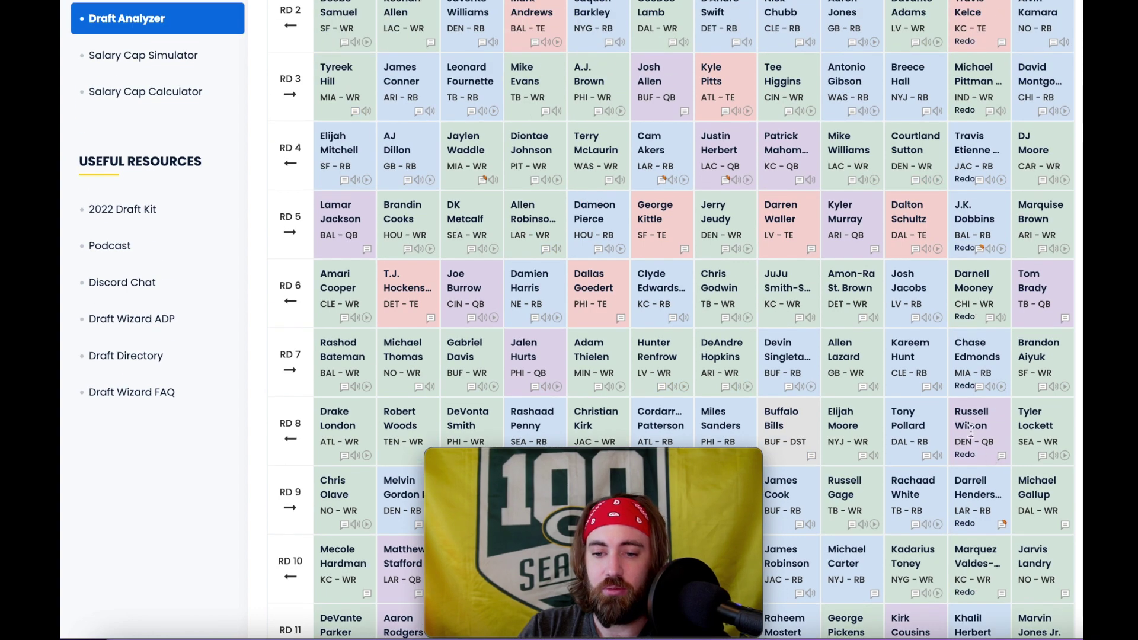
scroll(986, 479, "up", 4)
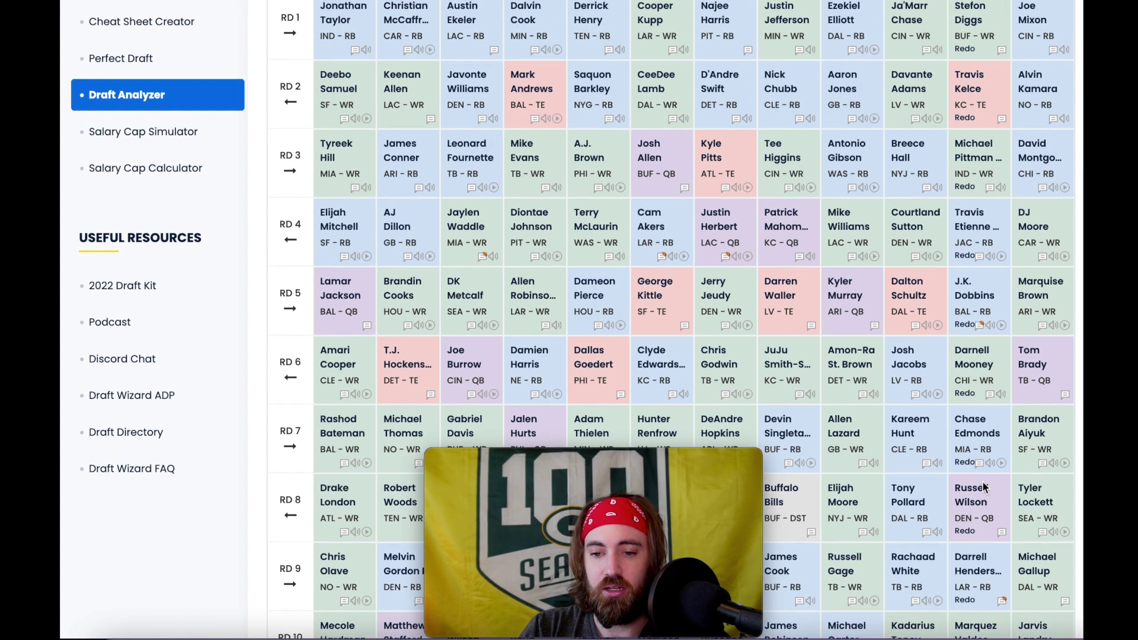
Step: Examine the team's late-round picks through round 16 and compare them with the core of the roster
scroll(968, 406, "down", 6)
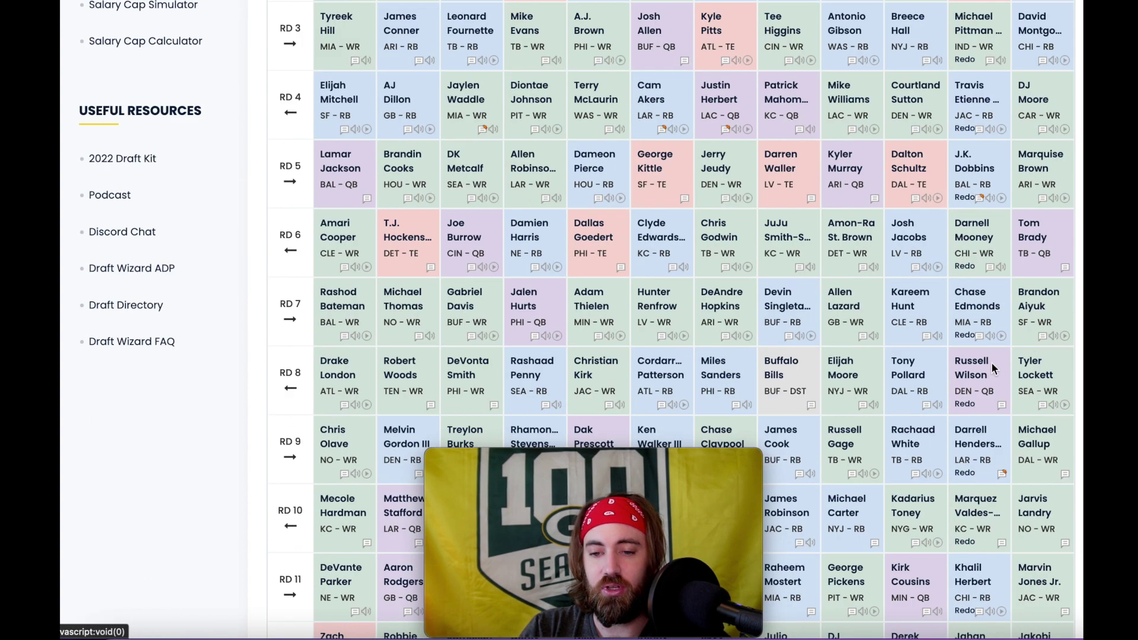
scroll(987, 390, "down", 5)
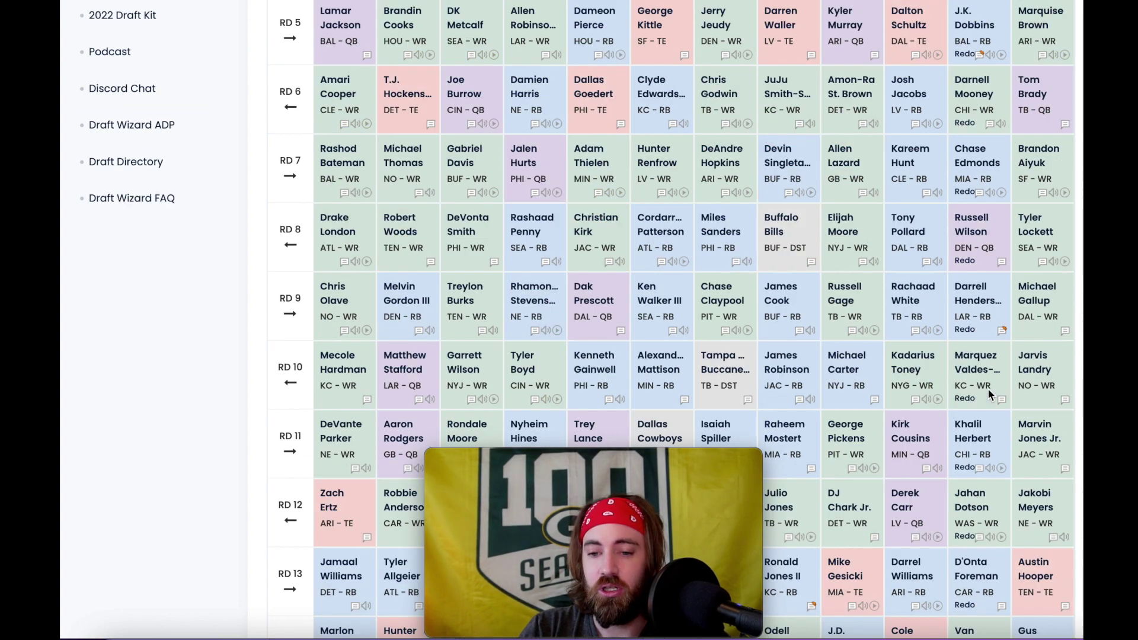
scroll(984, 278, "down", 3)
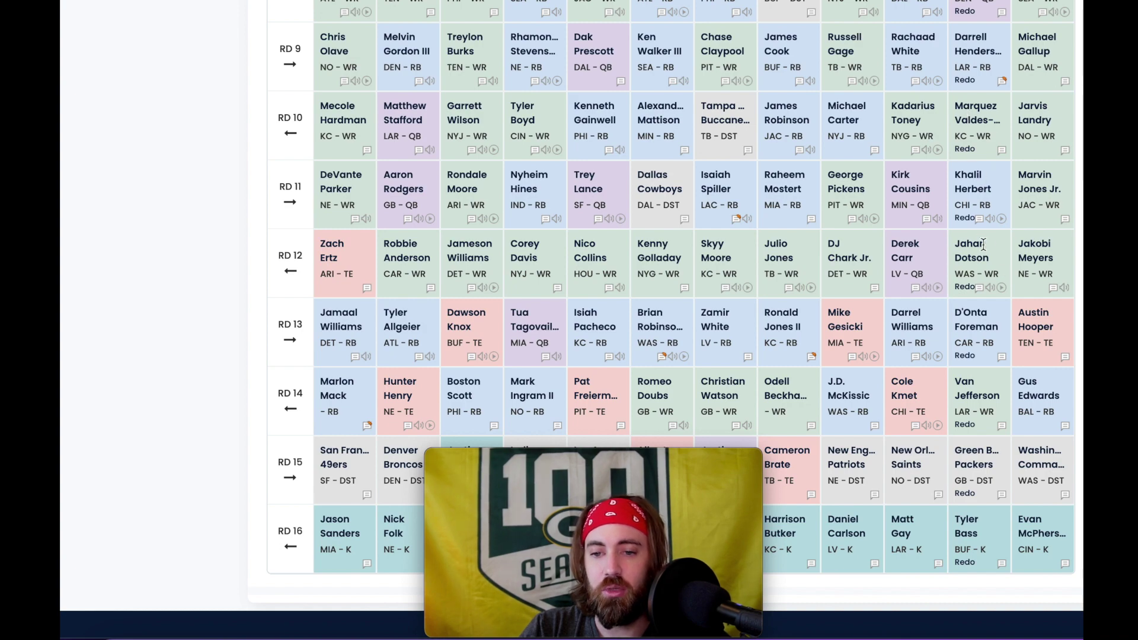
scroll(993, 240, "down", 1)
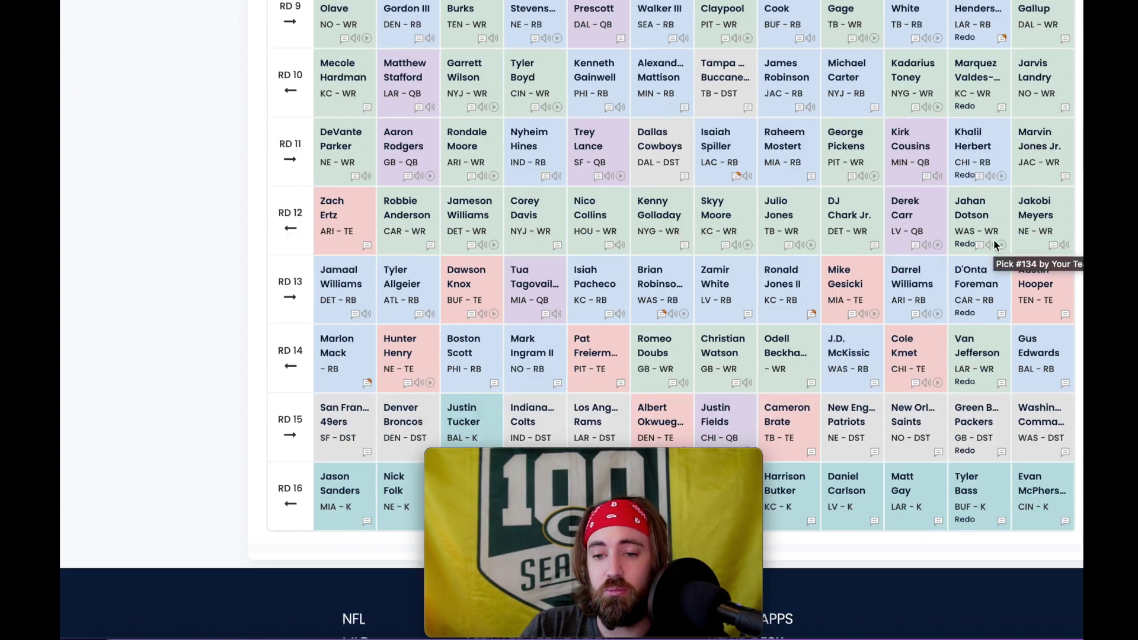
scroll(994, 246, "up", 5)
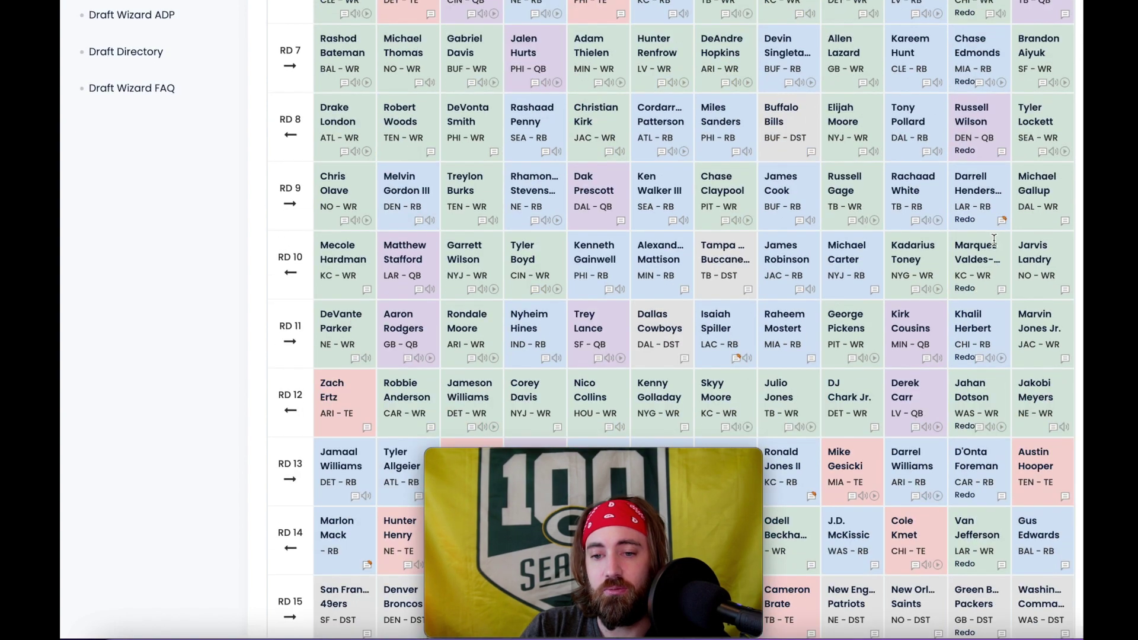
scroll(993, 240, "down", 3)
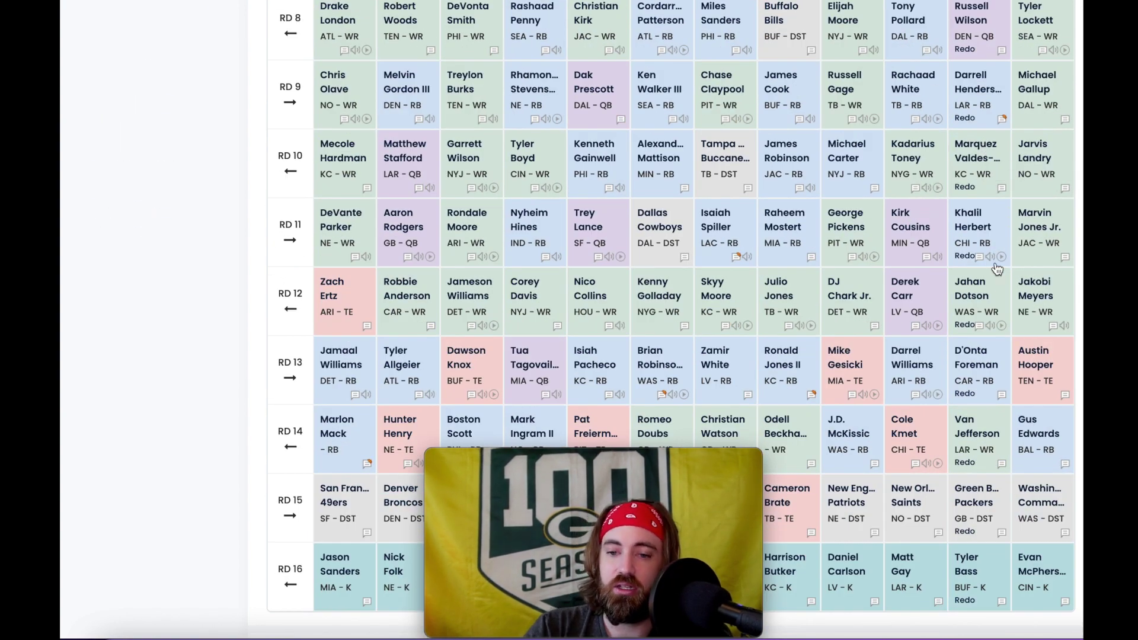
scroll(984, 289, "down", 1)
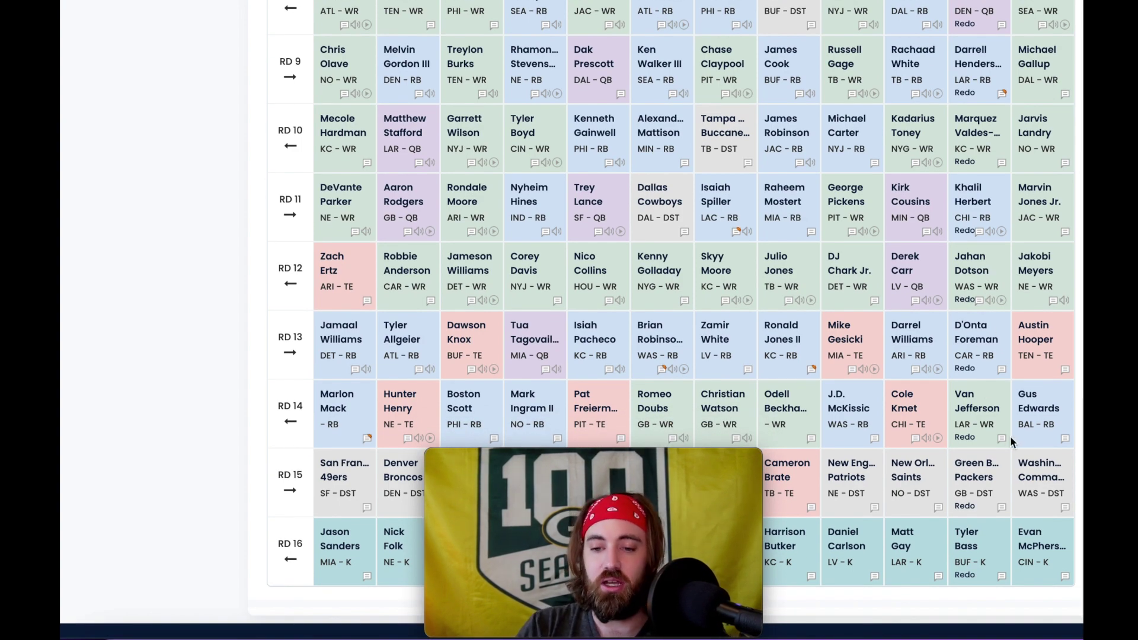
scroll(955, 295, "up", 5)
scroll(990, 364, "up", 4)
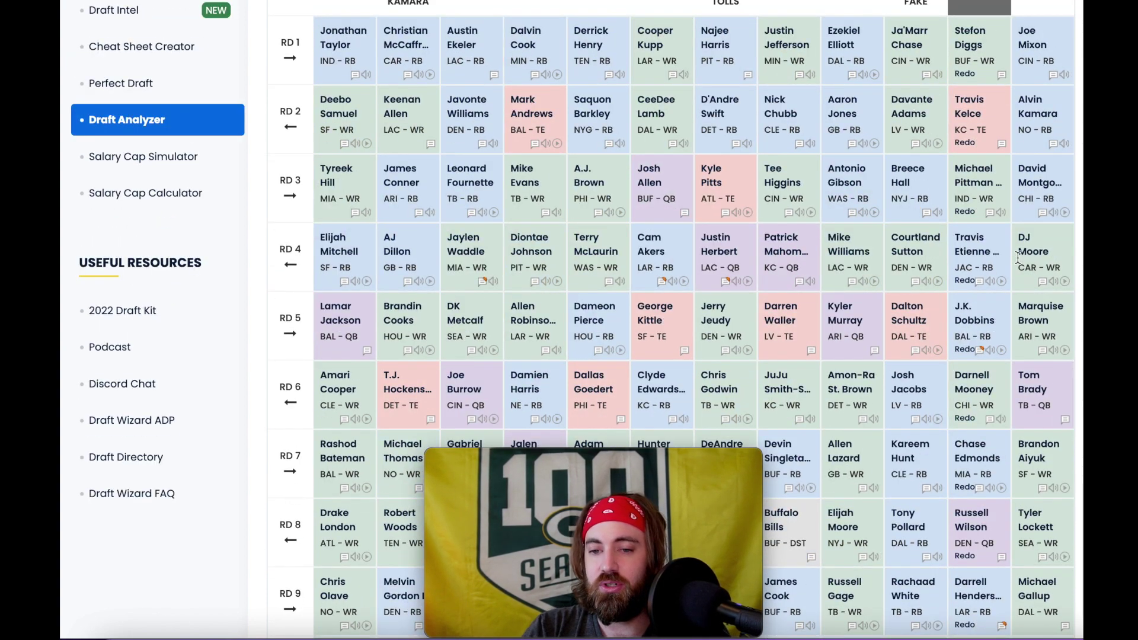
scroll(1006, 472, "down", 10)
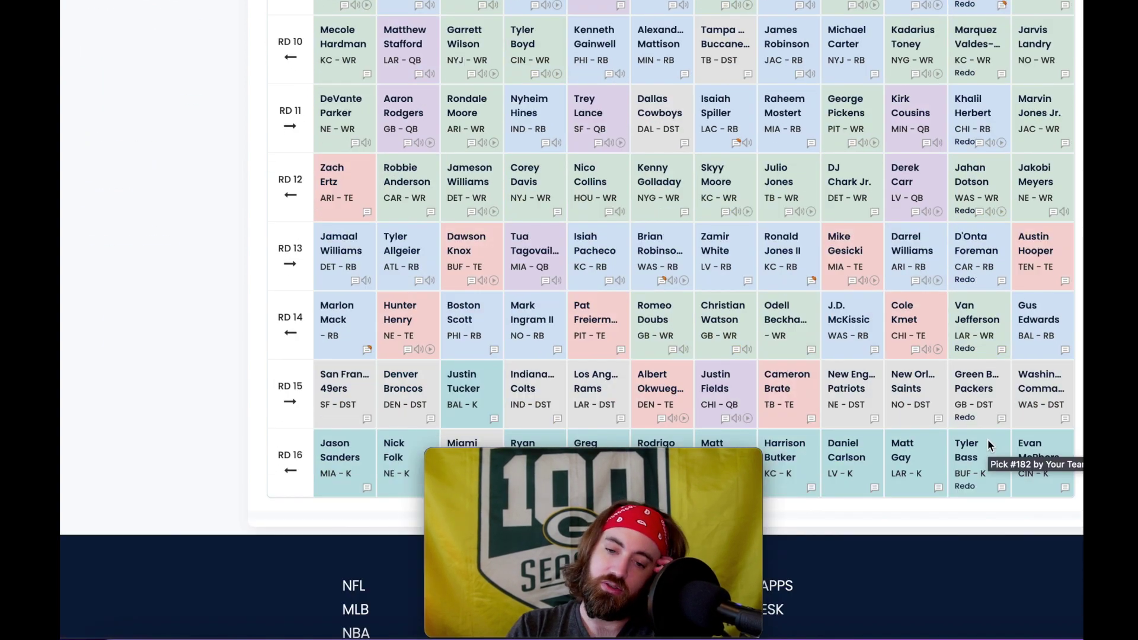
scroll(987, 422, "up", 7)
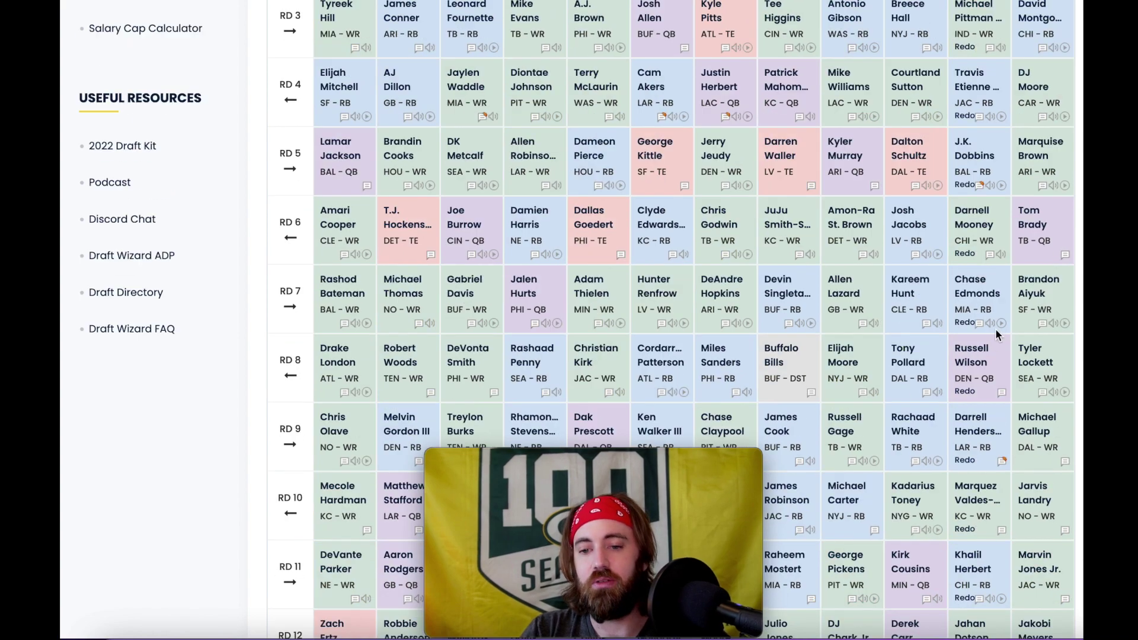
Step: Review the team's column on the completed draft board again, from the first round through the middle and later rounds
scroll(983, 254, "up", 2)
scroll(981, 244, "up", 2)
scroll(981, 267, "down", 6)
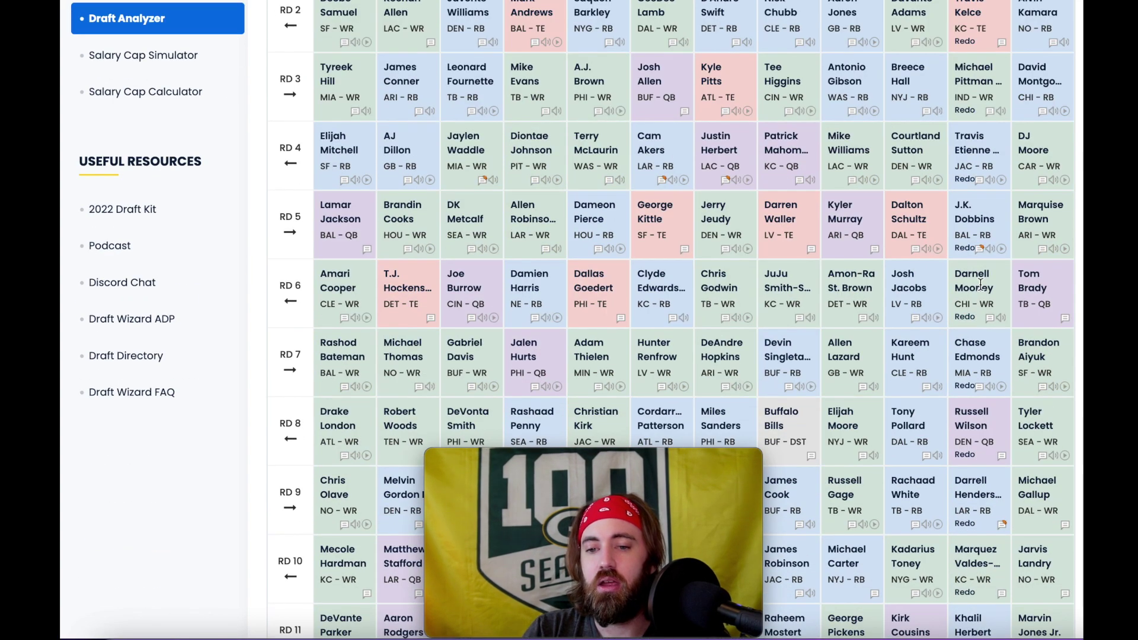
scroll(981, 284, "down", 6)
scroll(981, 285, "up", 7)
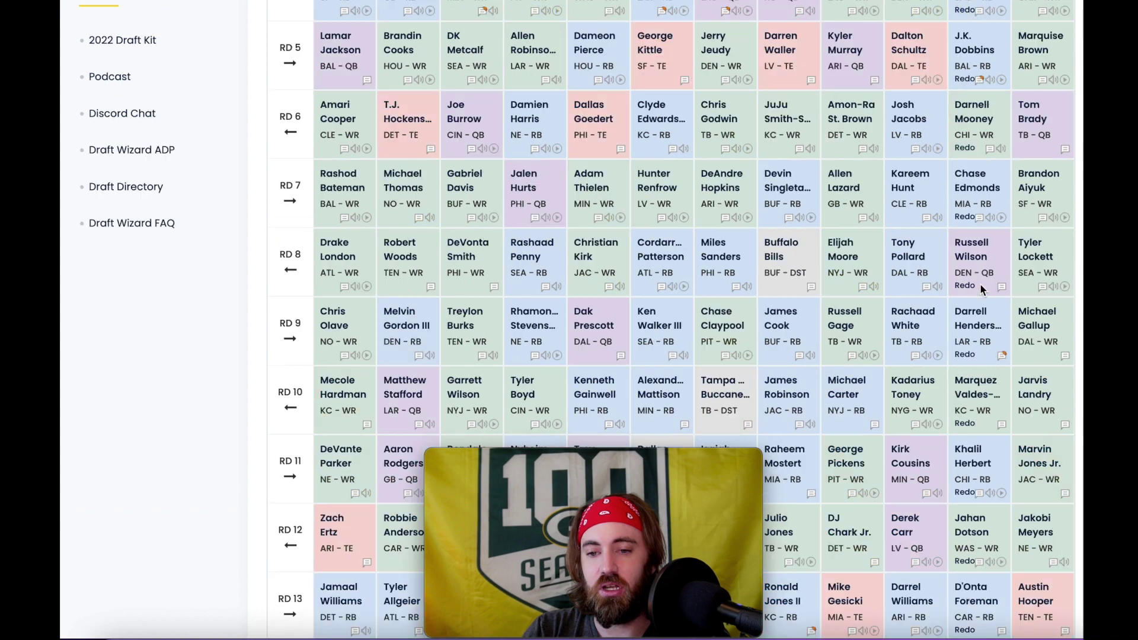
scroll(980, 285, "up", 5)
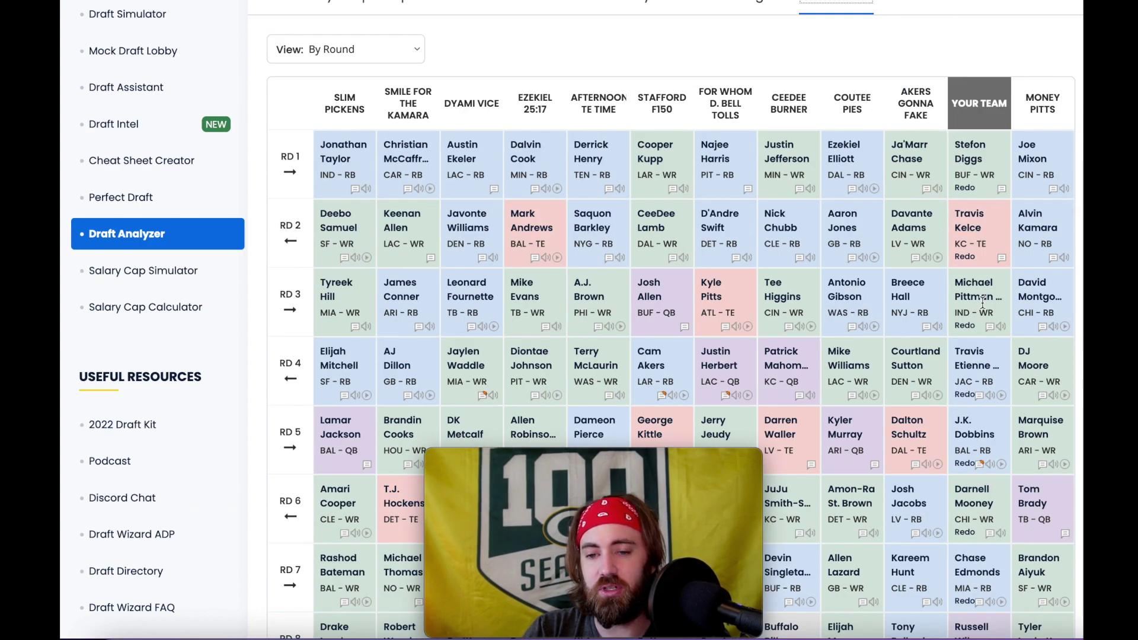
scroll(987, 308, "up", 2)
scroll(988, 315, "down", 2)
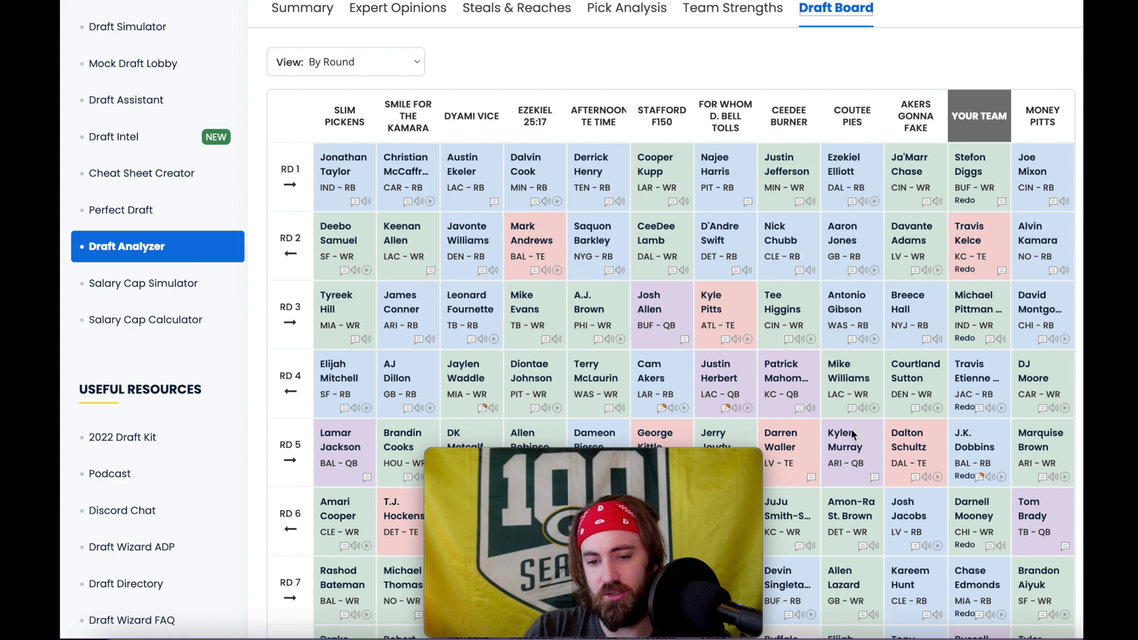
Step: In the new draft from the 12th spot, draft D'Andre Swift at pick 1.12 and Stefon Diggs at pick 2.01
left_click(752, 4)
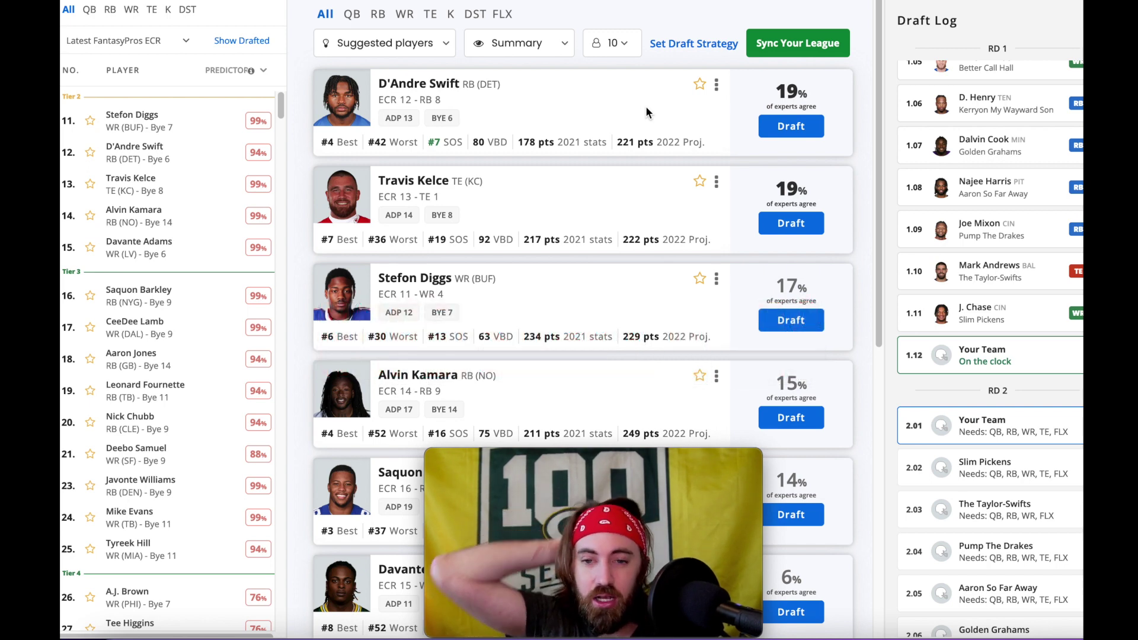
left_click(798, 128)
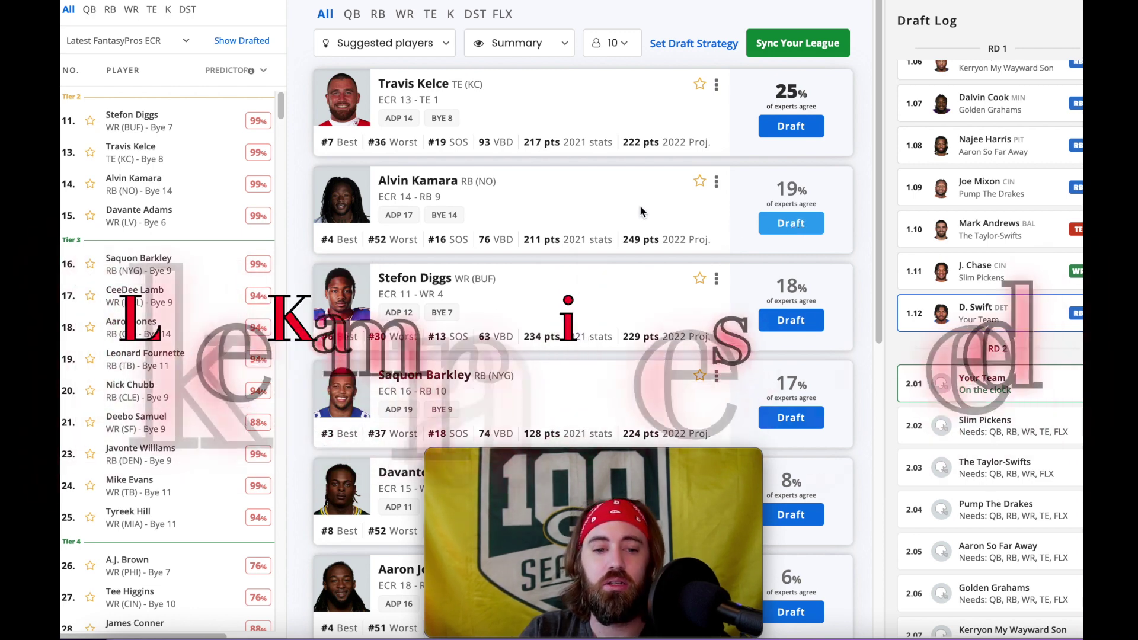
scroll(629, 206, "down", 1)
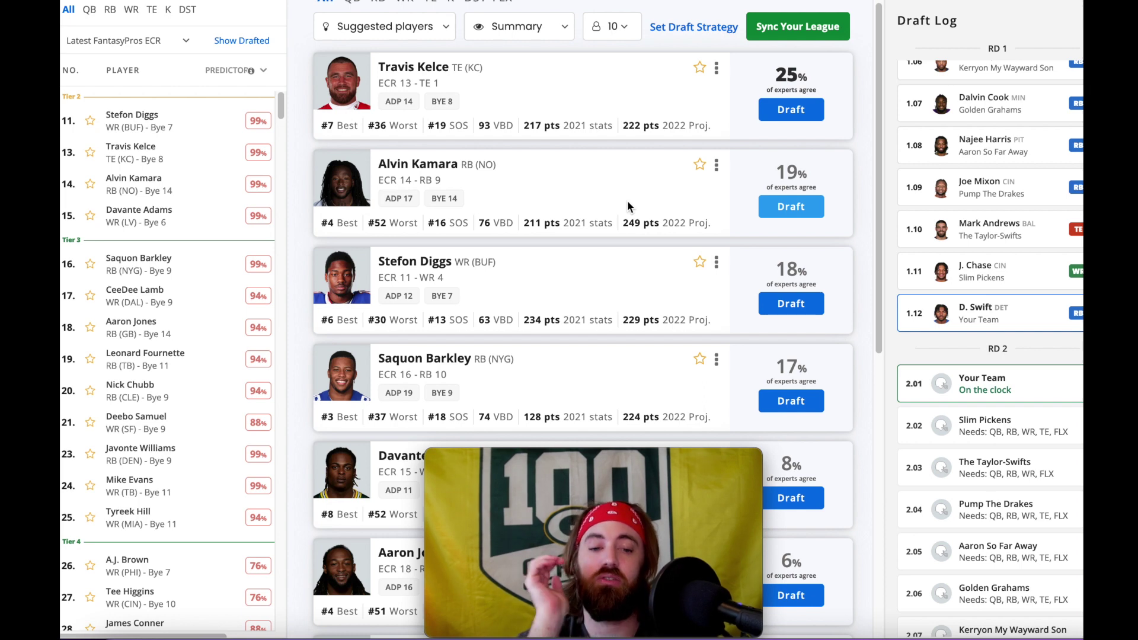
left_click(790, 304)
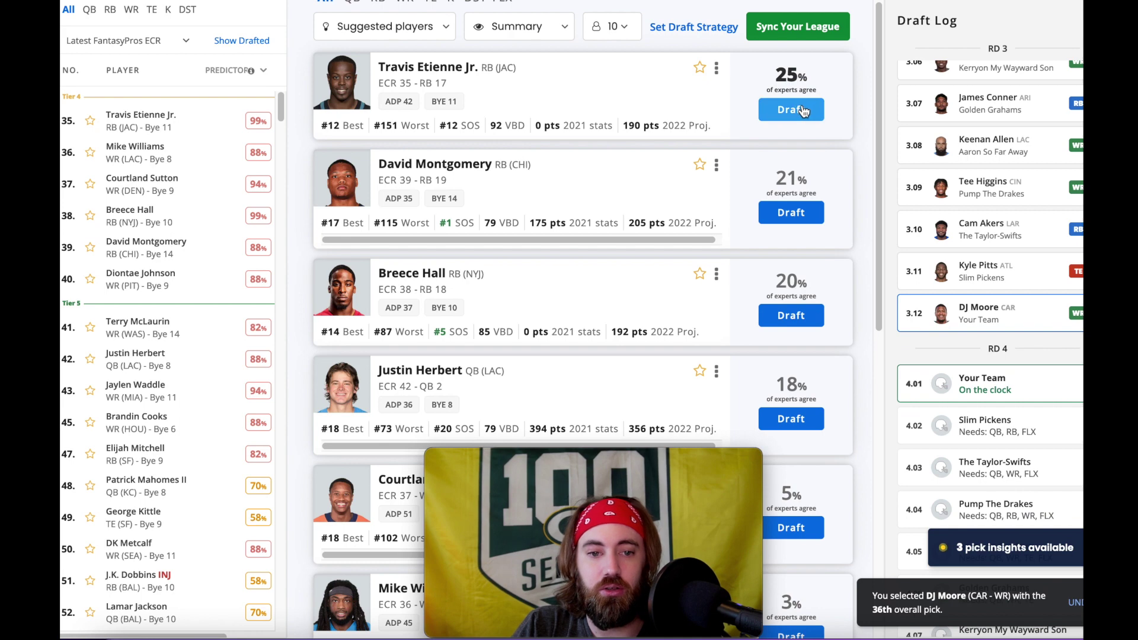
Step: Draft running backs David Montgomery at pick 4.01, Damien Harris at pick 5.12 and Dameon Pierce at pick 6.01
left_click(798, 214)
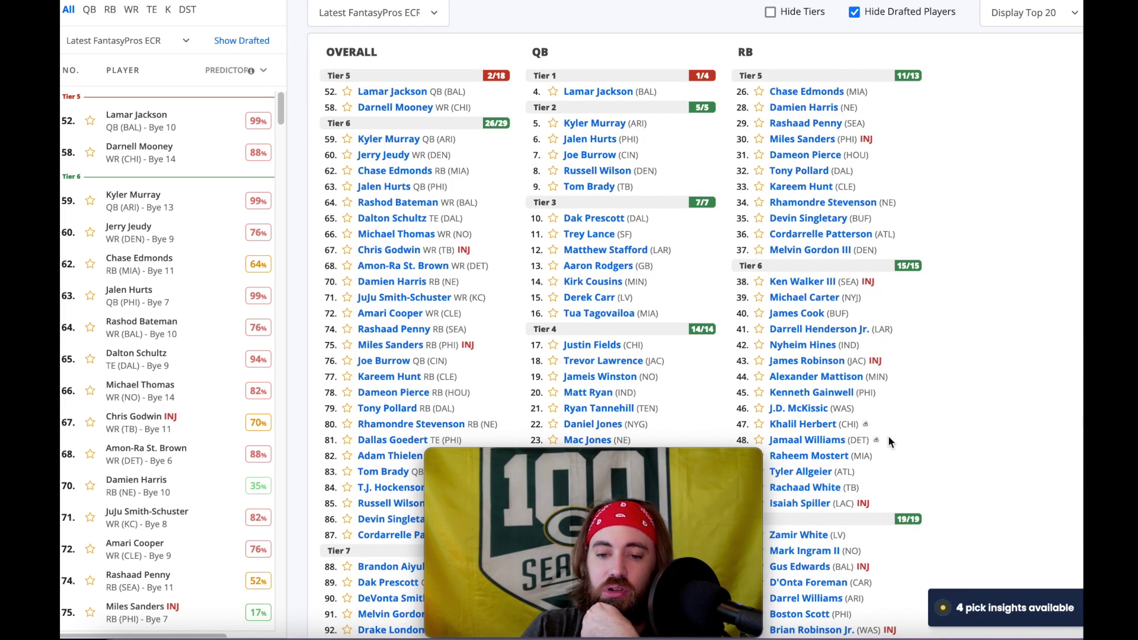
left_click(807, 94)
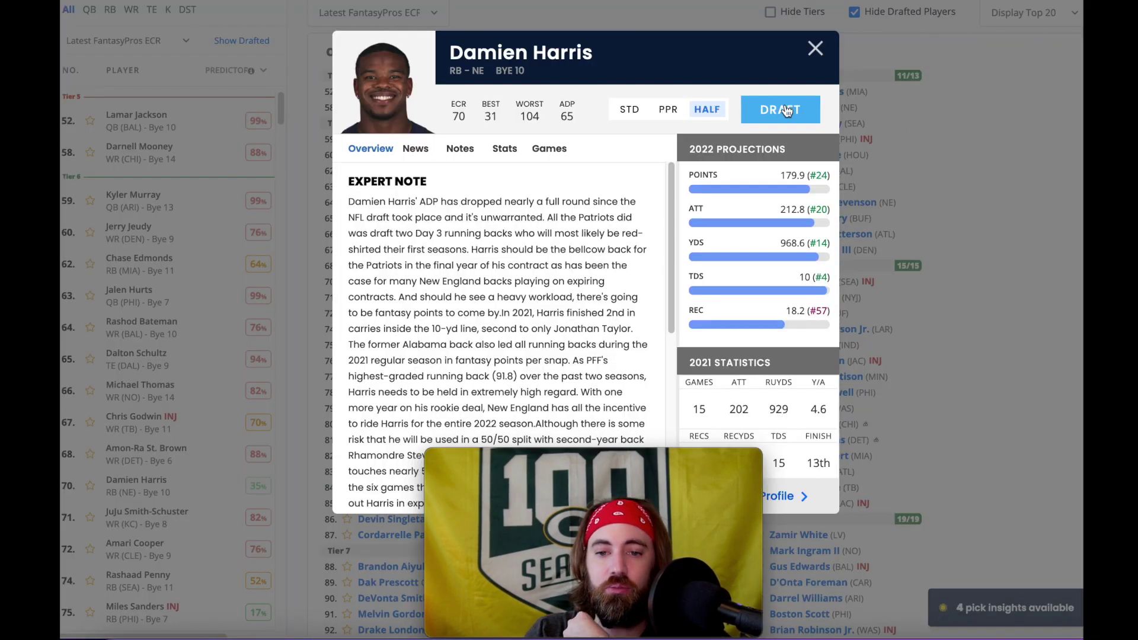
left_click(783, 106)
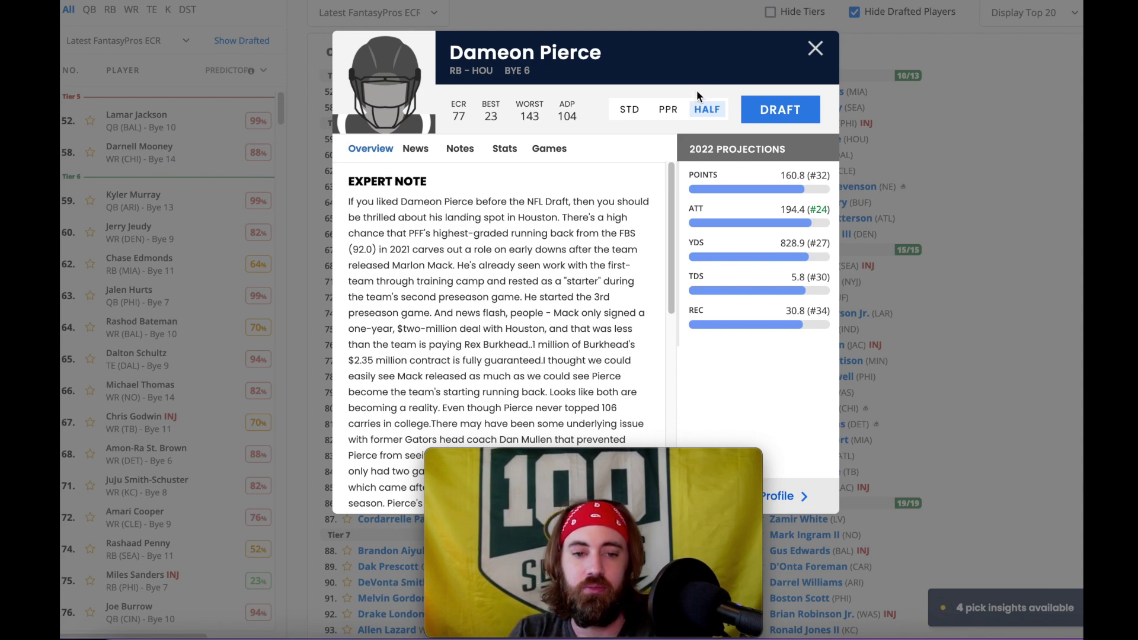
left_click(783, 110)
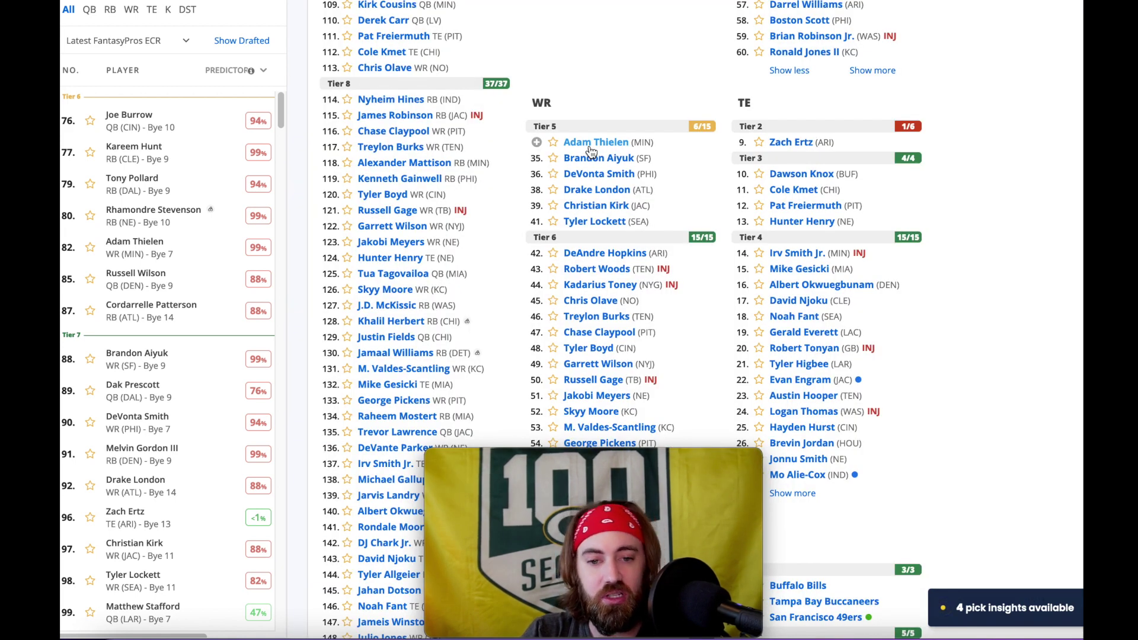
Step: Draft receivers Adam Thielen at pick 7.12 and Brandon Aiyuk at pick 8.01
left_click(590, 145)
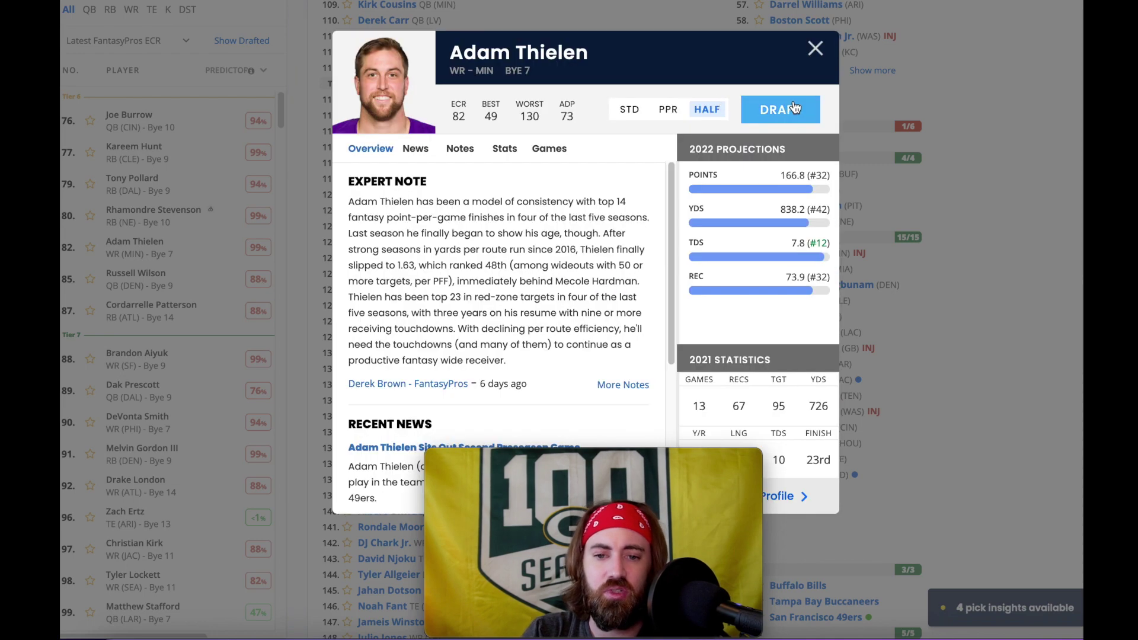
left_click(780, 110)
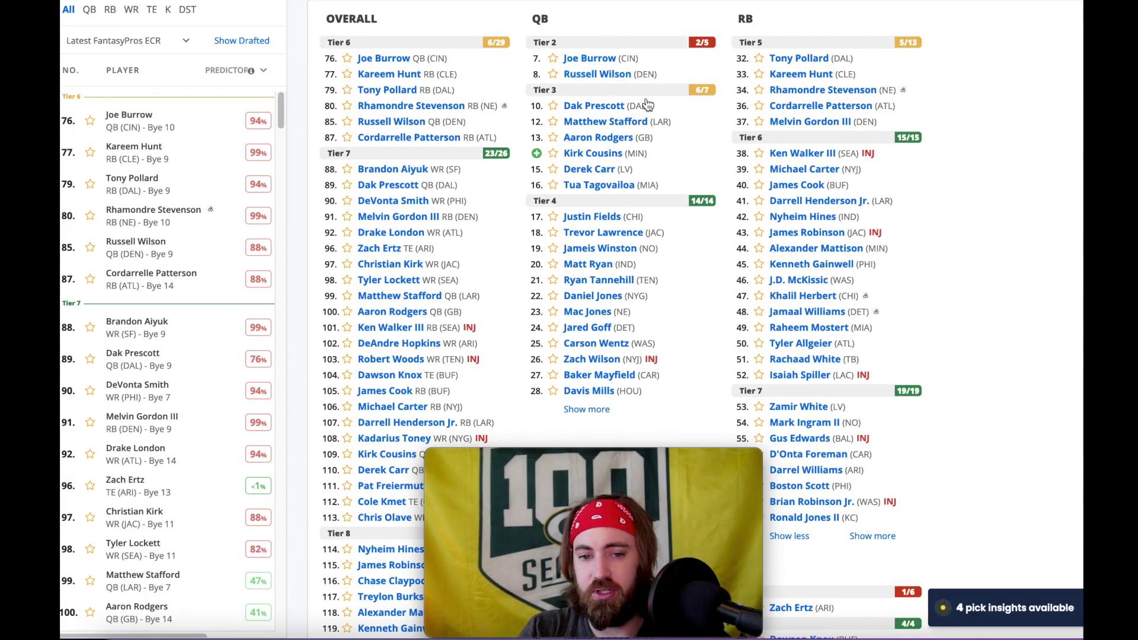
left_click(803, 64)
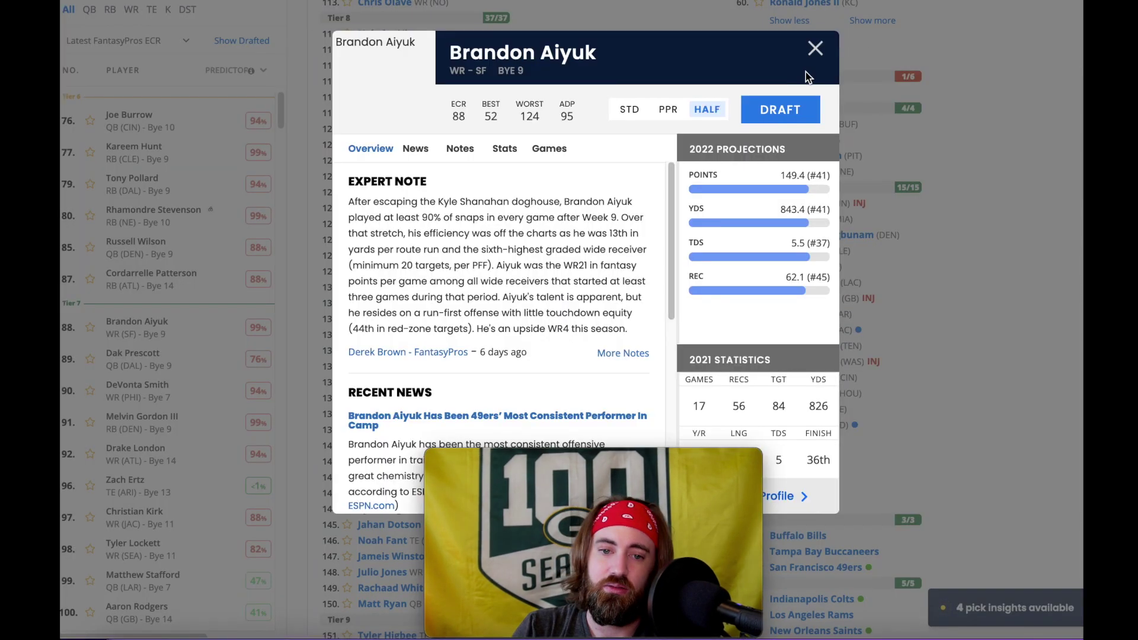
key("Escape")
scroll(703, 71, "down", 8)
scroll(724, 45, "up", 8)
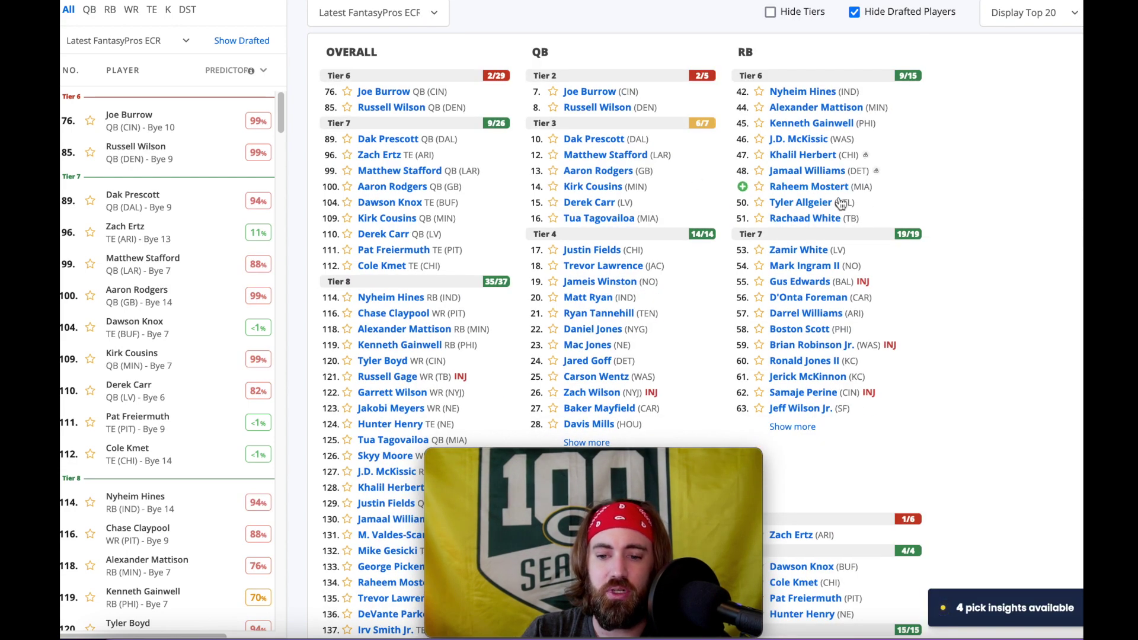
Step: Draft Rondale Moore at pick 9.12 from the seventh tier of remaining receivers
left_click(677, 45)
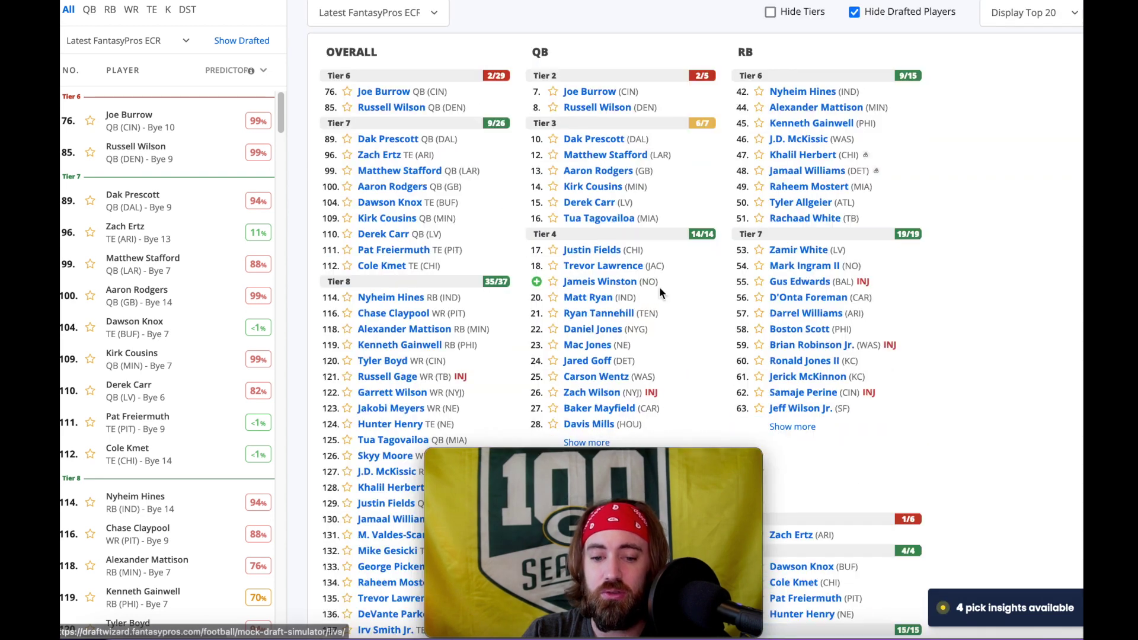
scroll(643, 259, "down", 7)
scroll(643, 259, "down", 3)
scroll(638, 246, "up", 2)
scroll(637, 226, "down", 1)
scroll(603, 201, "down", 1)
left_click(600, 260)
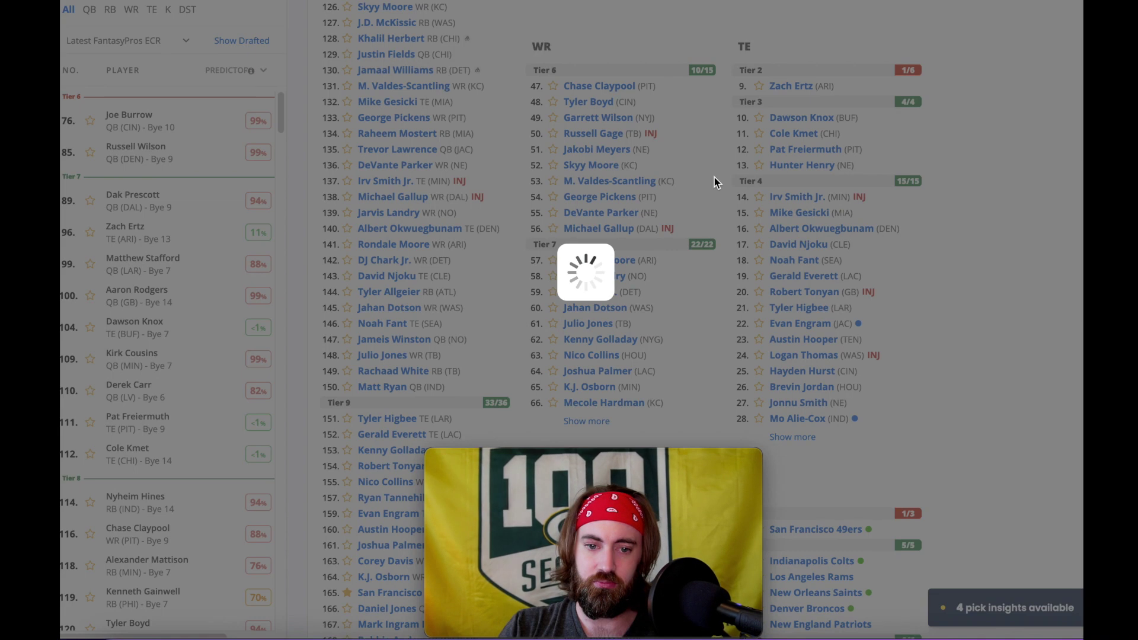
left_click(784, 108)
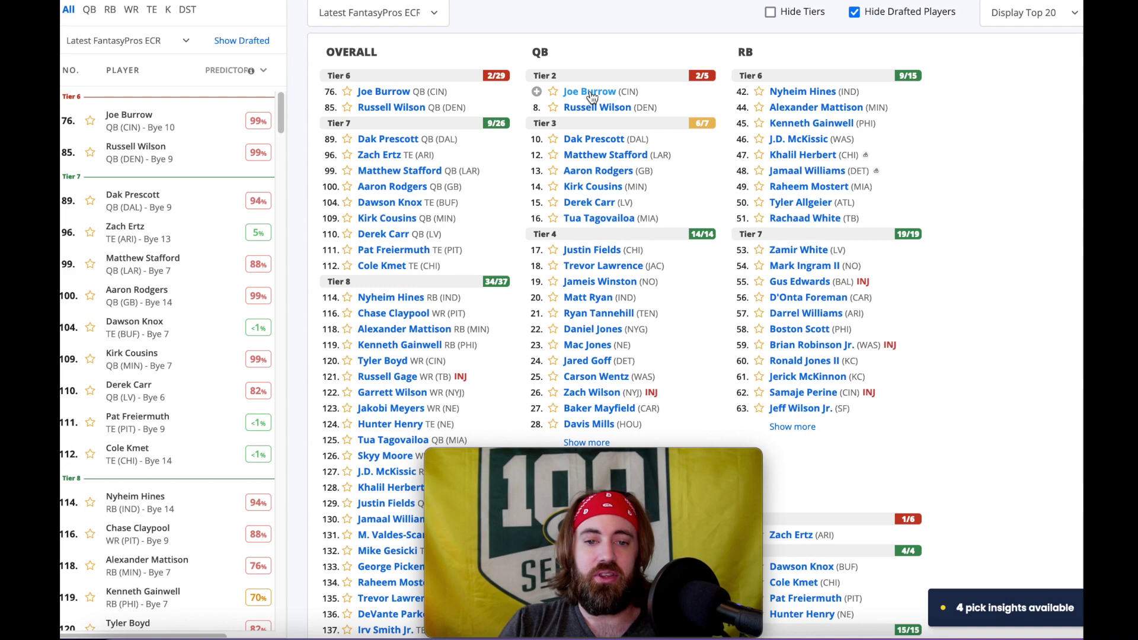
Step: Draft quarterback Joe Burrow at pick 10.01 and check the team's column on the draft board
left_click(590, 92)
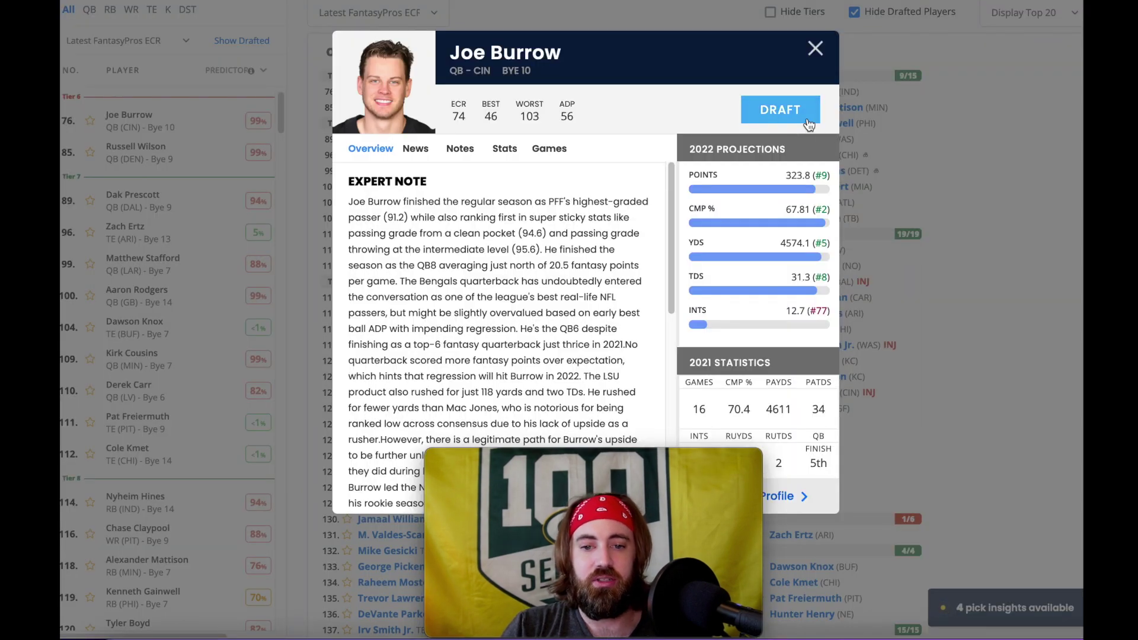
left_click(783, 108)
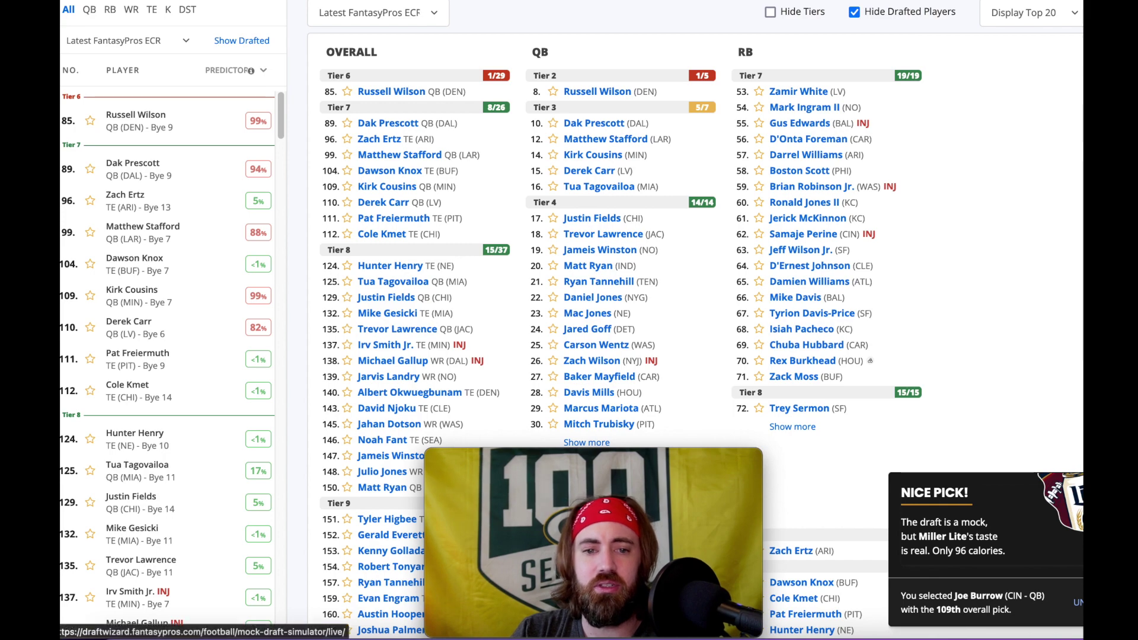
scroll(837, 307, "down", 5)
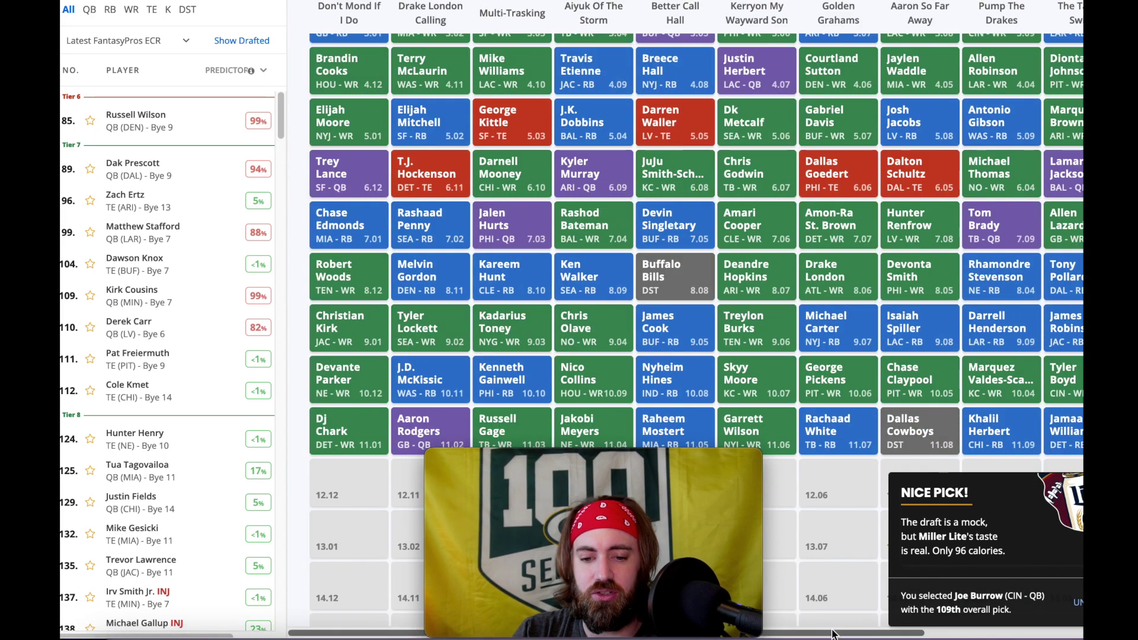
scroll(833, 633, "right", 1)
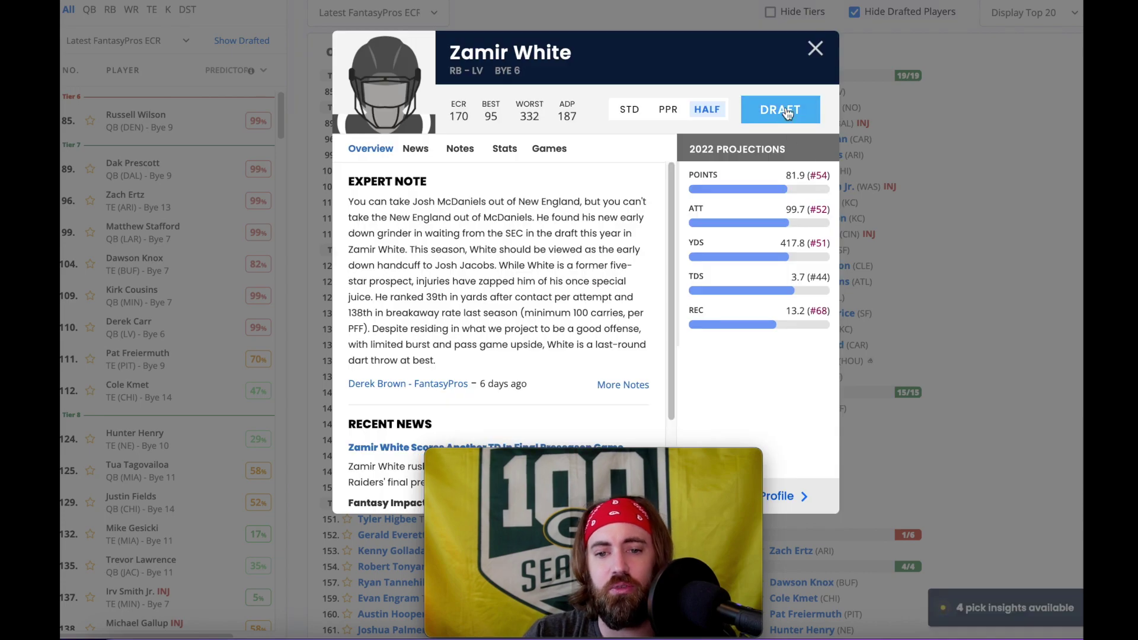
Step: Draft running back Zamir White at pick 11.12 and receiver Michael Gallup at pick 12.01
left_click(815, 46)
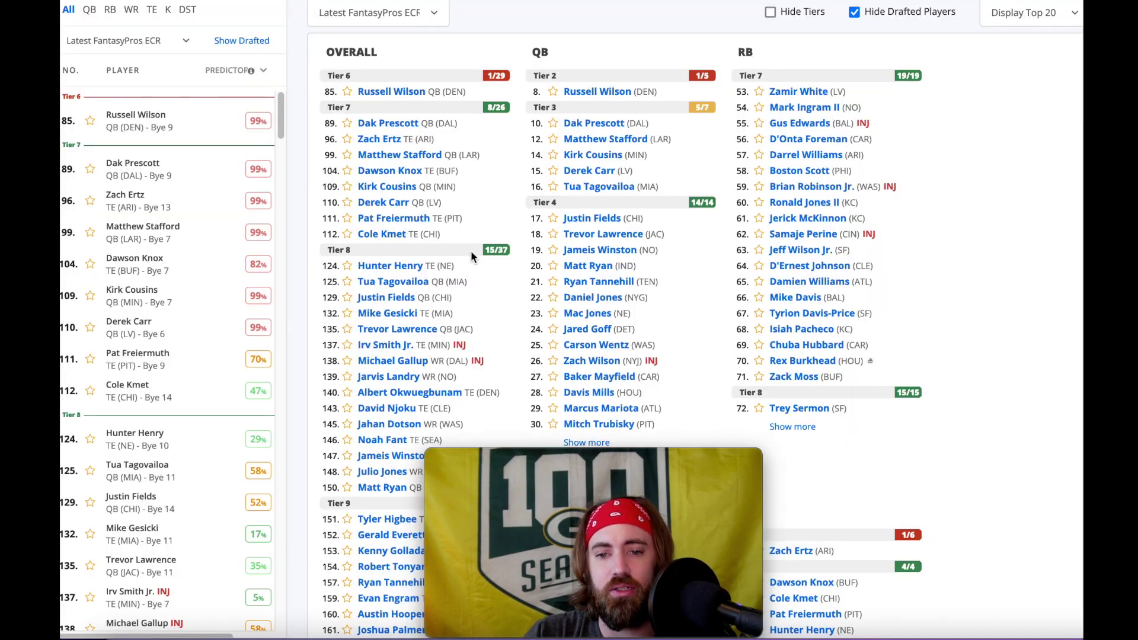
scroll(578, 279, "down", 5)
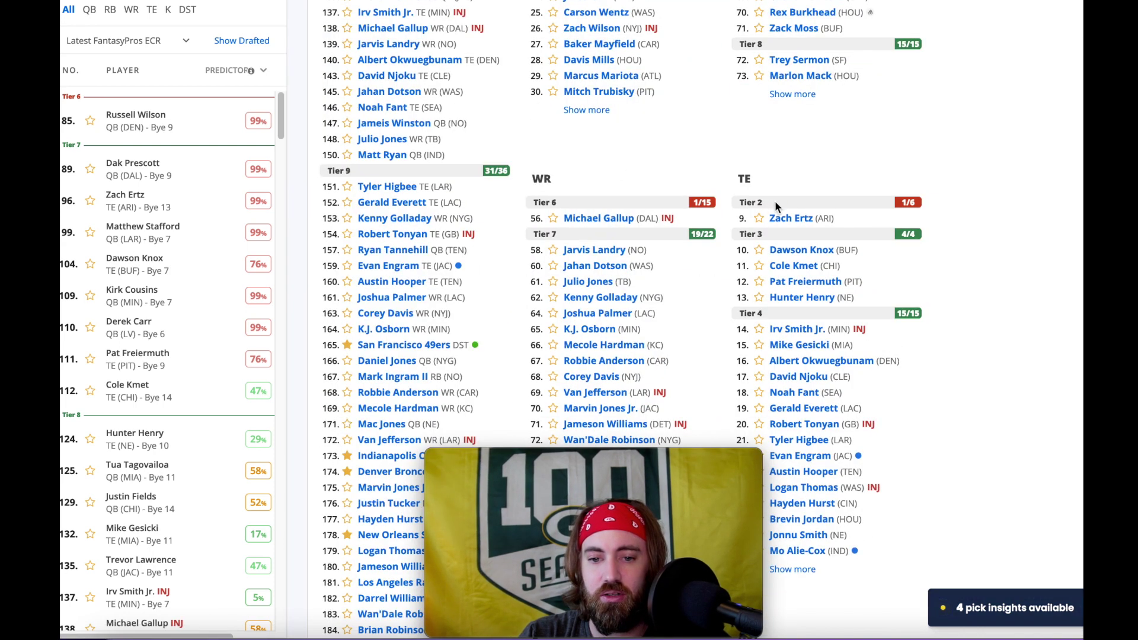
left_click(593, 218)
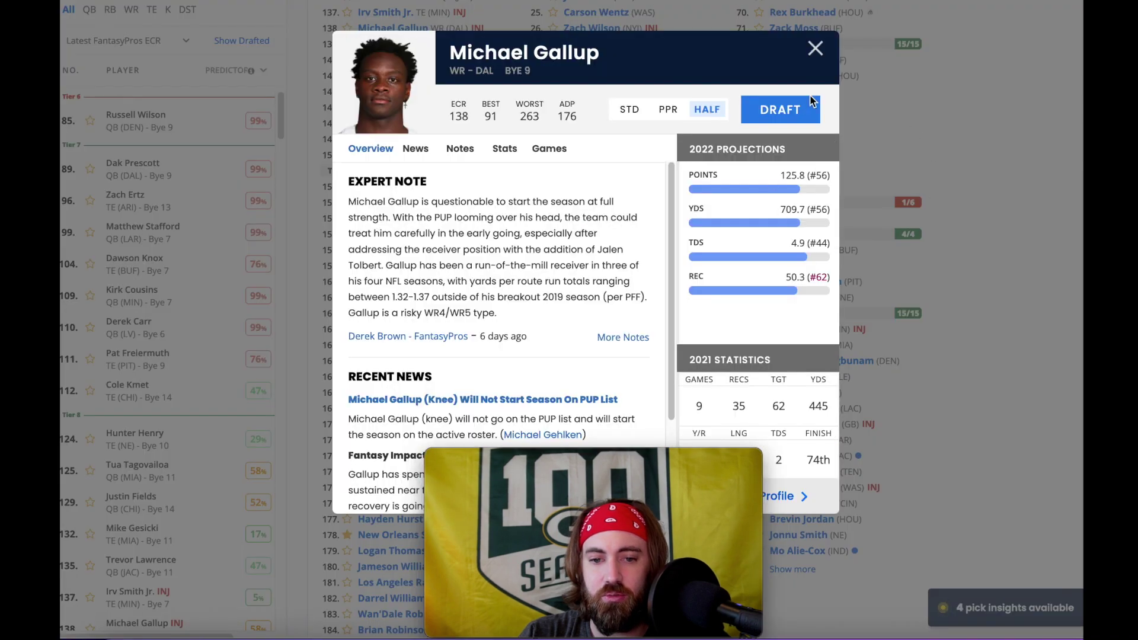
left_click(811, 103)
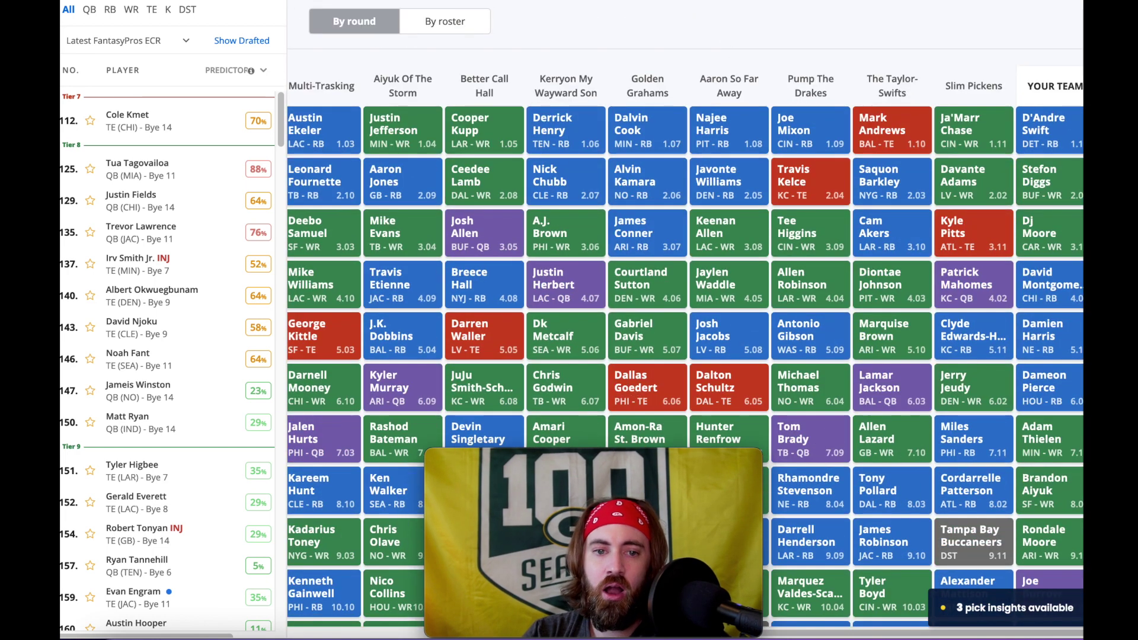
Step: Draft Cole Kmet at pick 13.12 from the remaining tight ends
scroll(887, 382, "down", 10)
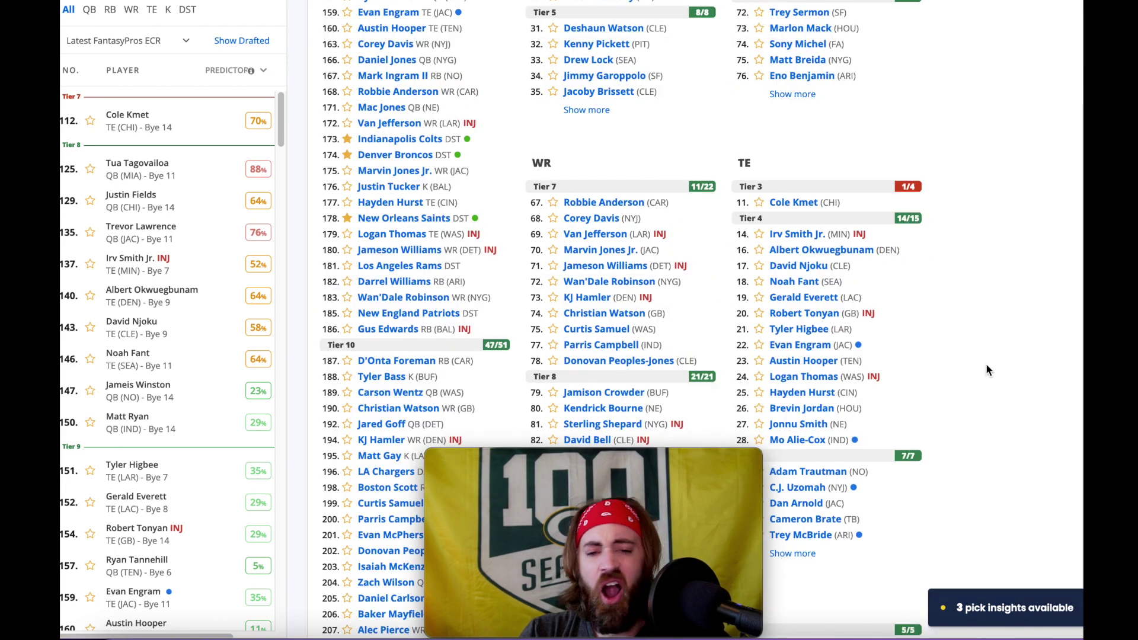
left_click(795, 205)
left_click(816, 46)
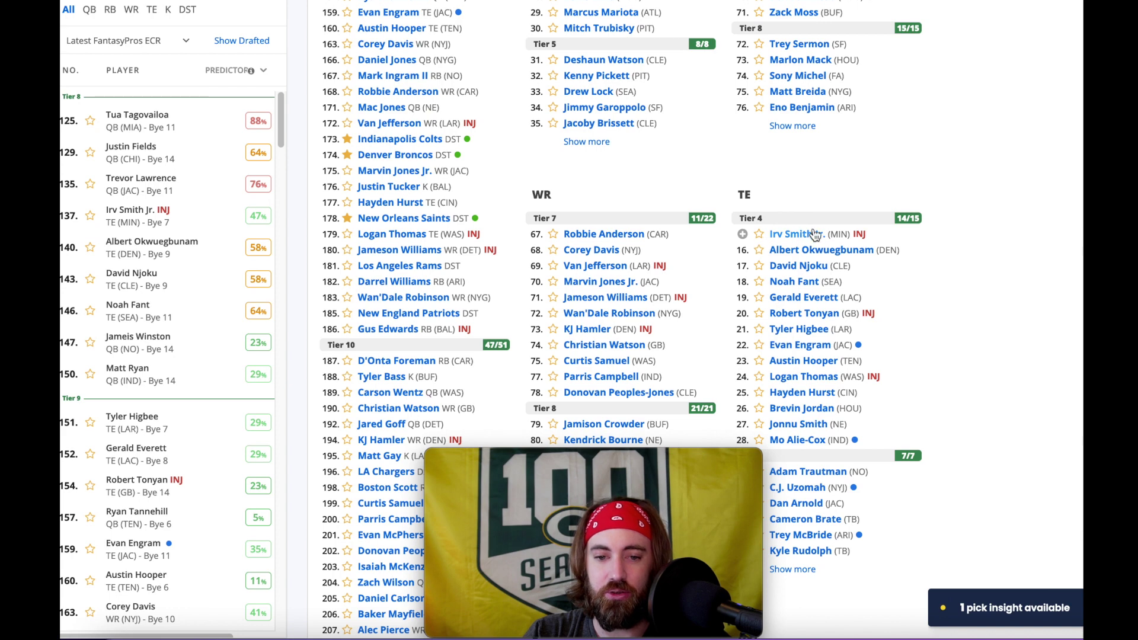
Step: Check Tua Tagovailoa's player card and draft the Indianapolis Colts defense at pick 14.01
scroll(815, 237, "up", 5)
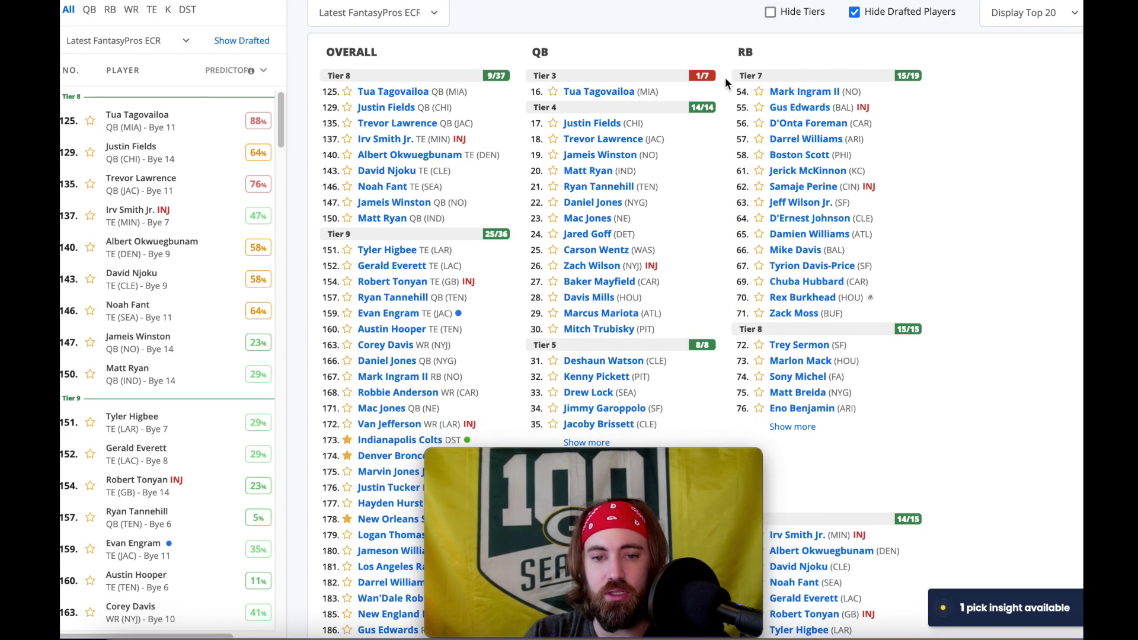
left_click(835, 6)
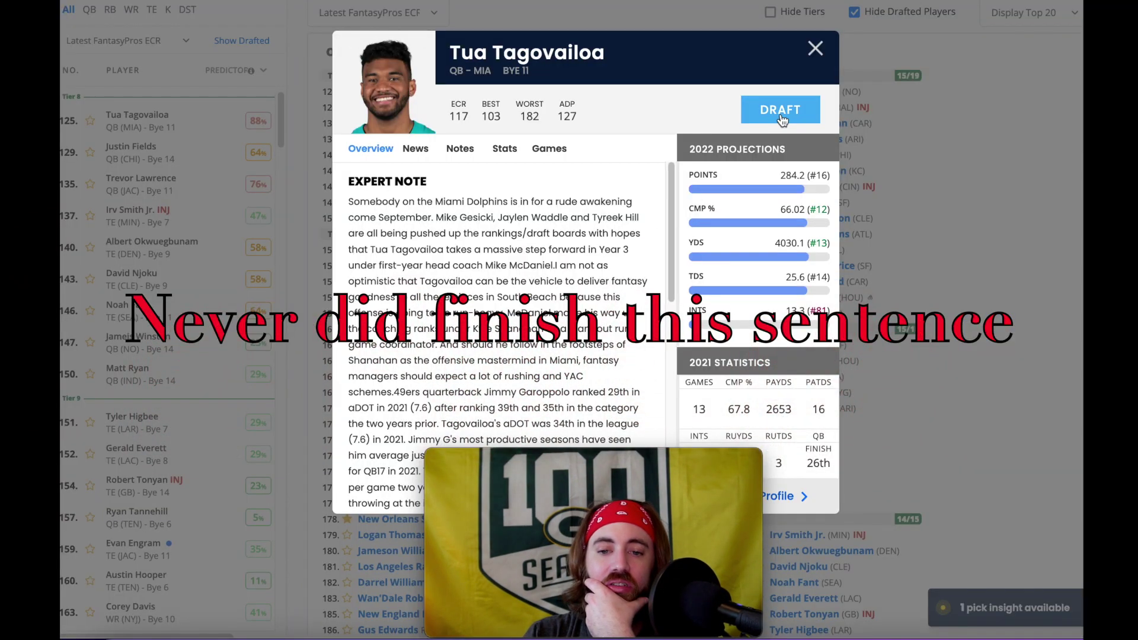
left_click(781, 116)
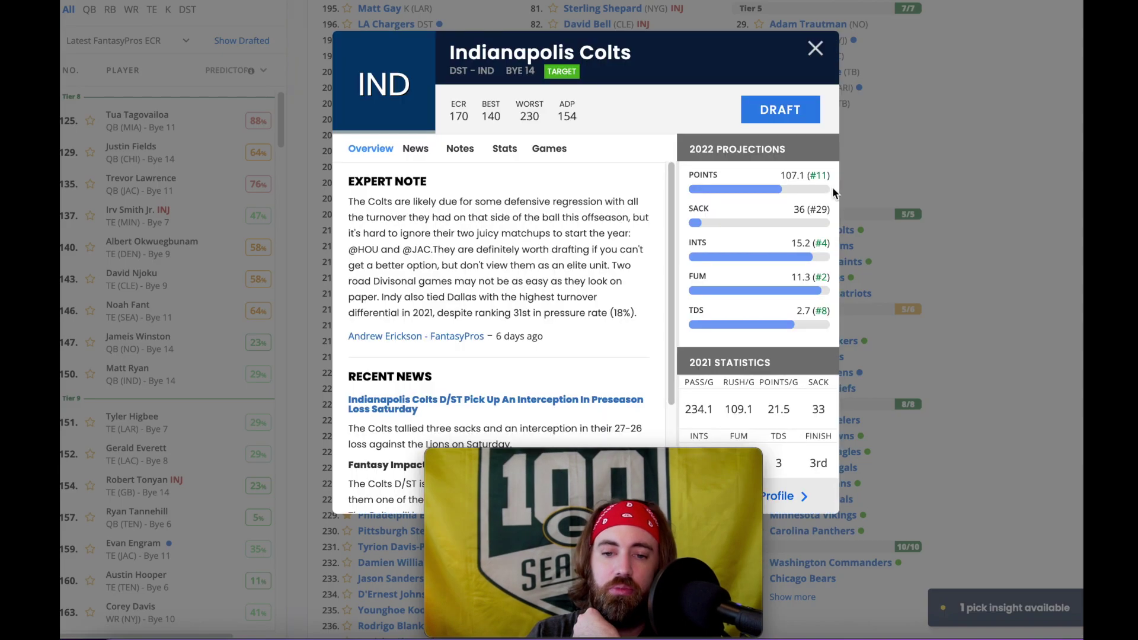
left_click(781, 110)
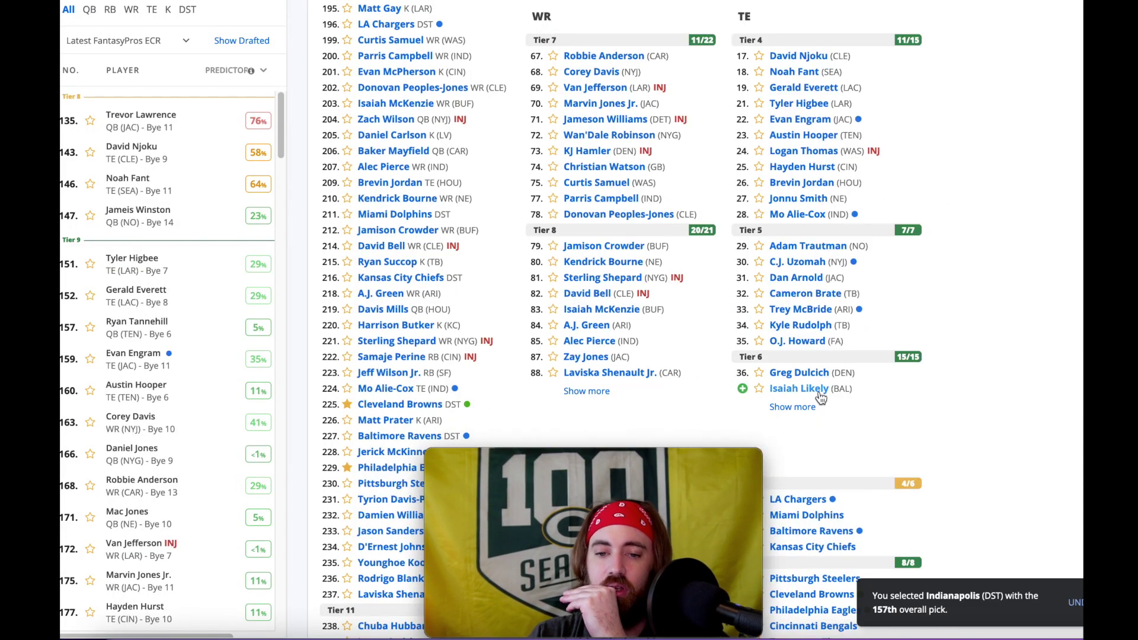
Step: Browse the remaining players by position and draft kicker Evan McPherson at pick 15.12
scroll(876, 243, "up", 8)
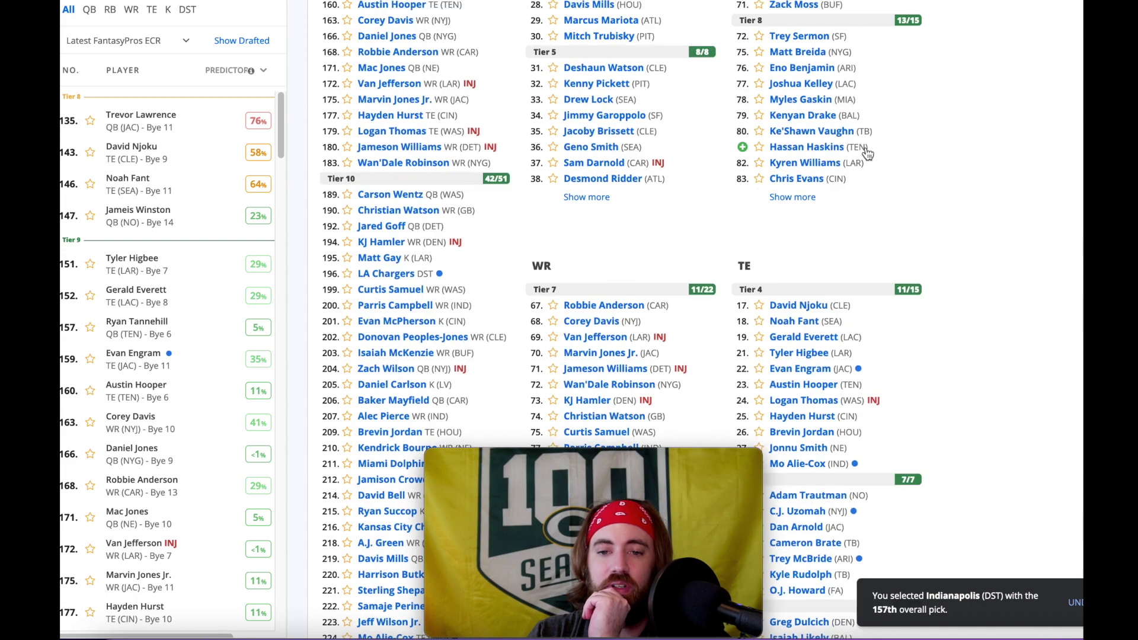
scroll(865, 153, "up", 4)
scroll(853, 313, "down", 3)
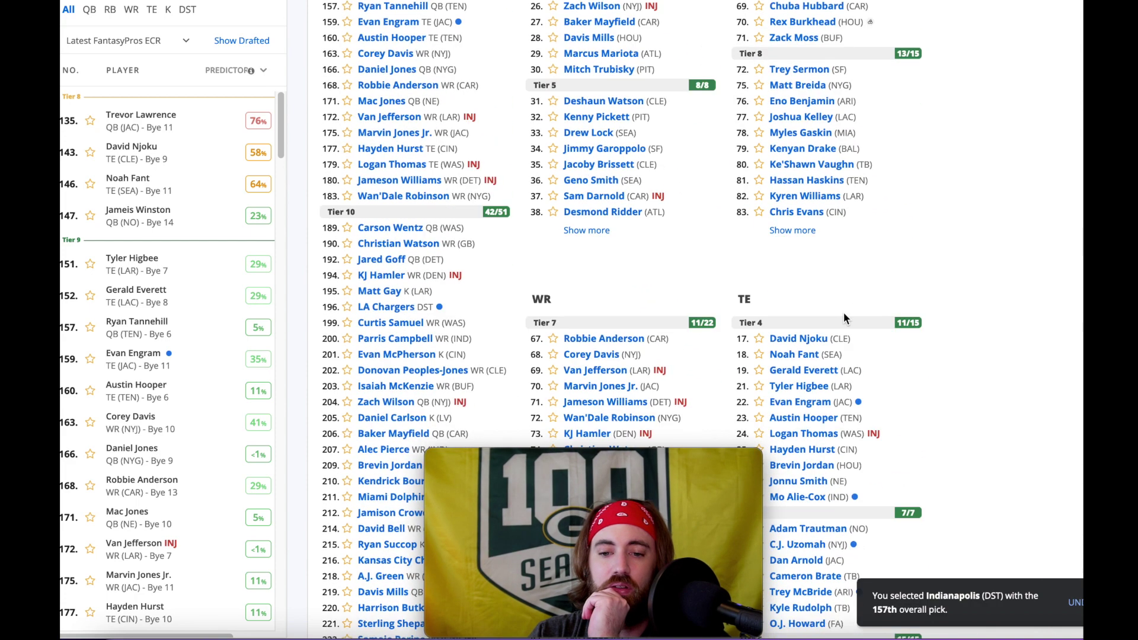
scroll(801, 317, "down", 4)
scroll(758, 319, "down", 6)
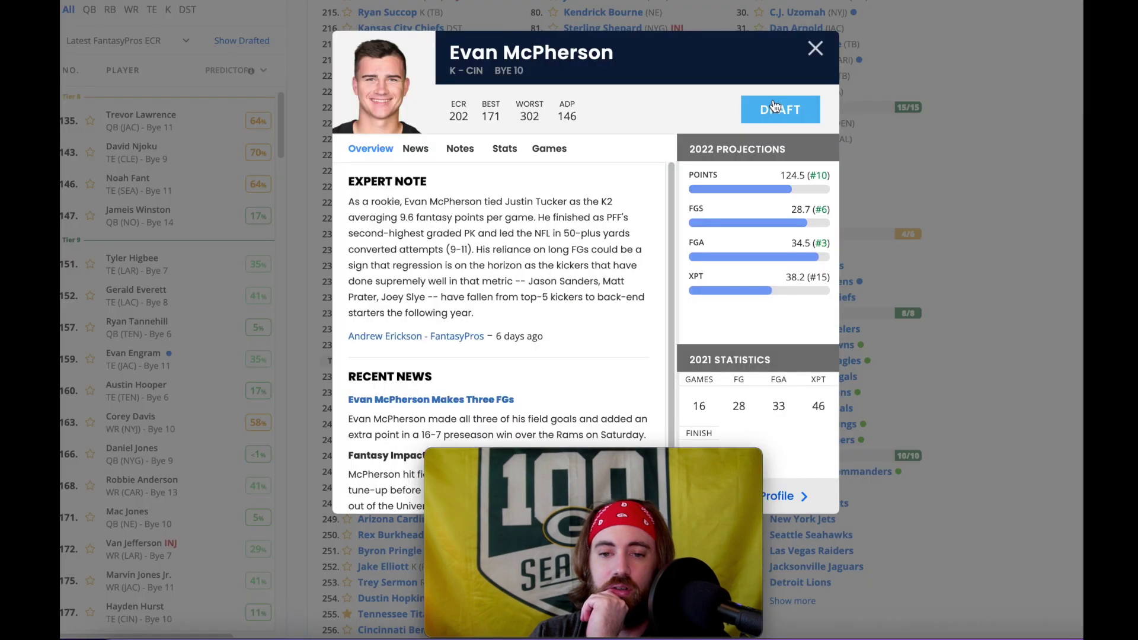
left_click(775, 110)
Step: Draft David Njoku from the remaining tight ends with the final pick, 16.01
scroll(919, 207, "up", 3)
scroll(895, 207, "up", 4)
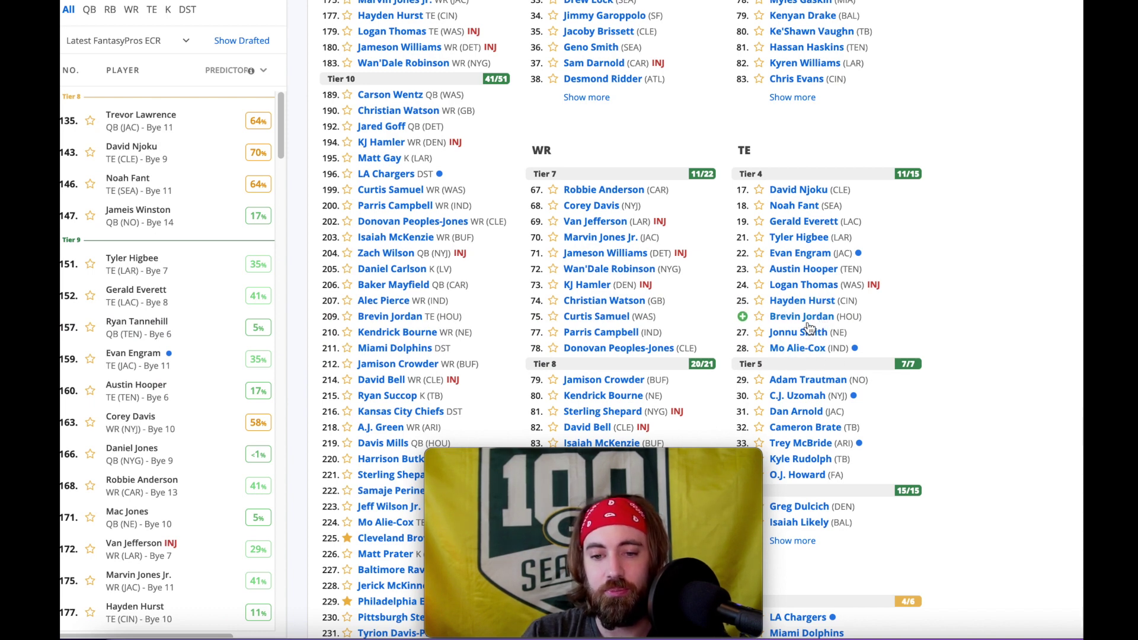
left_click(807, 195)
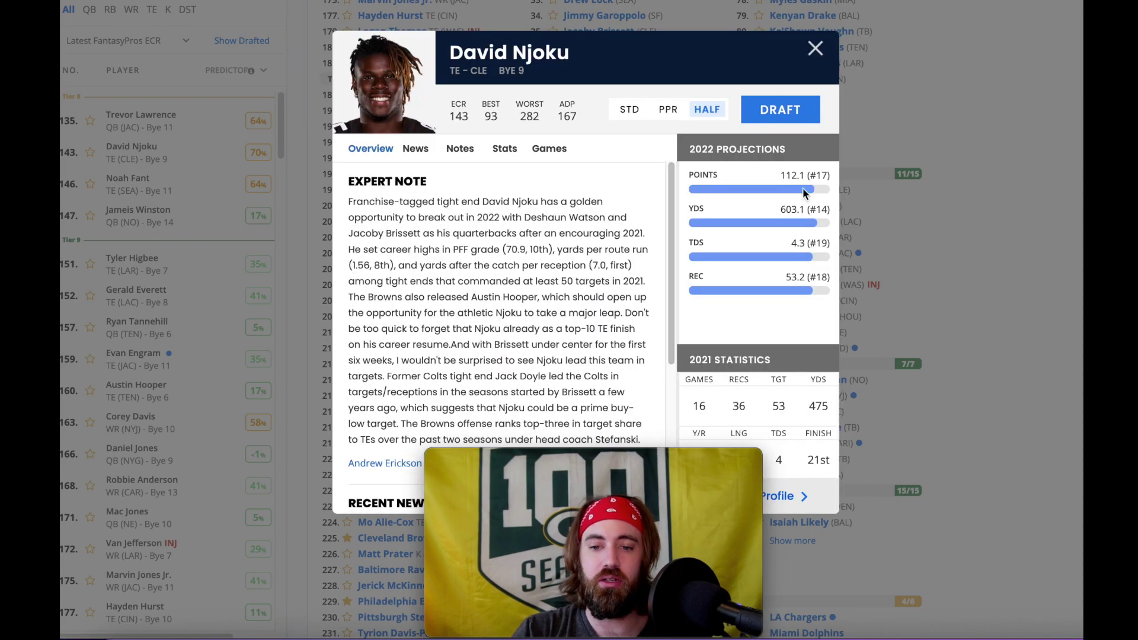
left_click(785, 115)
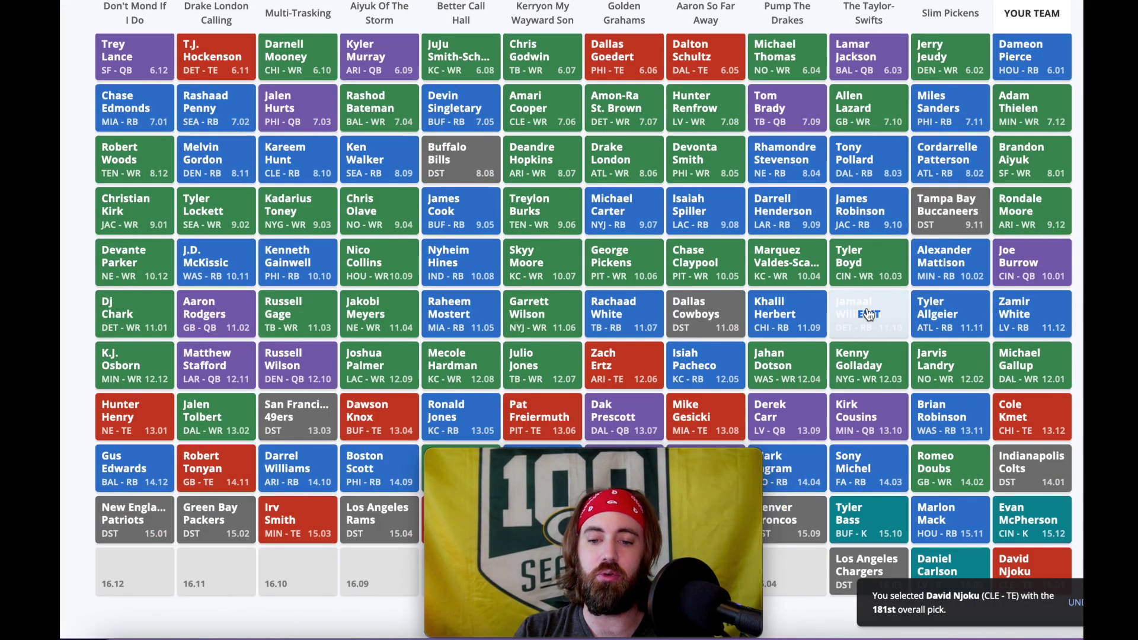
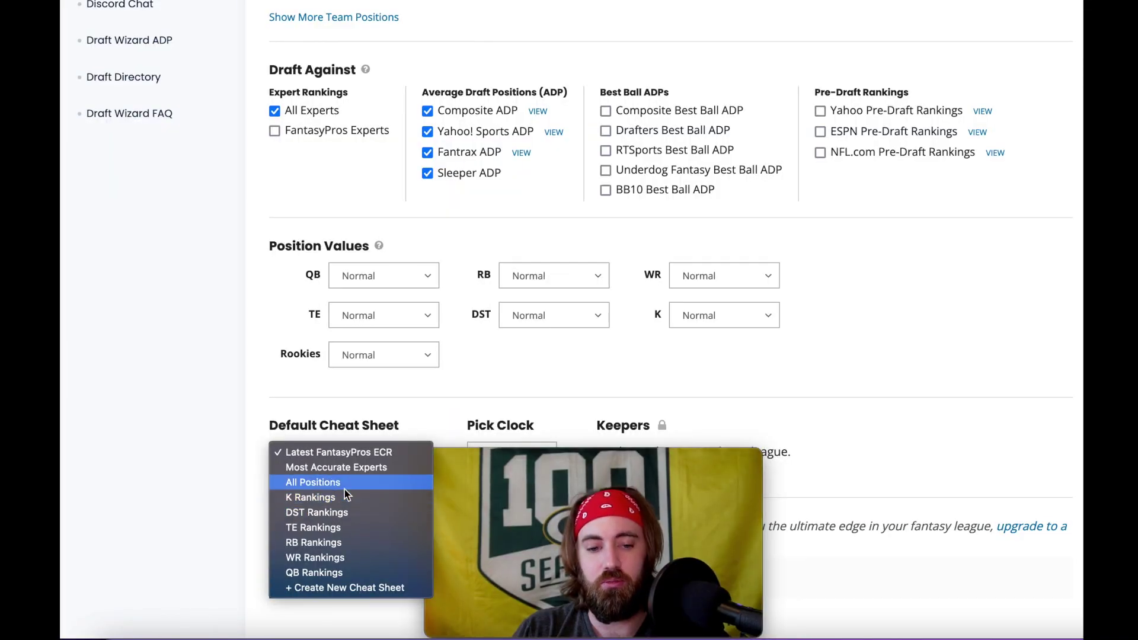
Step: Start a new mock draft with All Positions as the default cheat sheet and draft tight end Mark Andrews at pick 1.12
left_click(343, 478)
scroll(495, 433, "down", 2)
left_click(376, 503)
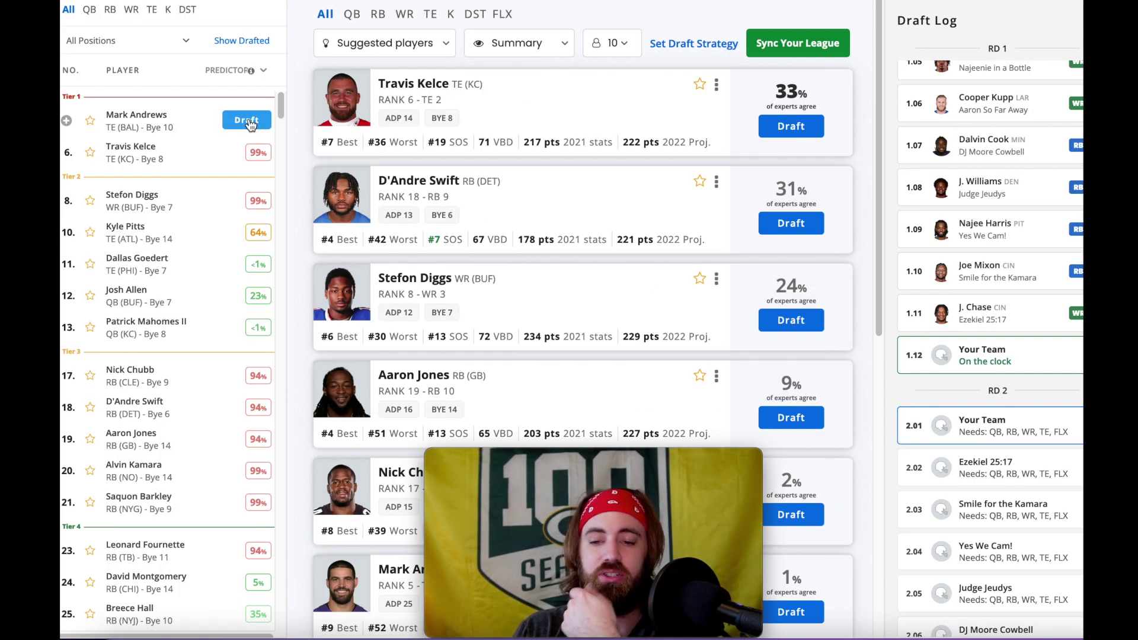
left_click(247, 120)
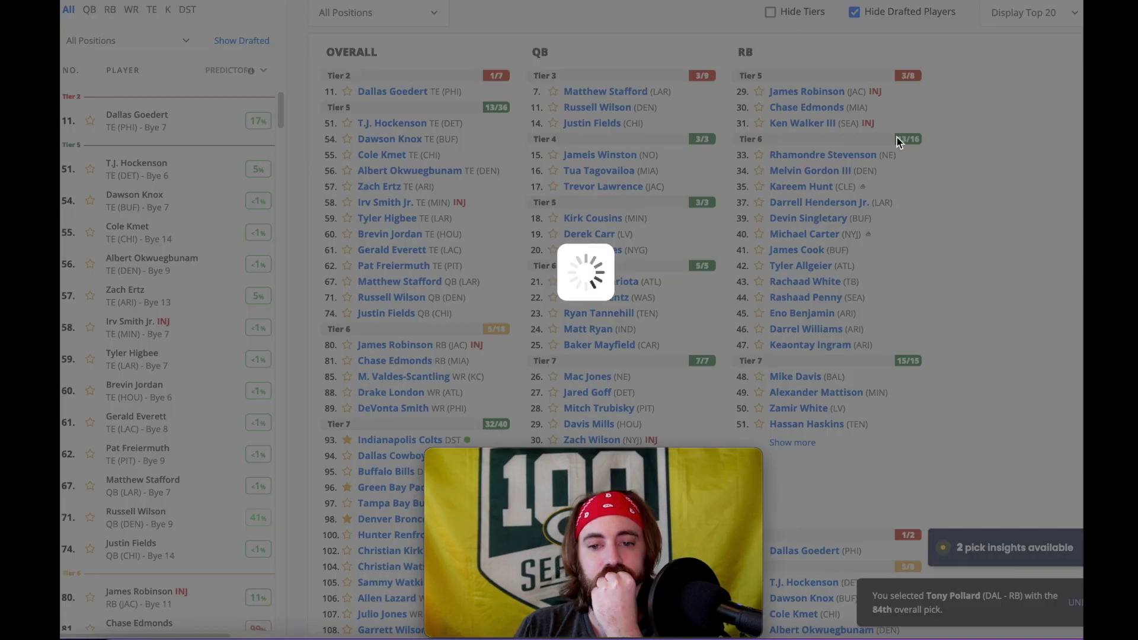
Step: Draft running back Ken Walker III at pick 8.01 and check the team's column on the draft board
left_click(820, 124)
left_click(812, 45)
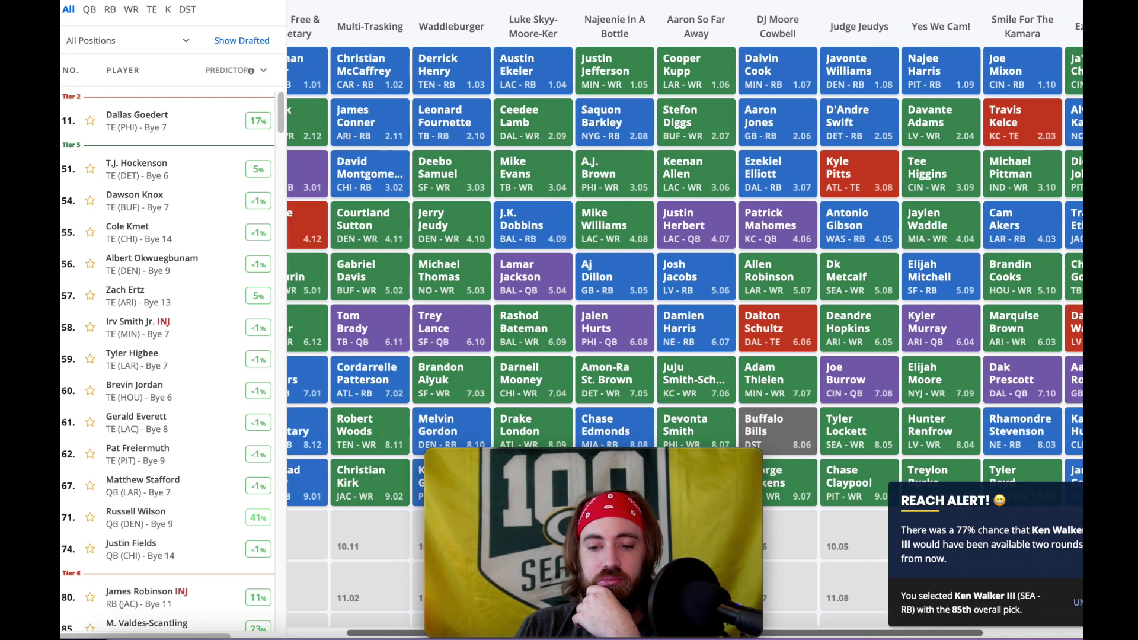
mouse_move(832, 265)
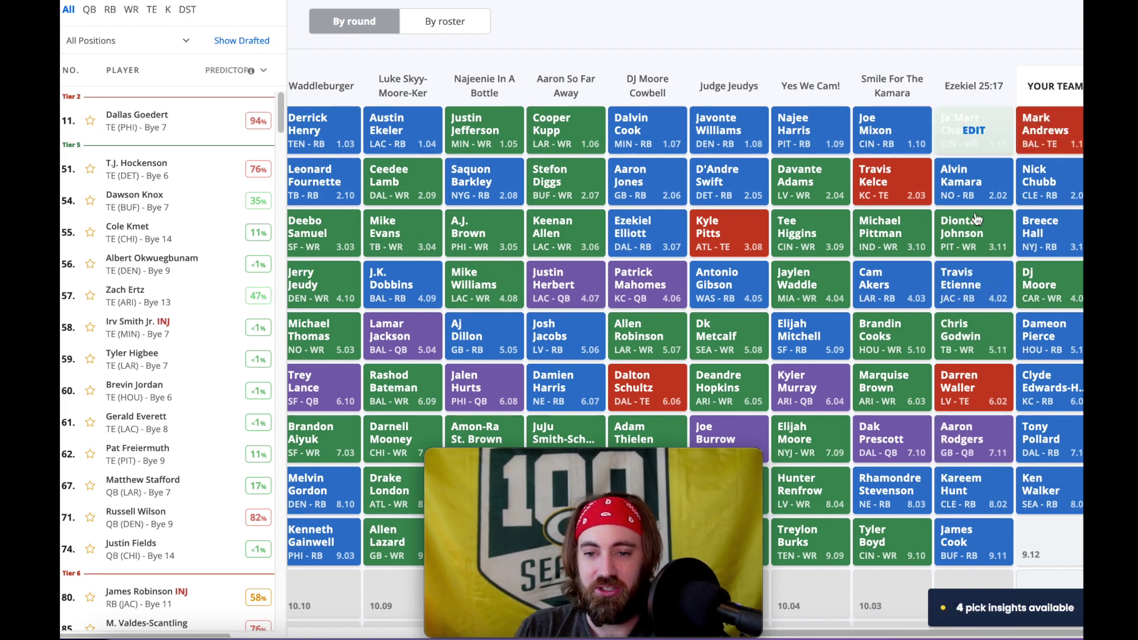
mouse_move(1058, 135)
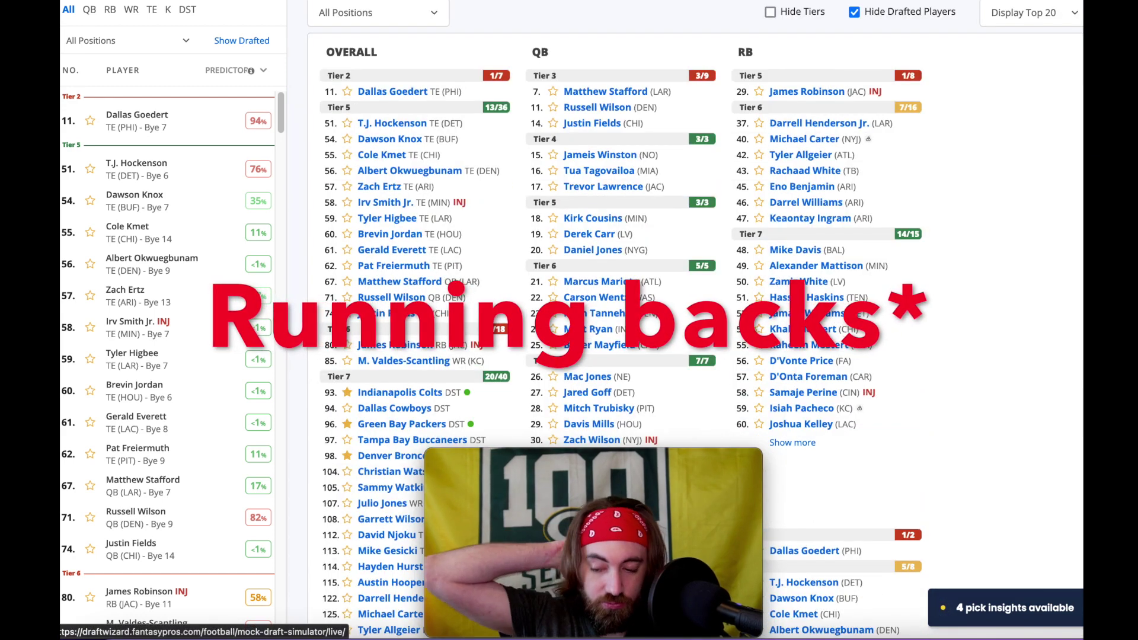
Step: Draft receivers Garrett Wilson at pick 9.12 and Marquez Valdes-Scantling at pick 10.01, and review the team's picks on the draft board
scroll(660, 170, "down", 8)
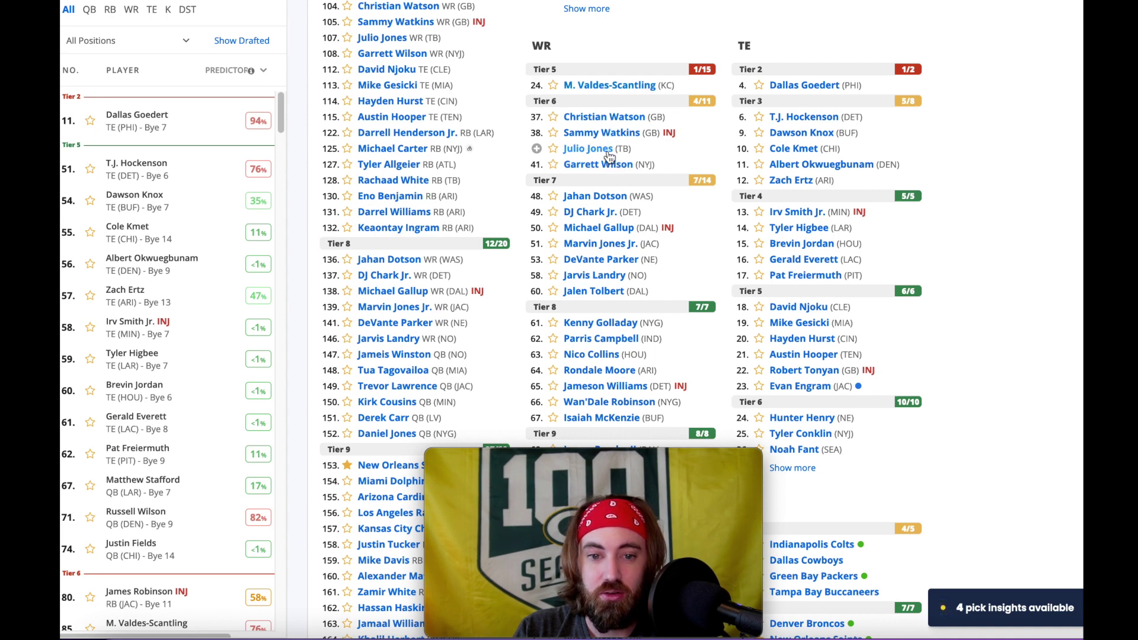
left_click(613, 89)
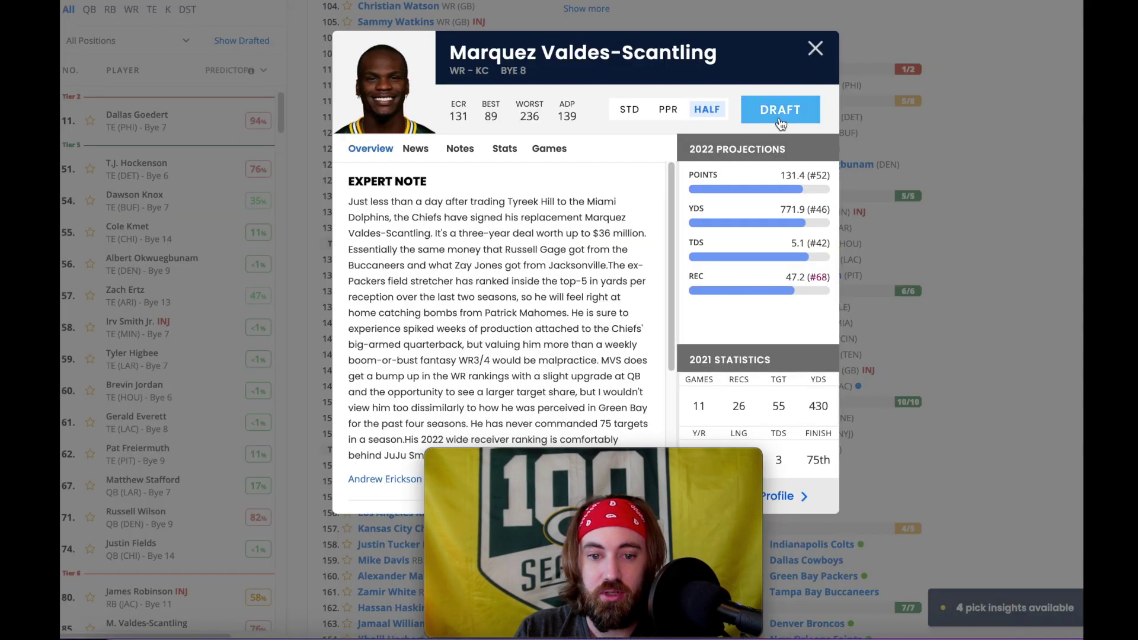
left_click(816, 47)
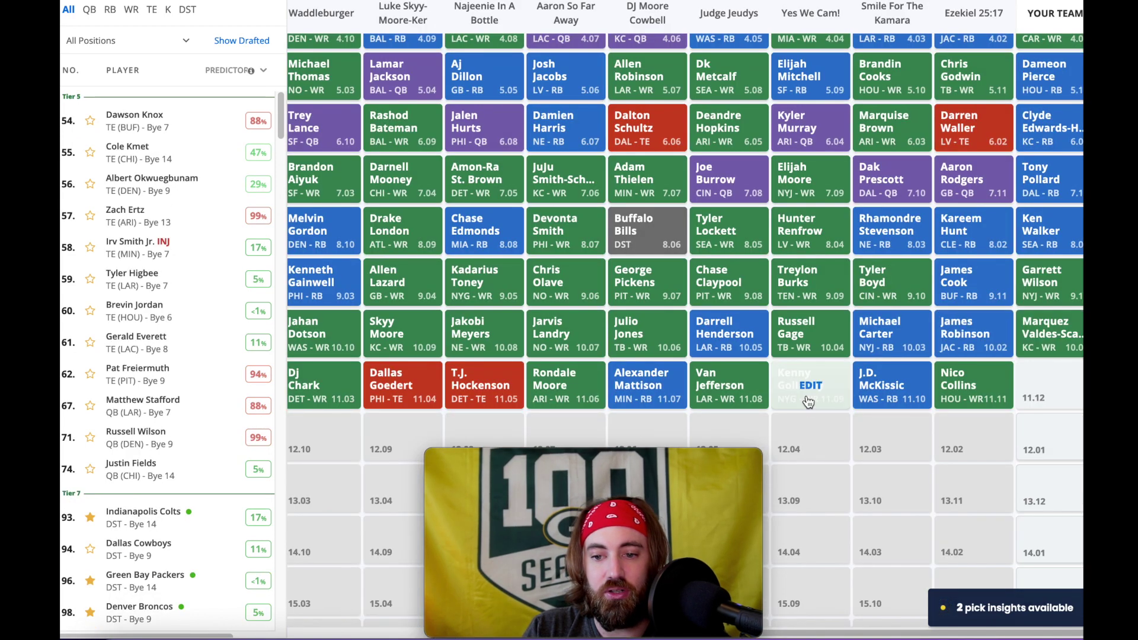
scroll(808, 326, "up", 3)
scroll(810, 323, "down", 1)
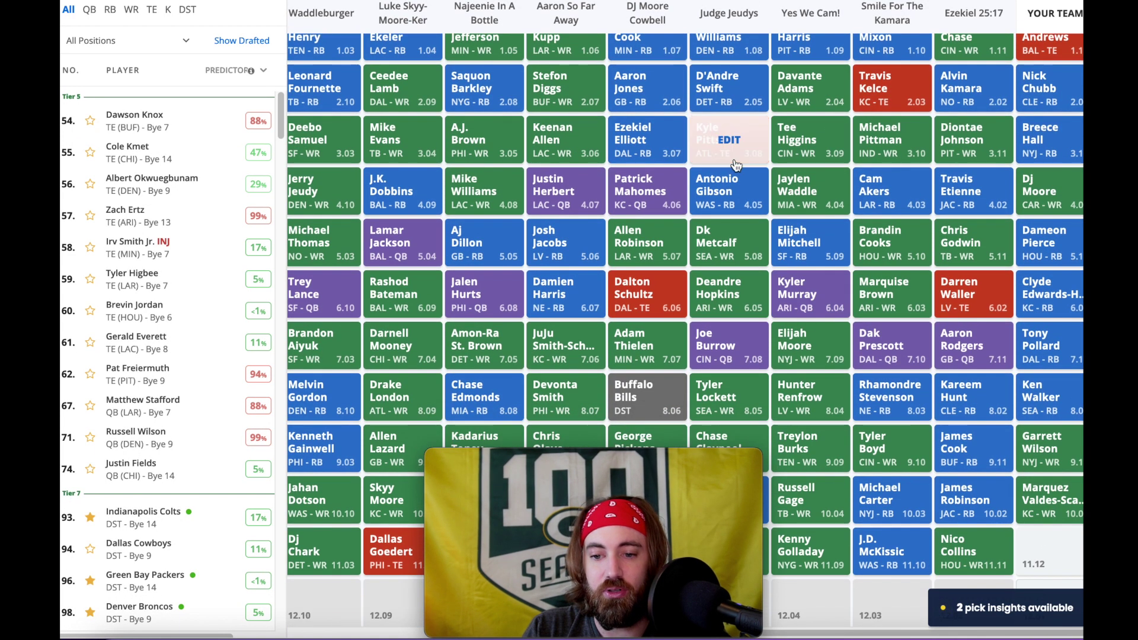